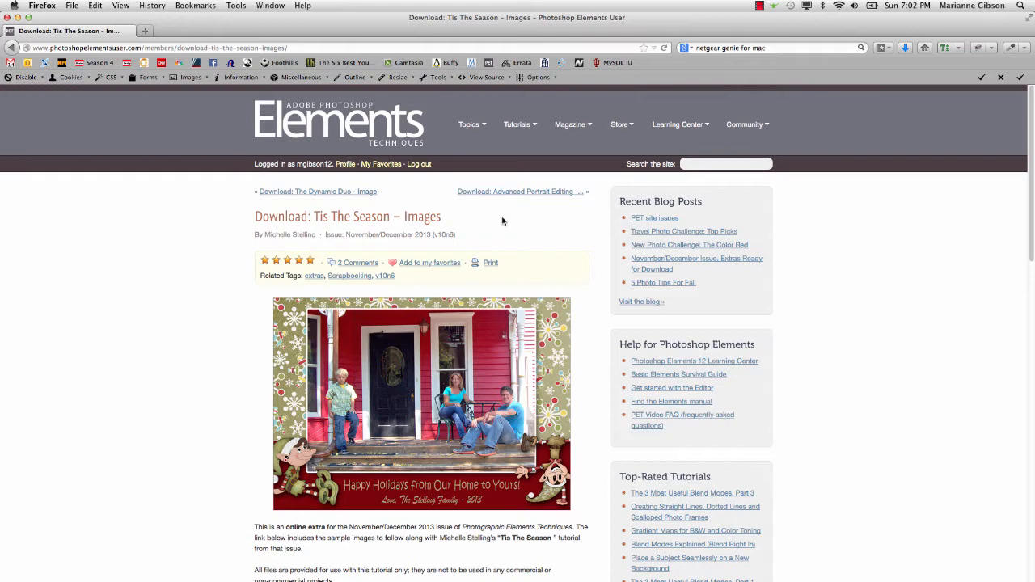
- Open the November/December 2013 issue page from the site's magazine section
left_click(586, 127)
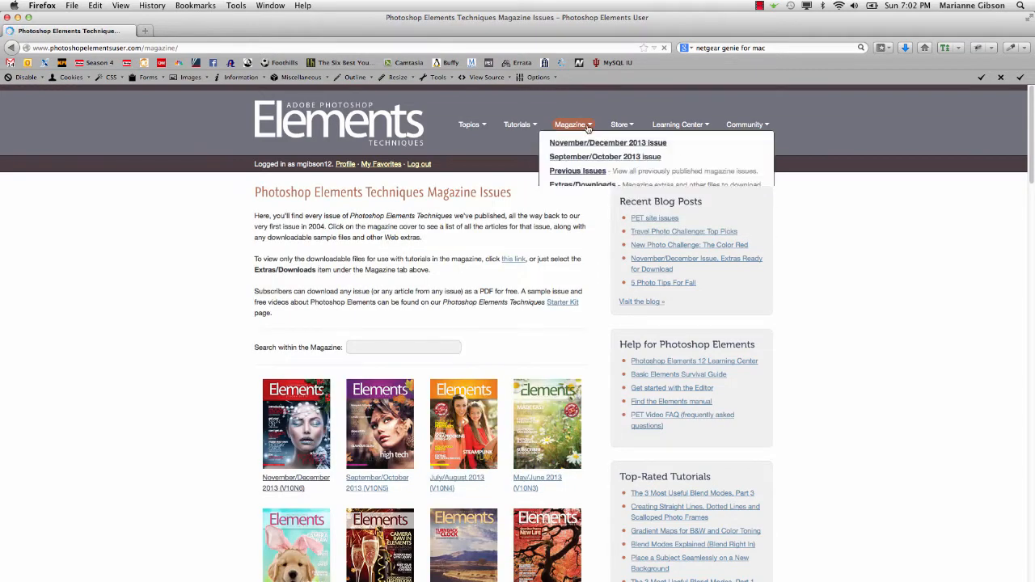
left_click(588, 127)
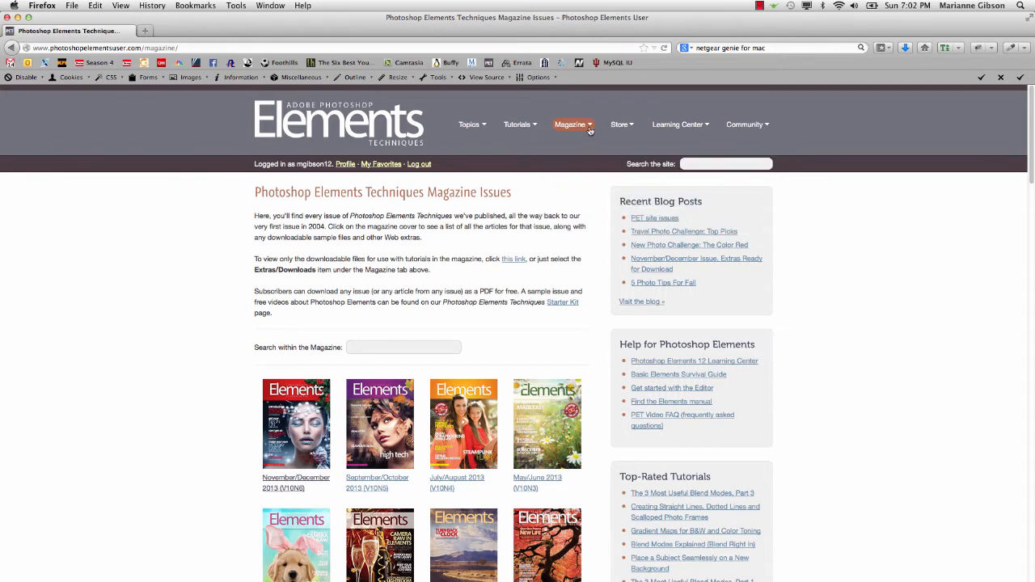
left_click(590, 128)
left_click(592, 146)
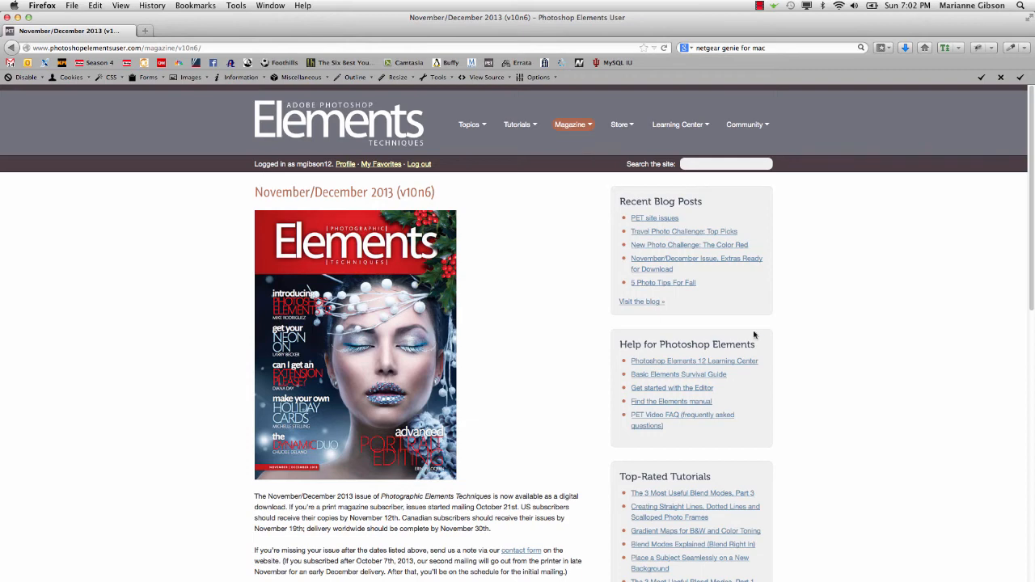
- Open the issue's "Download: Tis The Season – Images" extra and go to its file download link
scroll(806, 300, "down", 5)
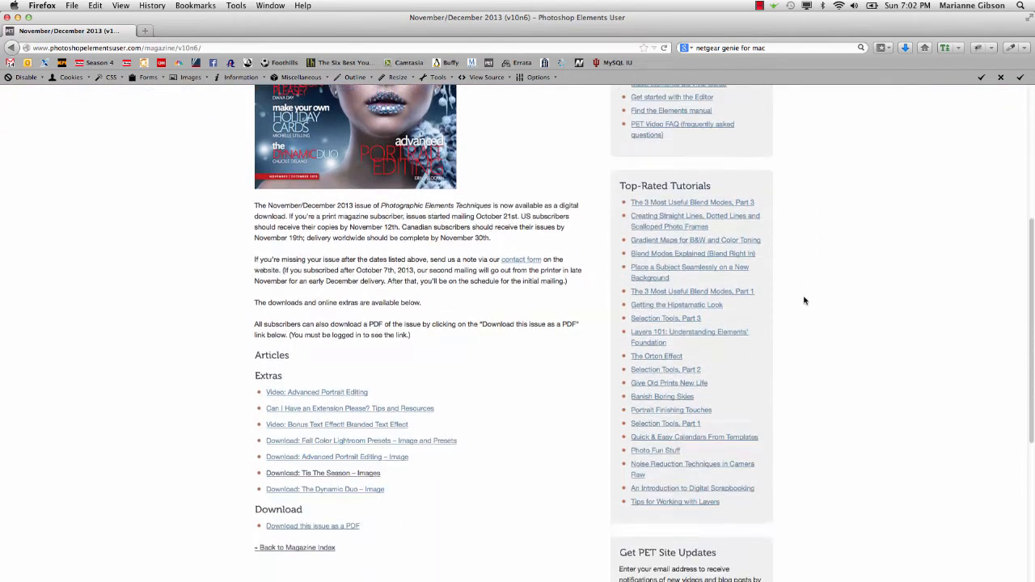
left_click(356, 474)
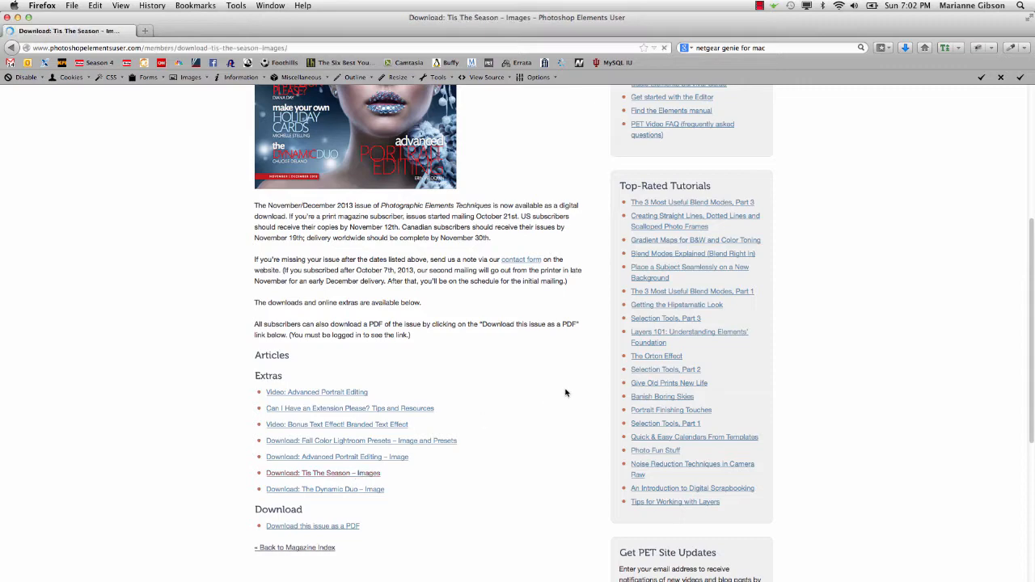
scroll(867, 333, "down", 3)
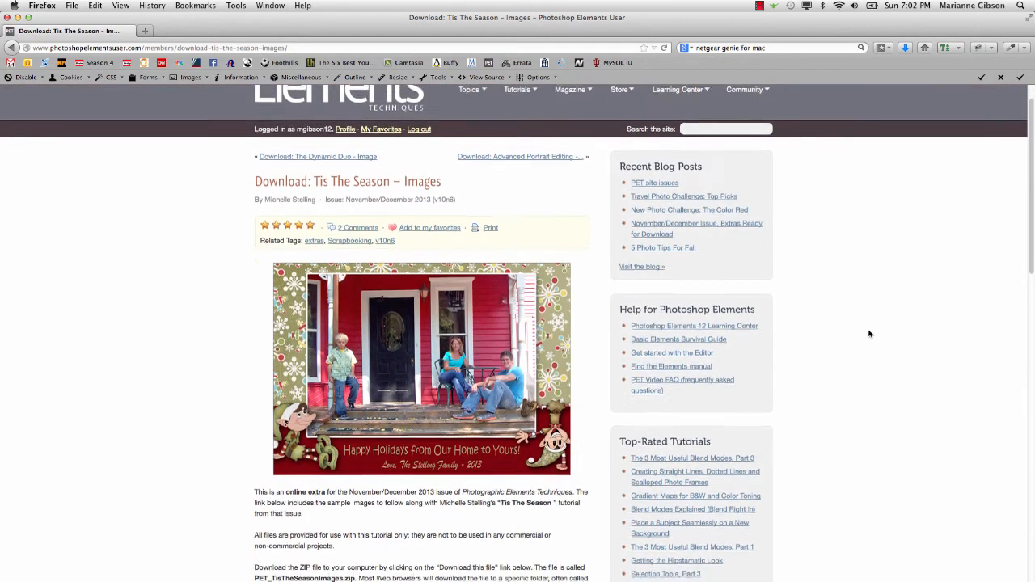
scroll(865, 333, "down", 3)
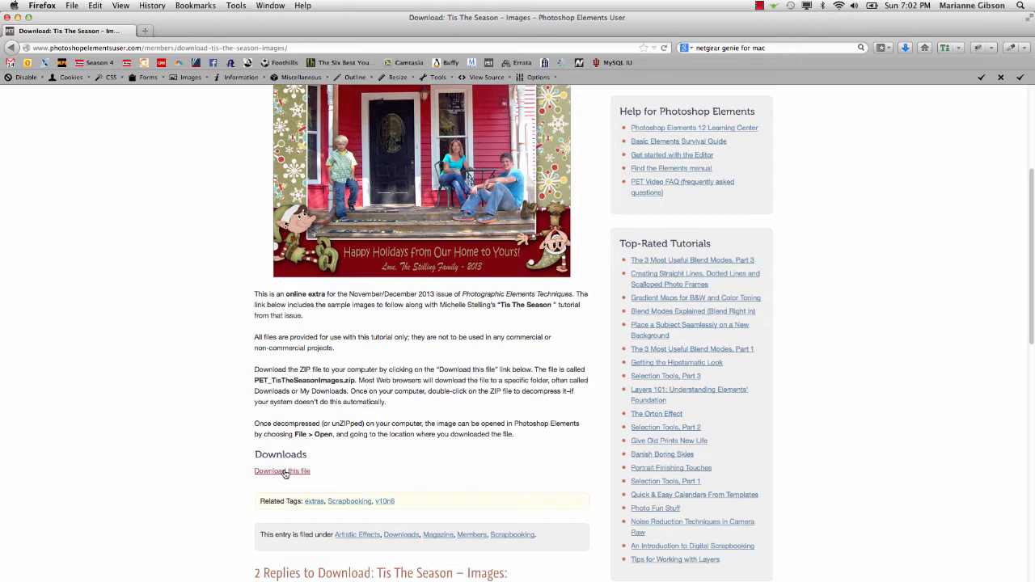
- Minimize the browser window, reposition the PET_TisTheSeasonImages folder on the desktop and open it
left_click(18, 17)
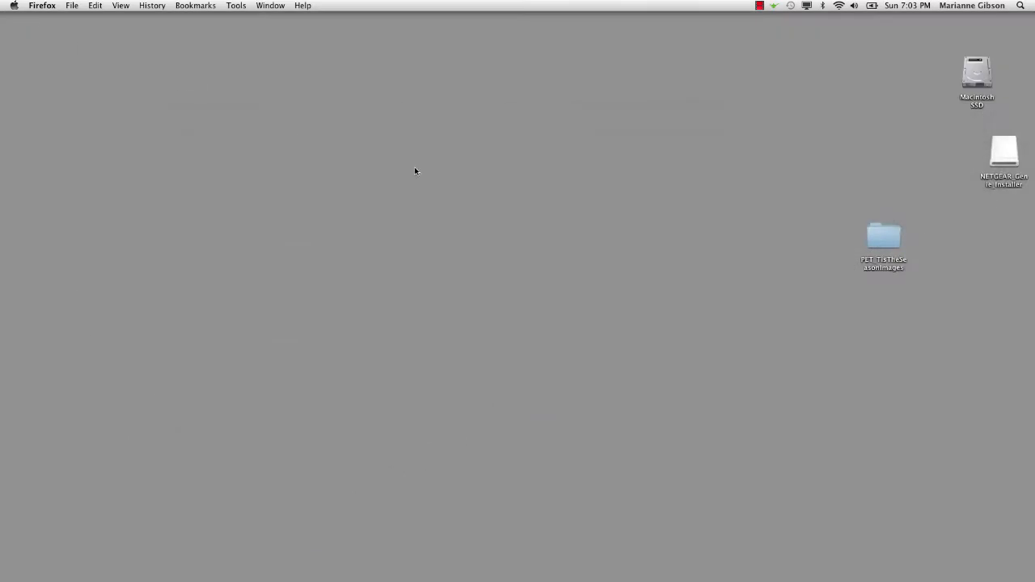
left_click_drag(889, 240, 910, 213)
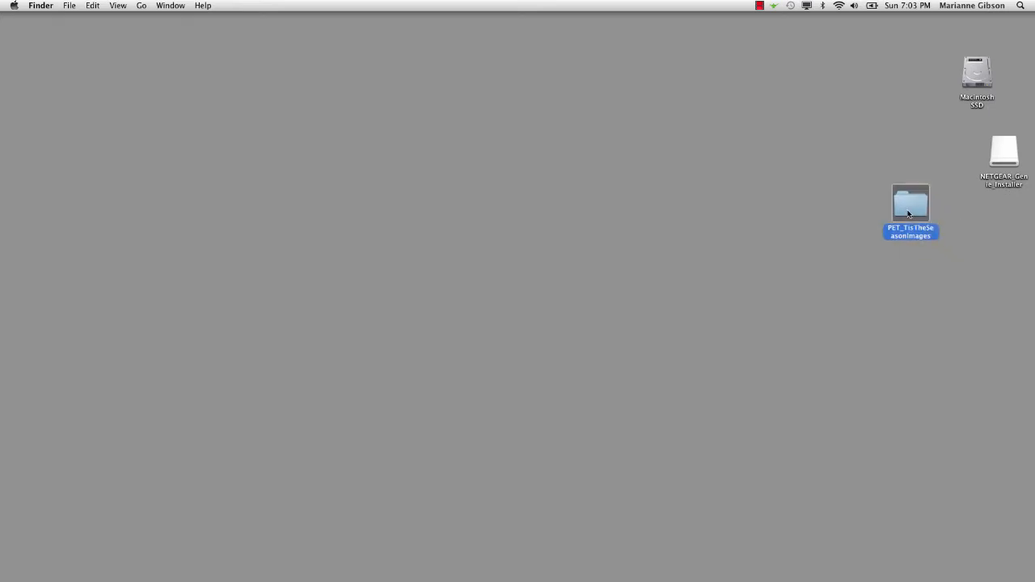
double_click(910, 212)
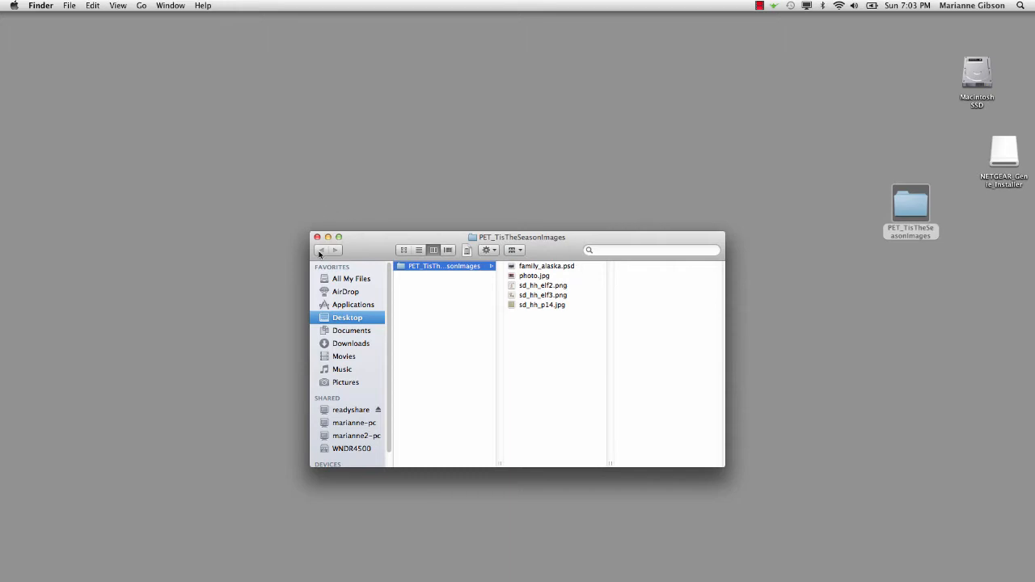
- Select all five files from family_alaska.psd to sd_hh_p14.jpg and open them in Photoshop Elements 12 Editor
left_click(535, 268)
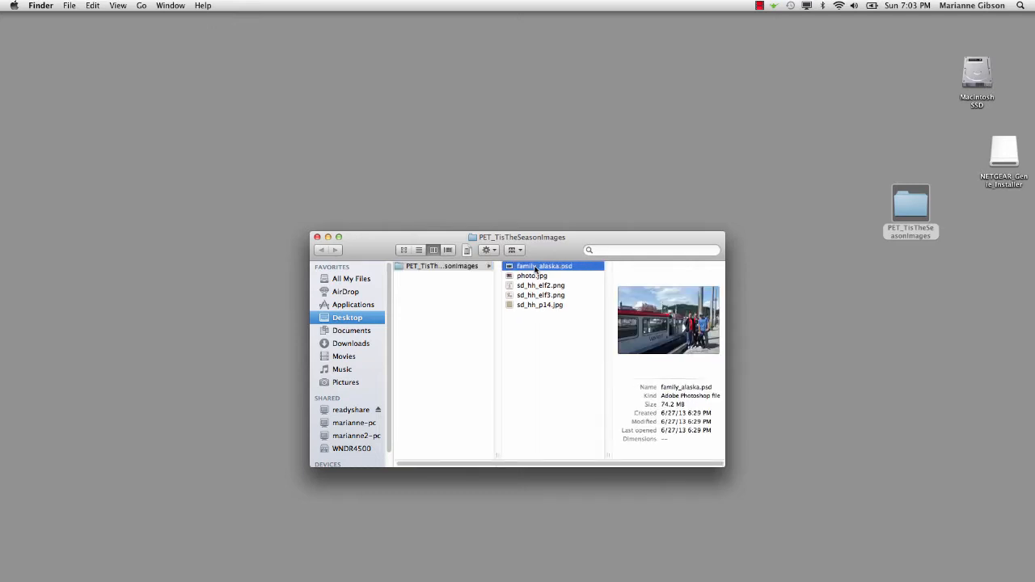
left_click(541, 305, "shift")
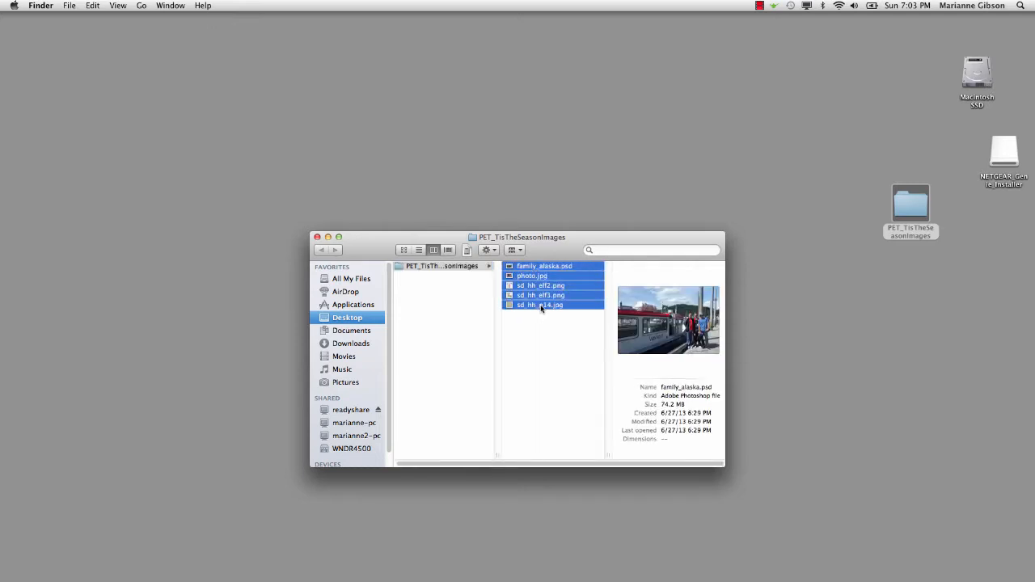
right_click(553, 270)
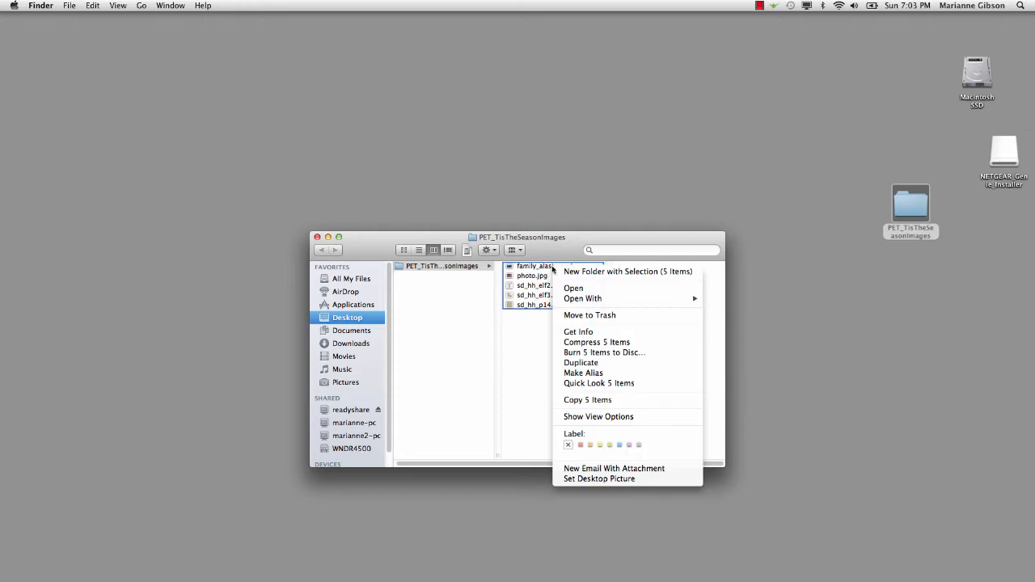
mouse_move(584, 301)
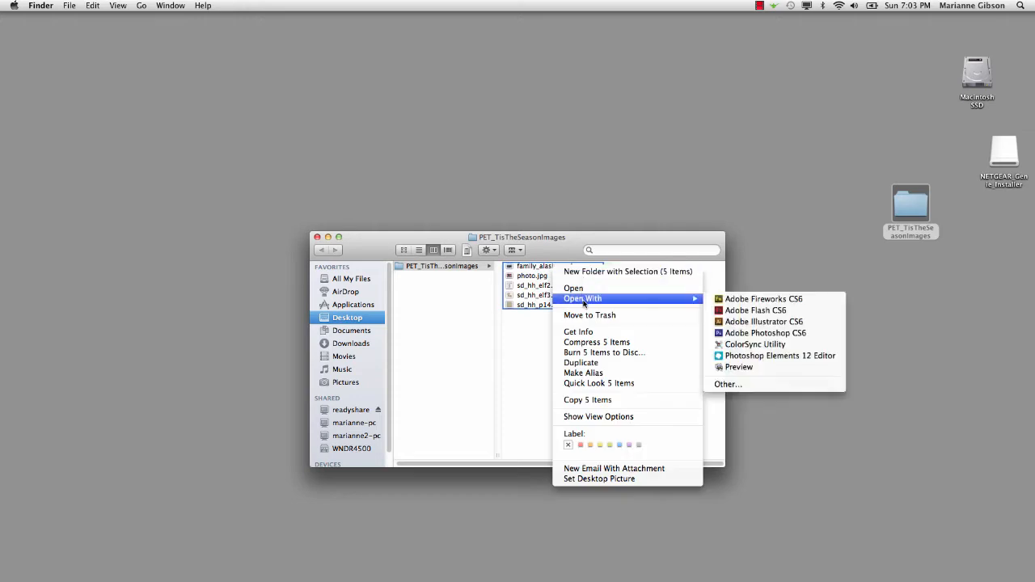
left_click(771, 357)
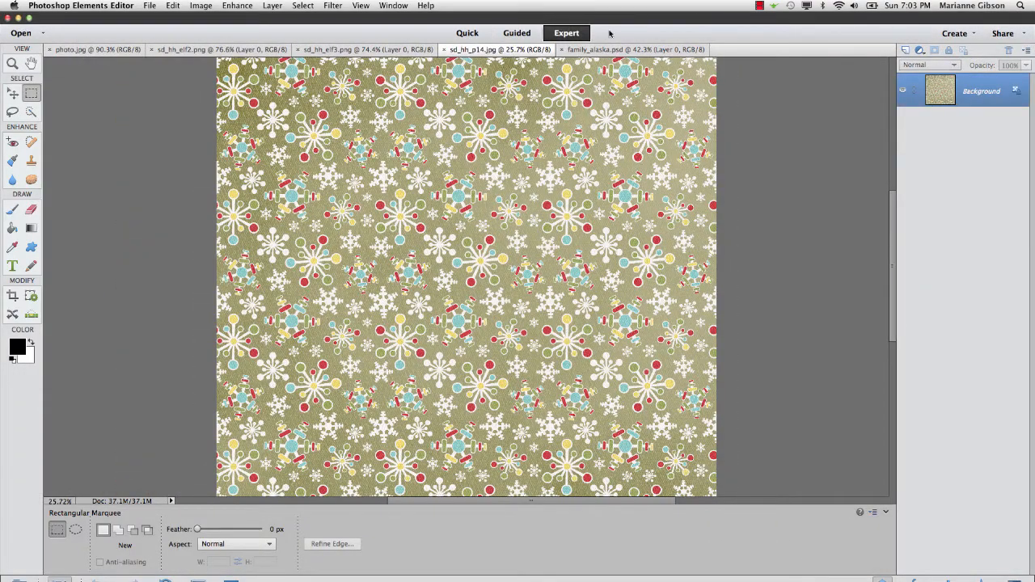
- Close photo.jpg and look through sd_hh_elf2.png, sd_hh_elf3.png, sd_hh_p14.jpg and family_alaska.psd
left_click(81, 50)
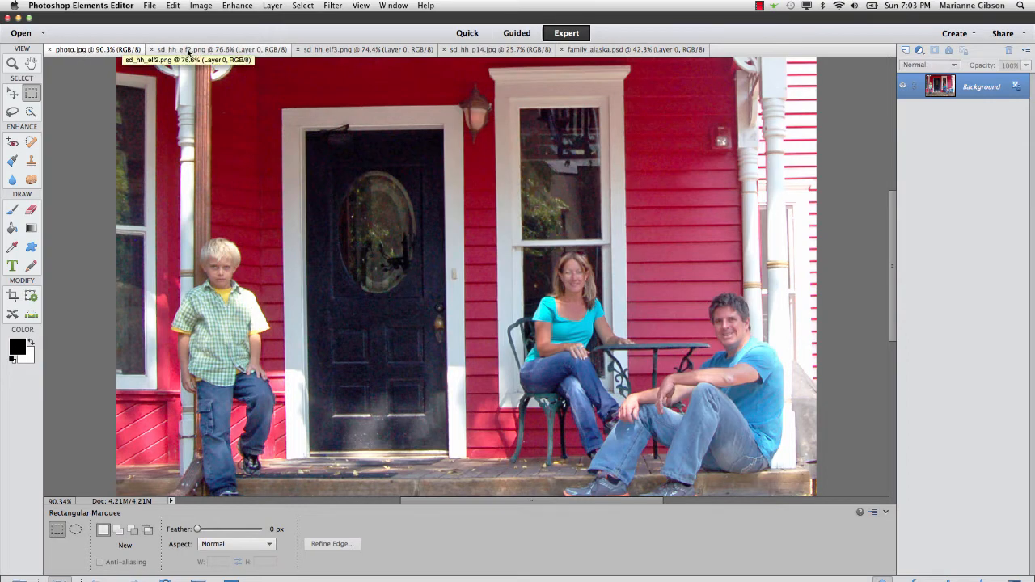
left_click(49, 49)
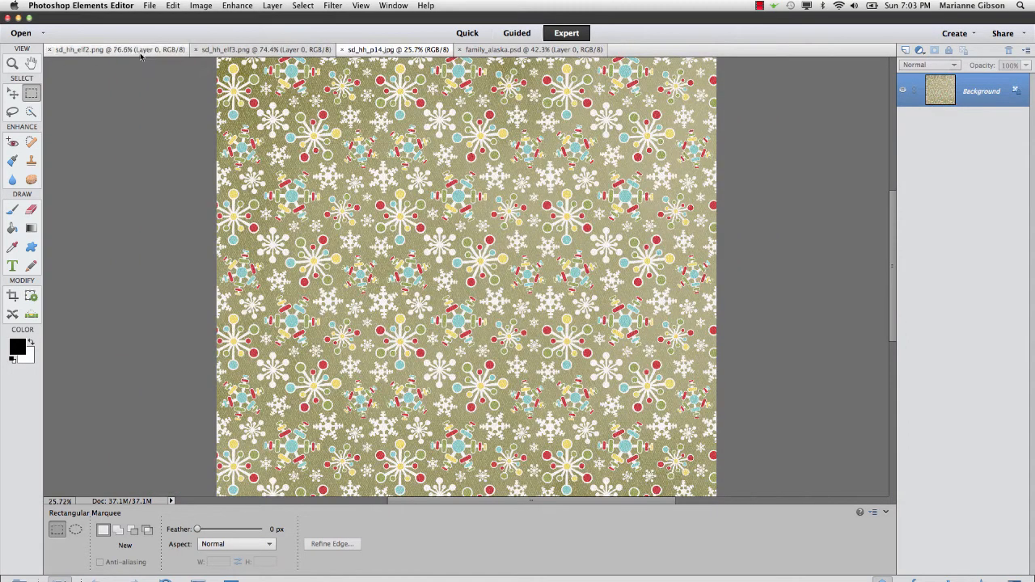
left_click(141, 53)
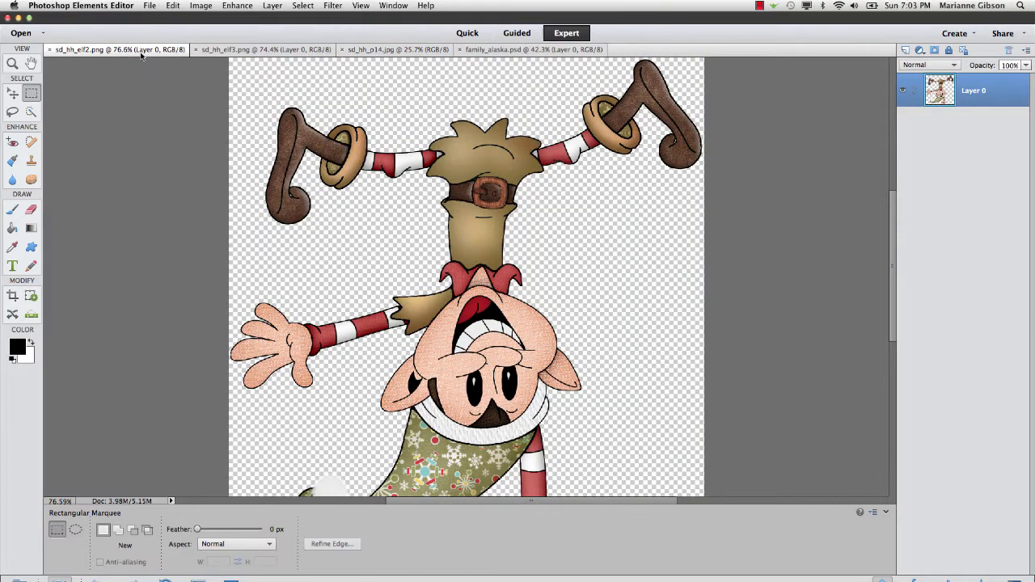
left_click(226, 53)
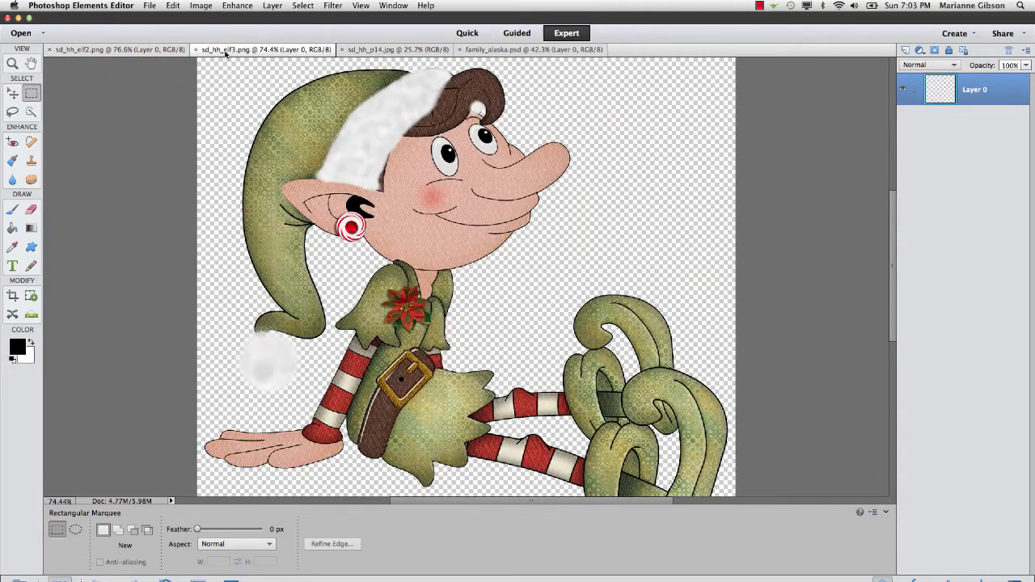
left_click(356, 53)
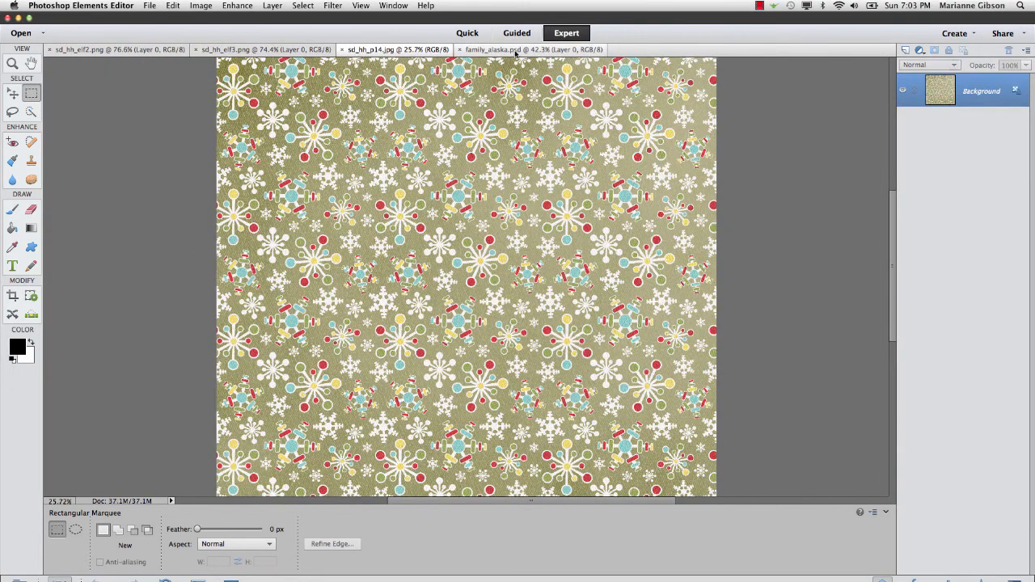
left_click(514, 51)
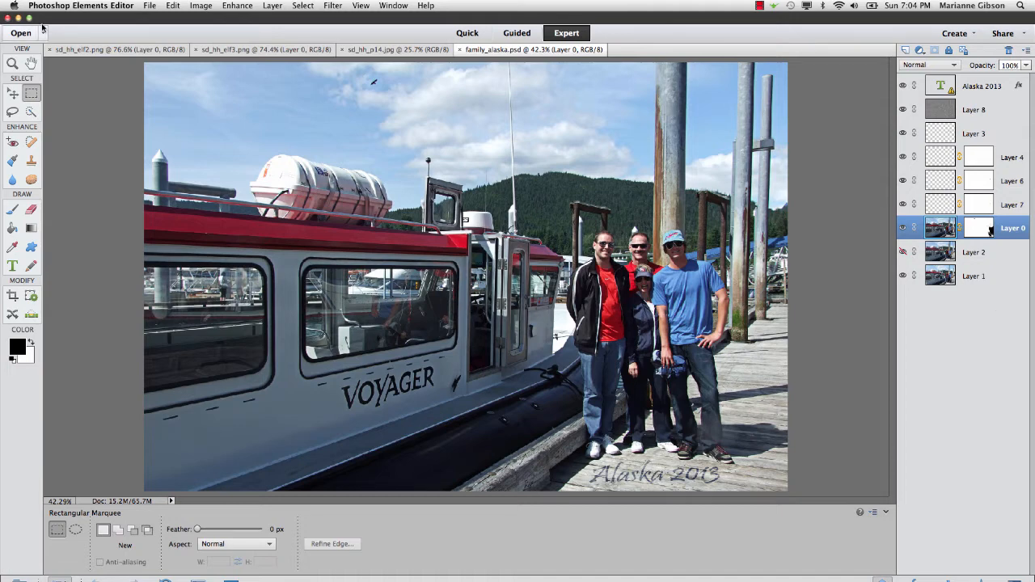
- Start a new blank file named holiday-card, keeping the default preset
left_click(148, 8)
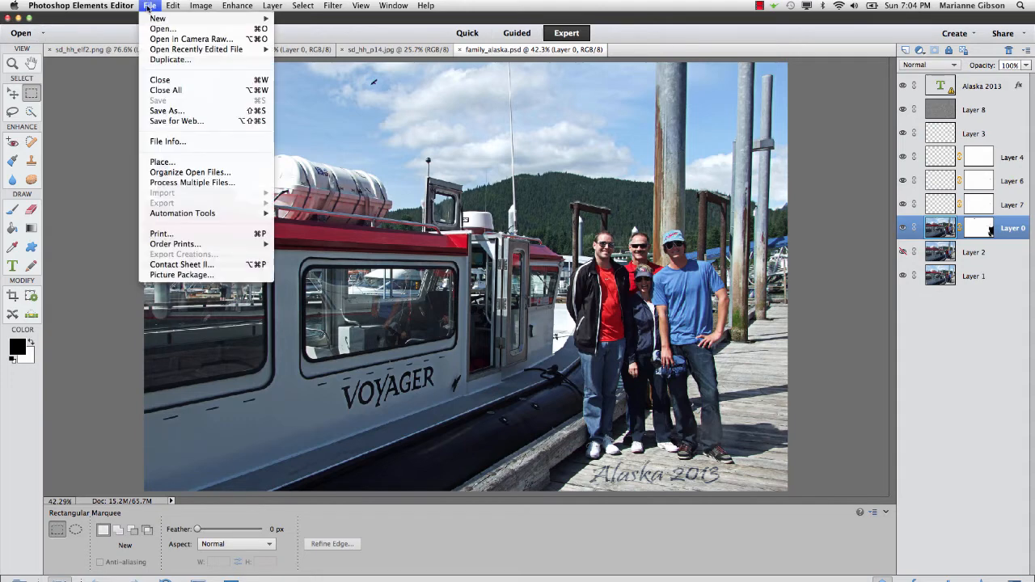
mouse_move(154, 19)
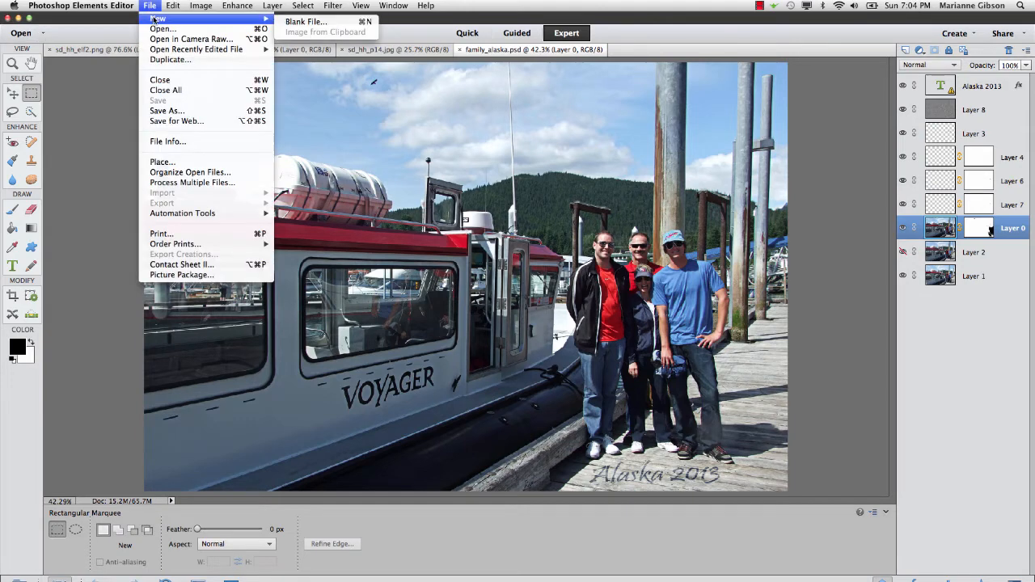
left_click(326, 22)
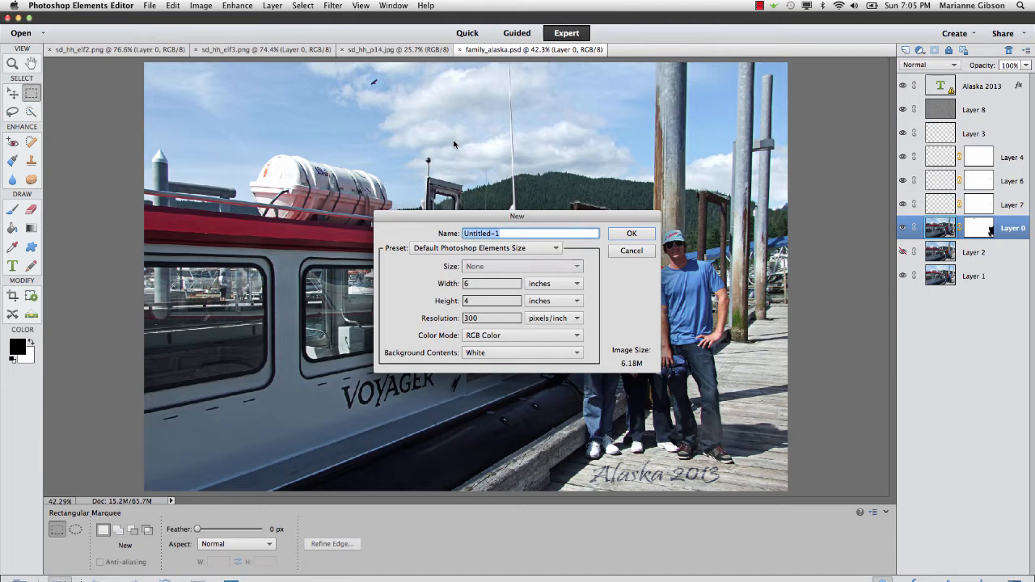
type("holiday-card")
left_click(558, 251)
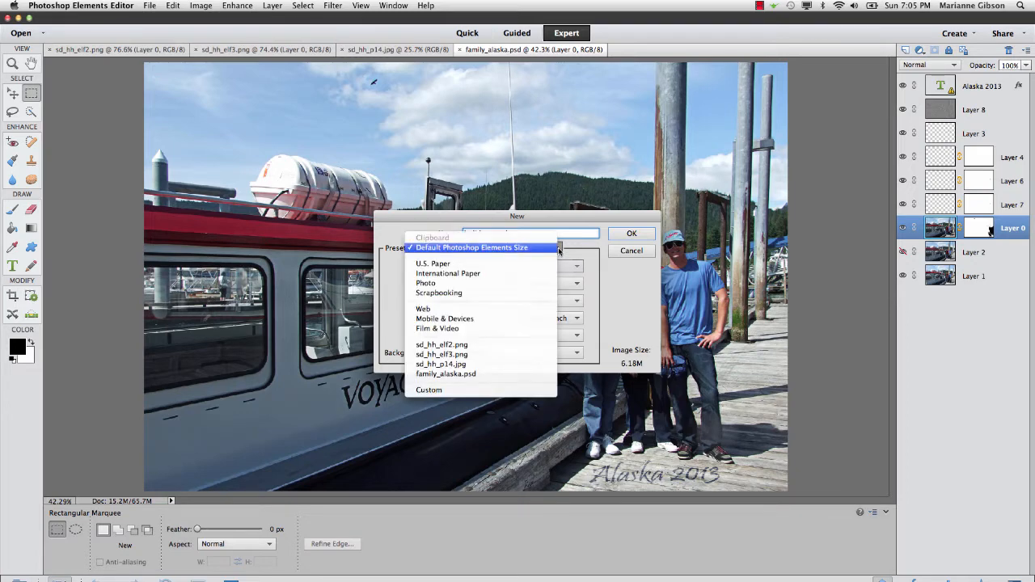
left_click(558, 251)
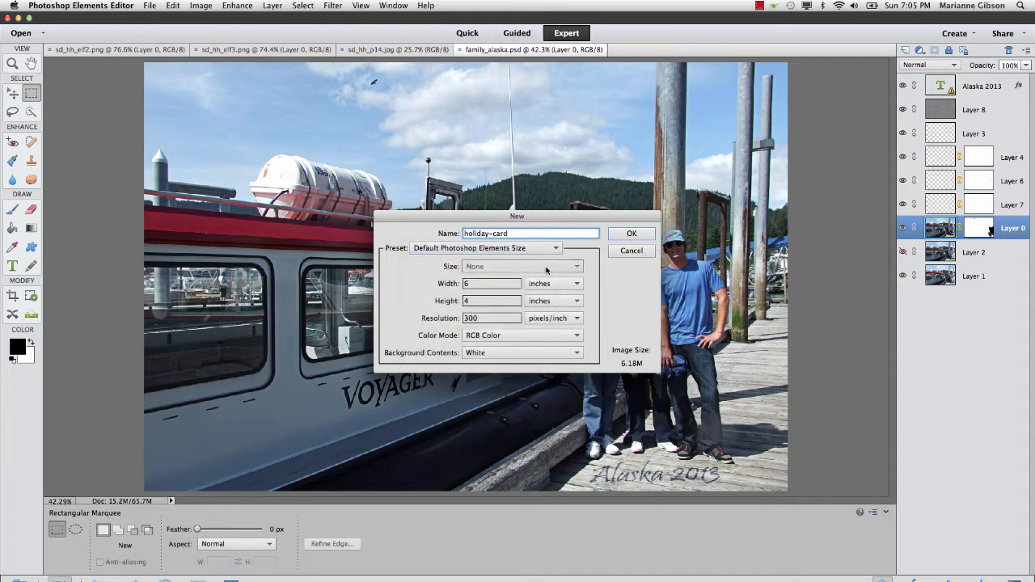
- Set the new document's width to 7 inches and height to 5 inches, keep RGB Color, and create it
key("Tab")
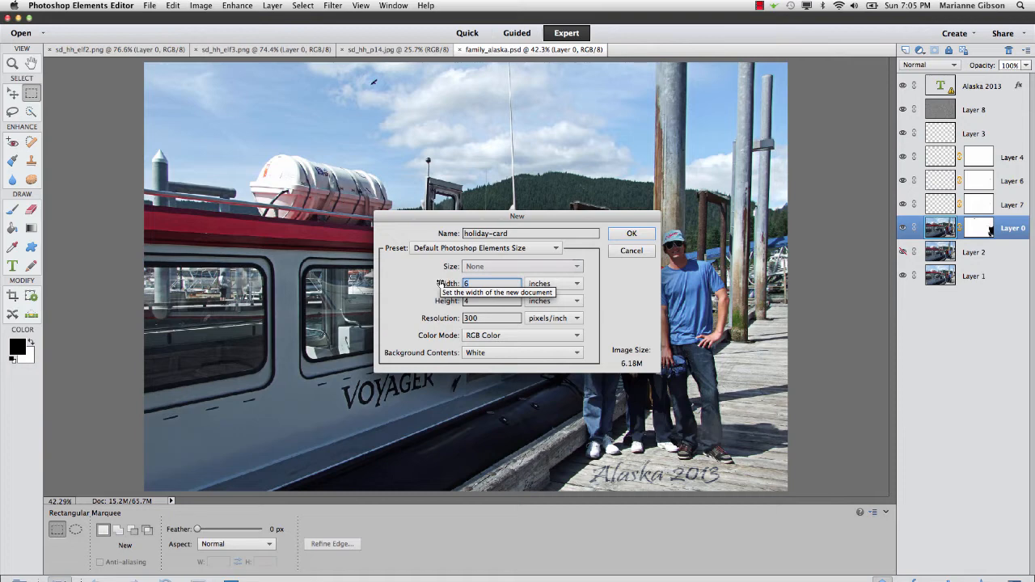
type("7")
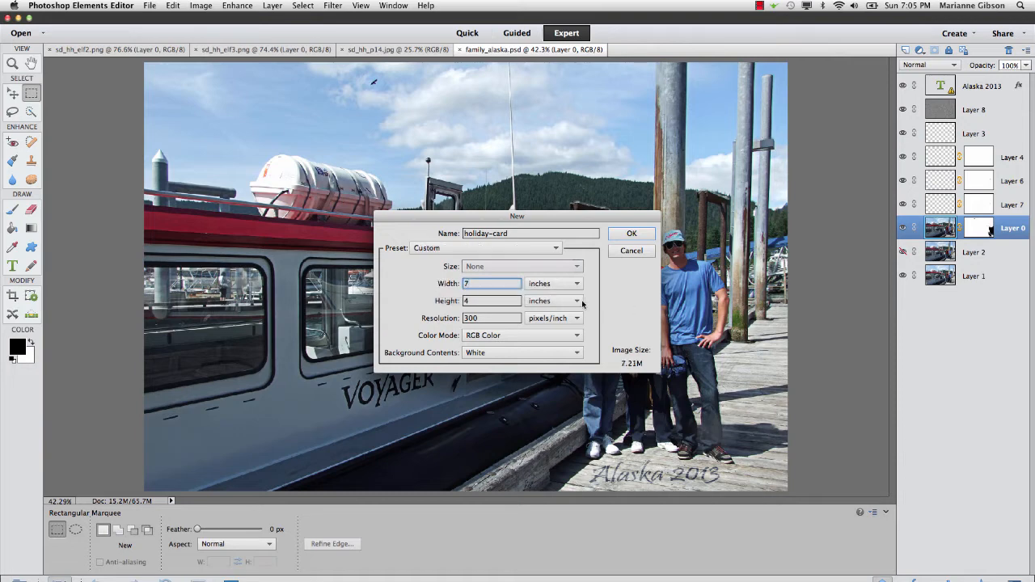
key("Tab")
type("5")
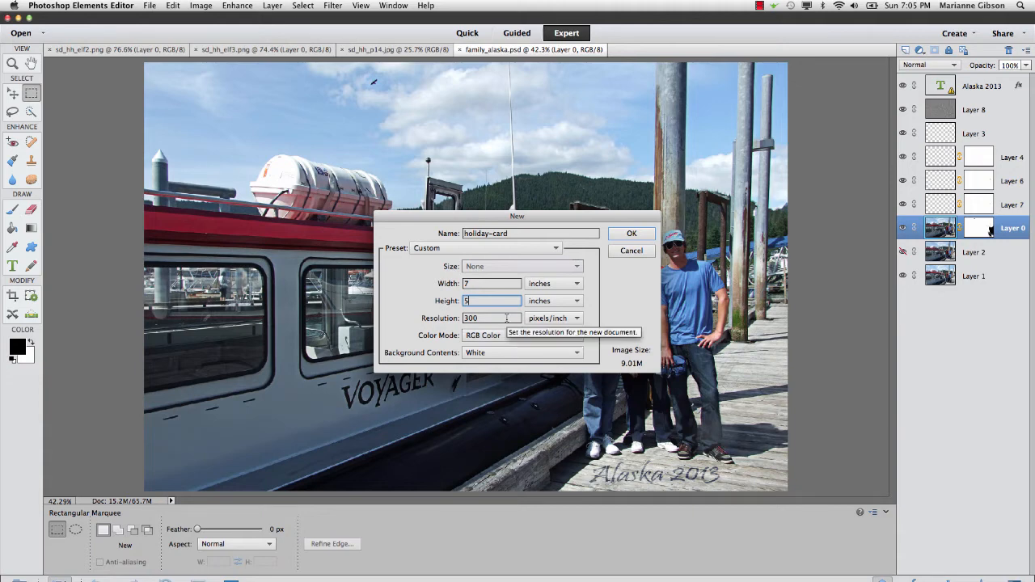
left_click(577, 339)
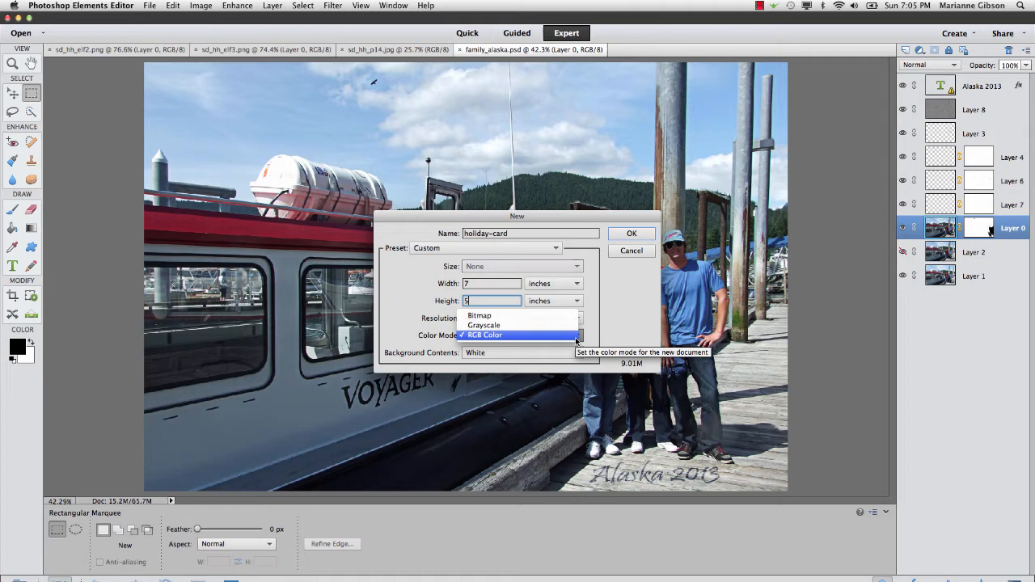
left_click(629, 336)
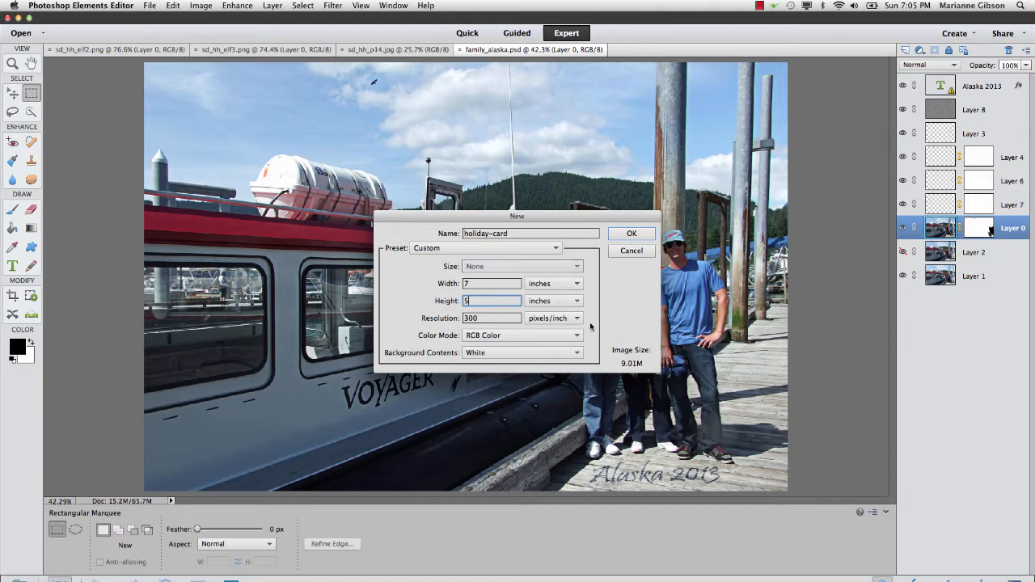
left_click(632, 233)
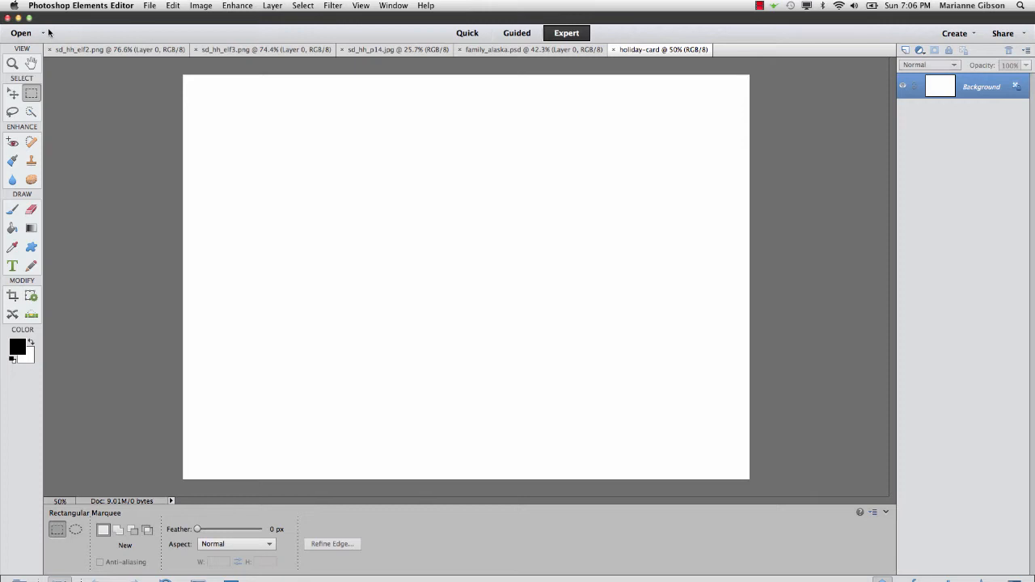
- Place sd_hh_p14.jpg from the PET_TisTheSeasonImages folder into the holiday card at its default size
left_click(151, 6)
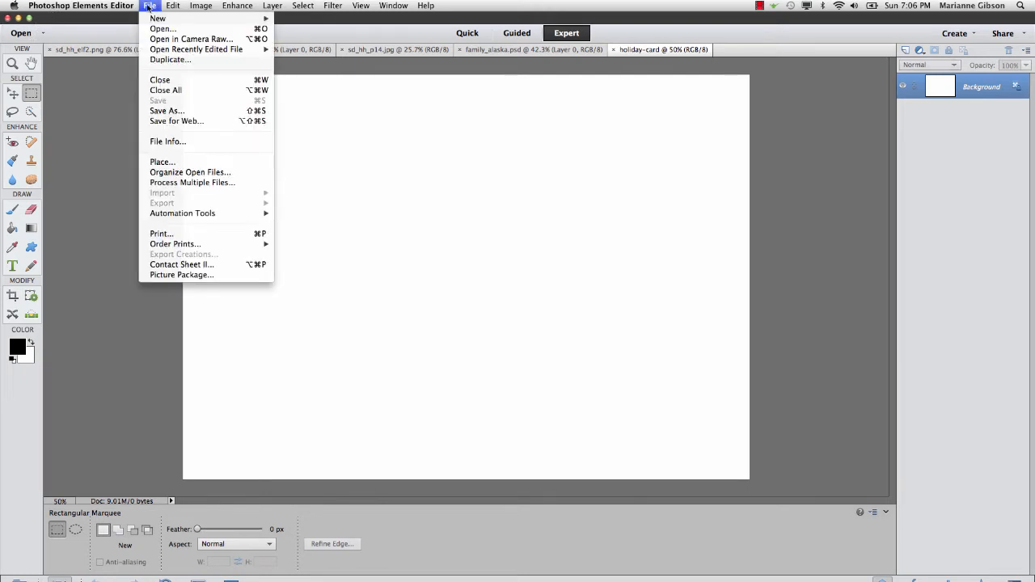
left_click(161, 162)
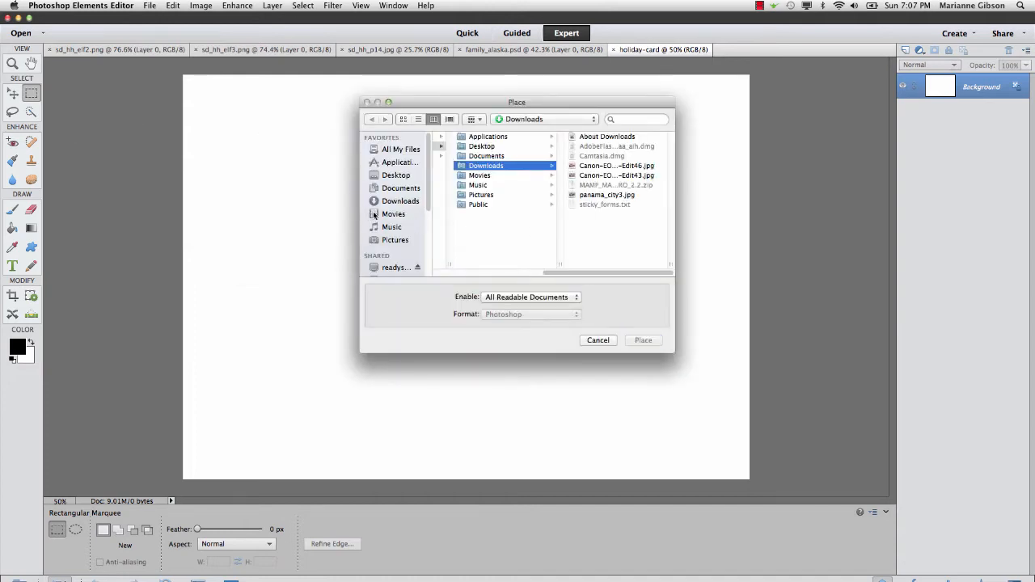
left_click(483, 150)
left_click(605, 139)
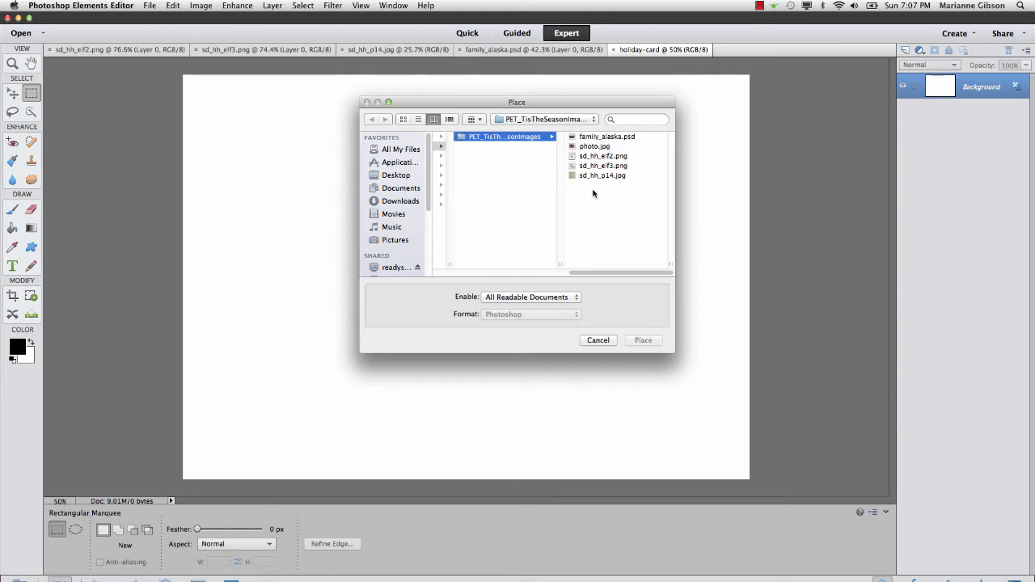
left_click(597, 176)
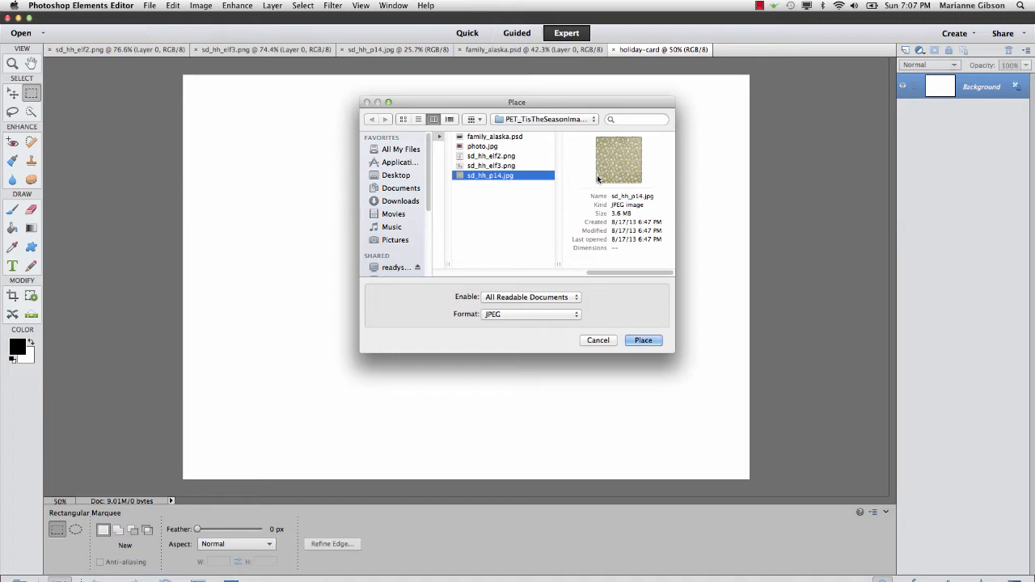
left_click(643, 340)
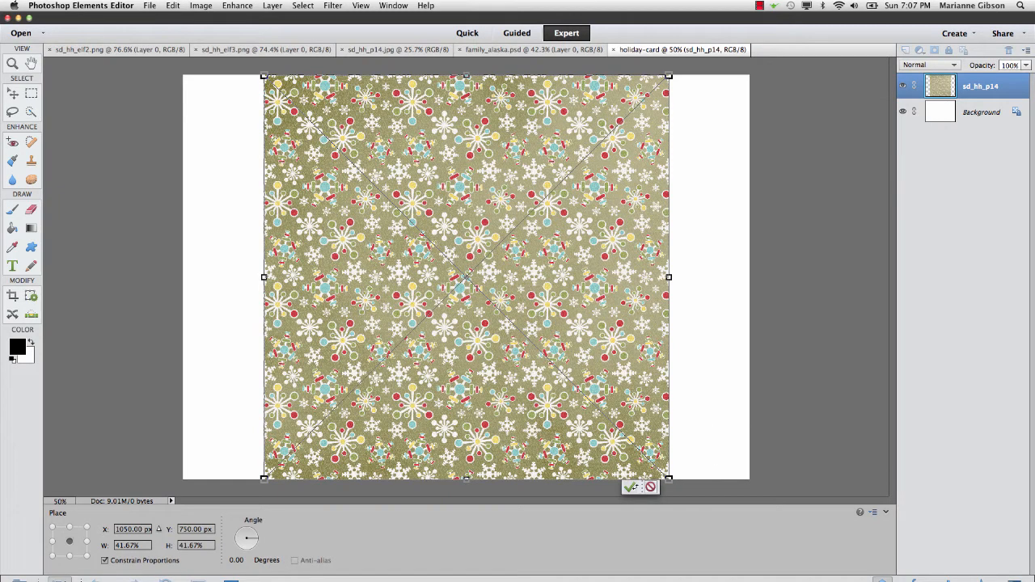
left_click(629, 486)
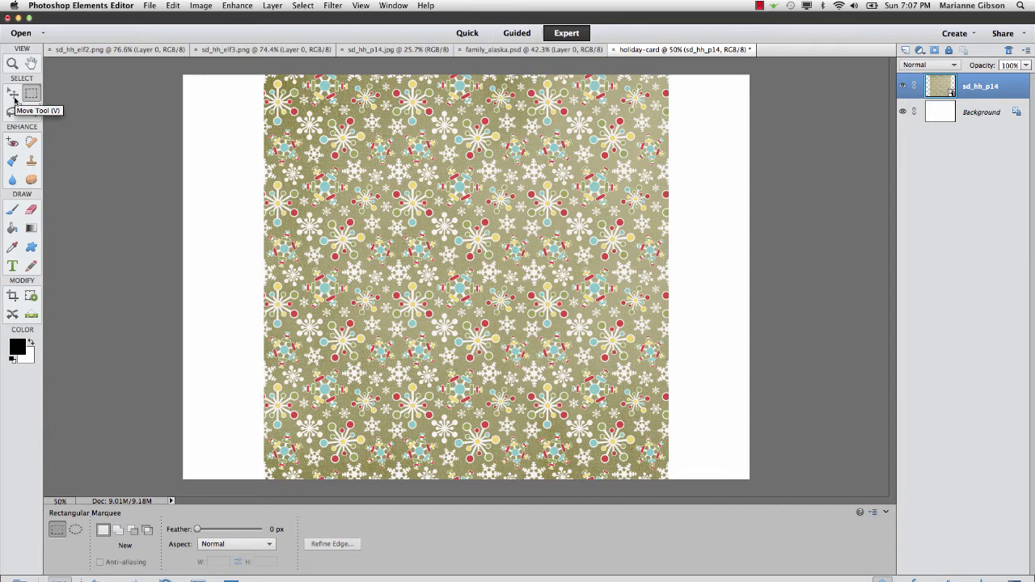
- Move the sd_hh_p14 pattern layer left until it sits flush with the card's left edge
left_click(14, 97)
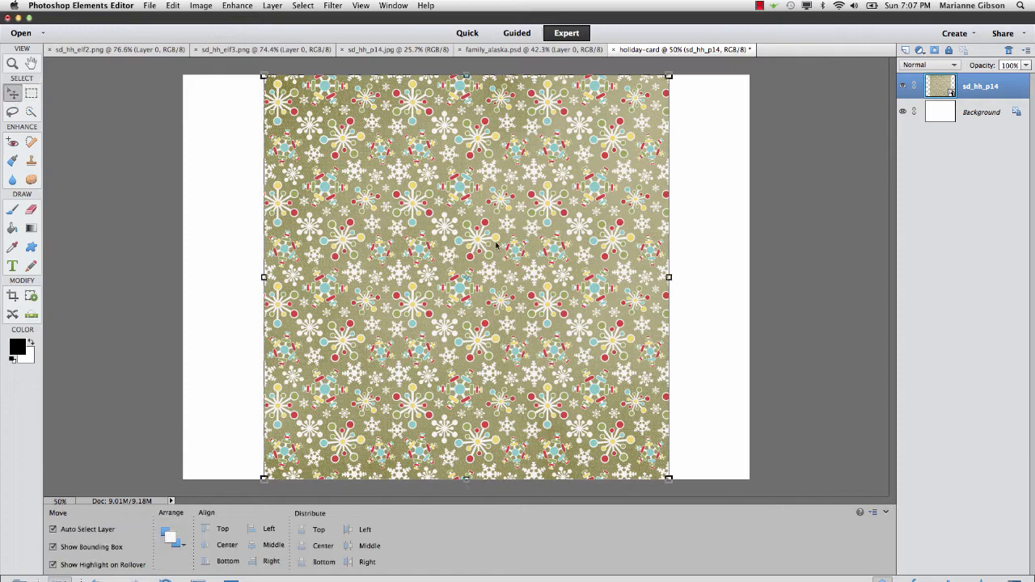
key("Left")
key("Left")
key("Left")
key("Left")
key("Left")
key("Left")
key("Left")
key("Left")
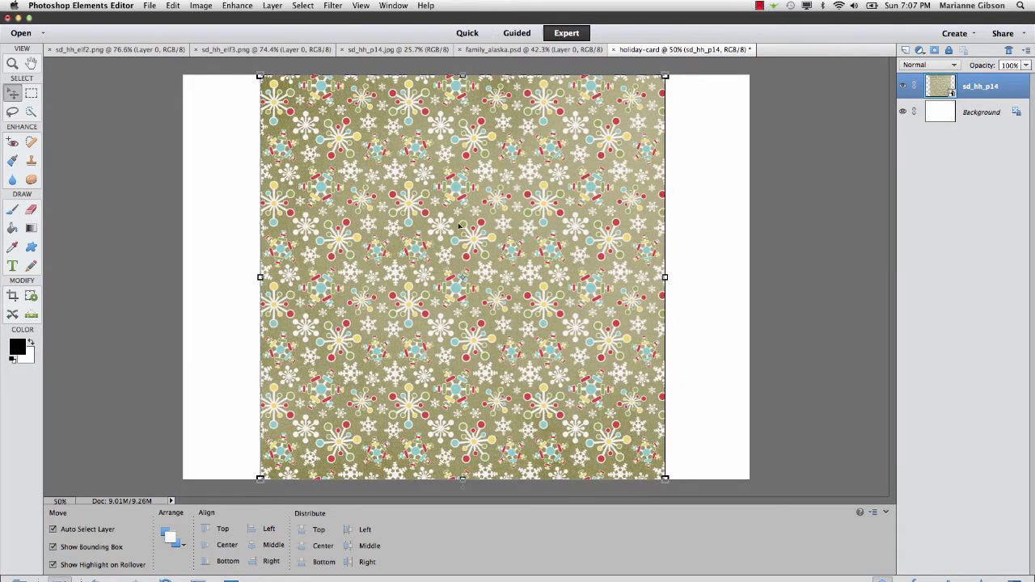
left_click_drag(483, 232, 406, 234)
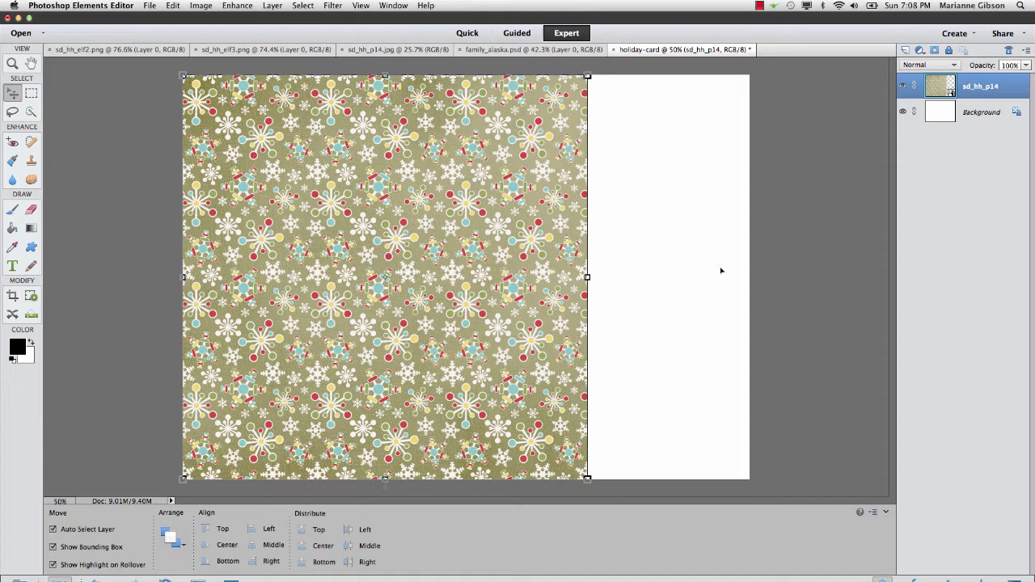
- Try stretching the pattern layer horizontally to the card's right edge with proportions unconstrained, and undo the transform
left_click_drag(590, 283, 687, 285)
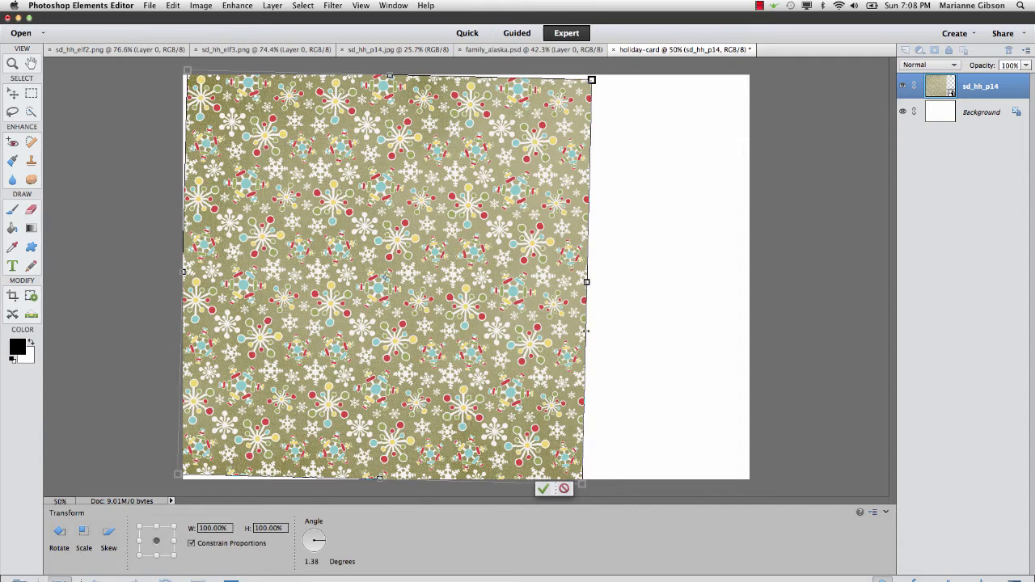
left_click(563, 488)
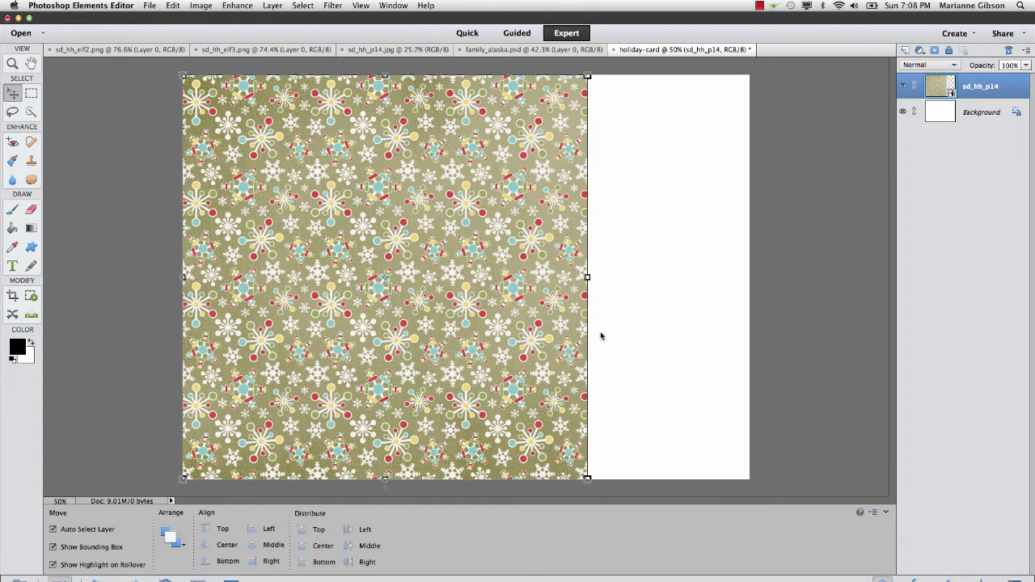
left_click_drag(588, 278, 750, 289)
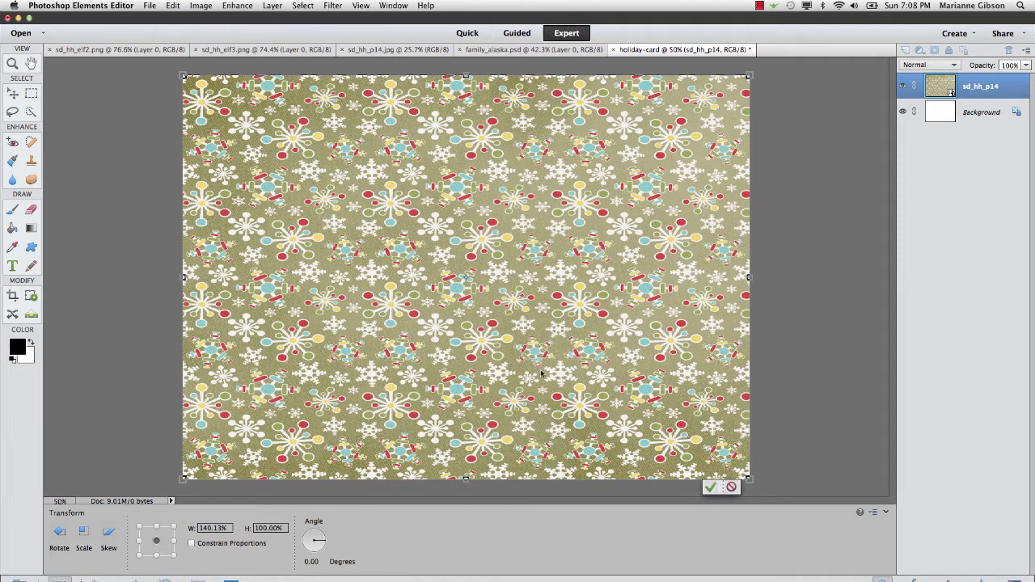
left_click(711, 487)
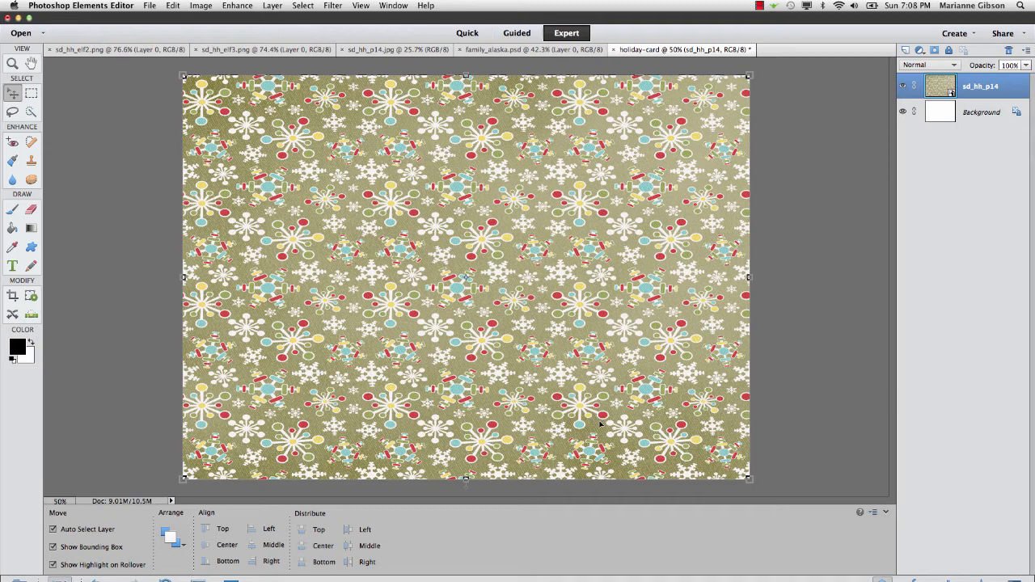
key("super+z")
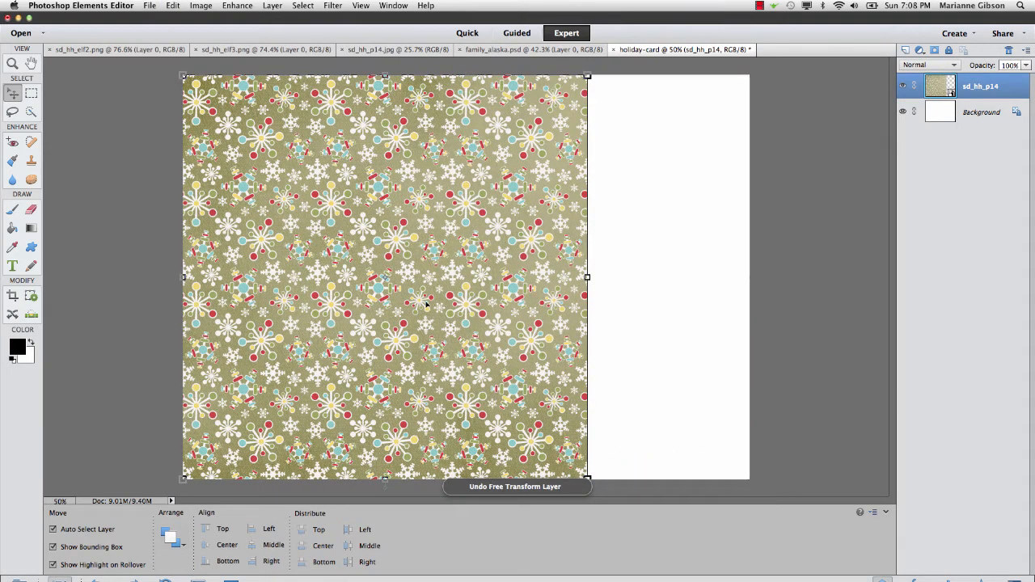
- Duplicate the sd_hh_p14 layer and move the copy right to fill the card's blank area, checking the seam without the bounding box
right_click(1002, 92)
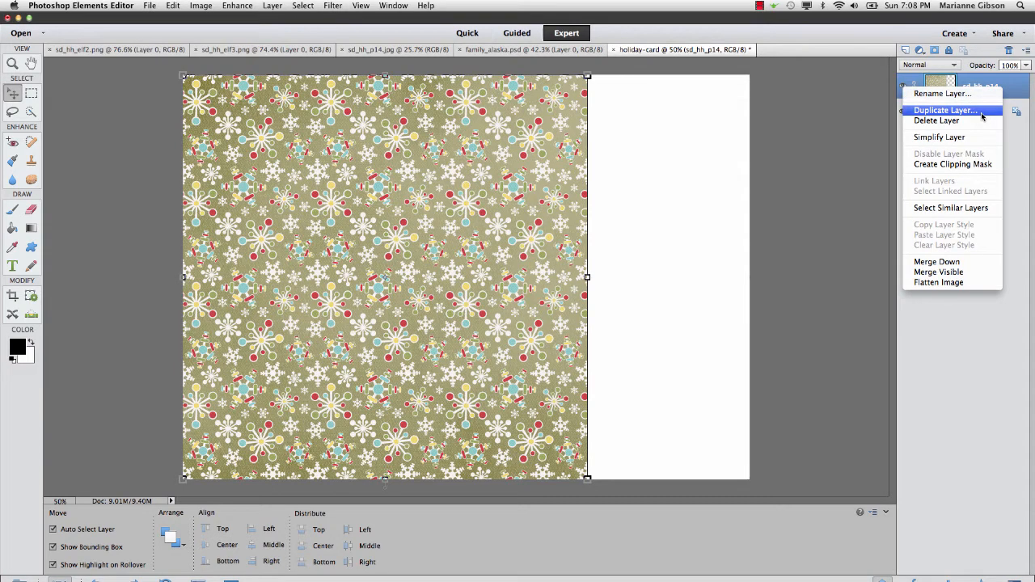
left_click(982, 111)
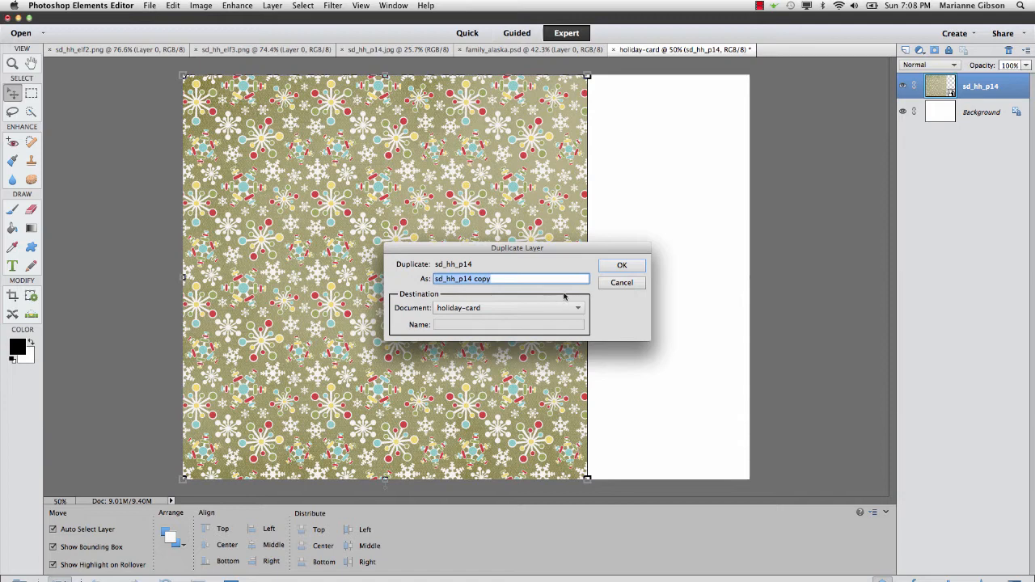
left_click(629, 269)
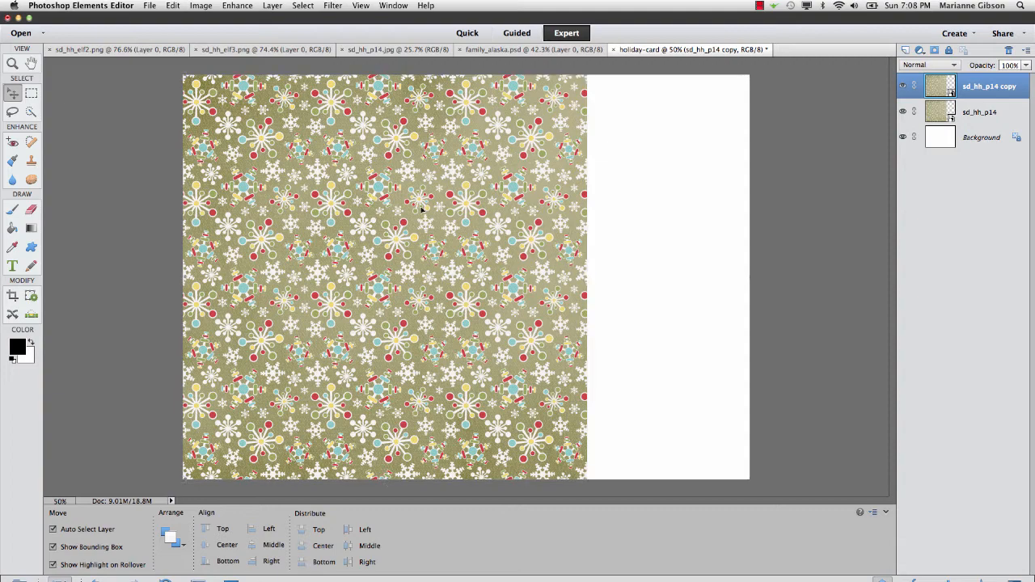
left_click_drag(418, 208, 823, 216)
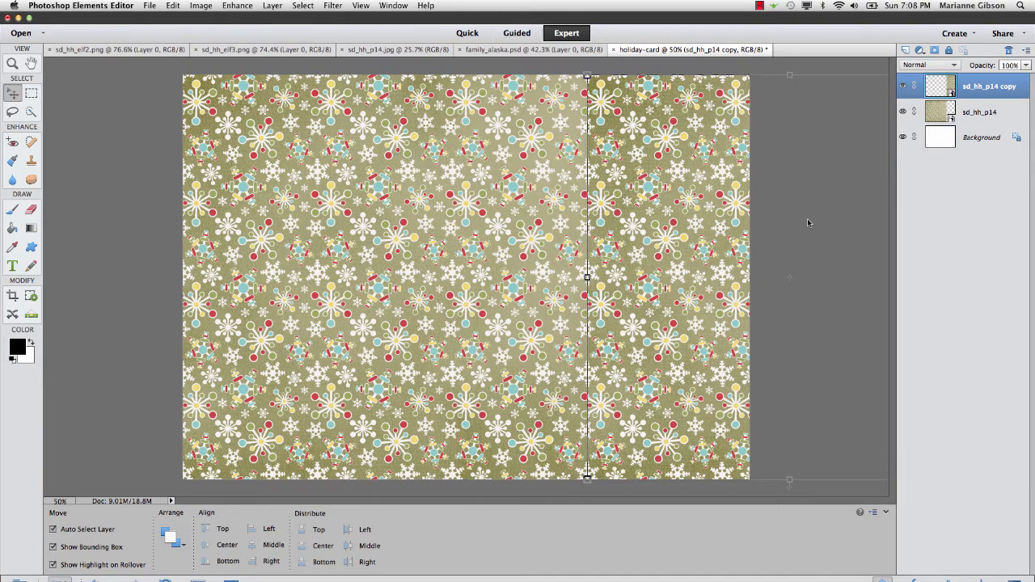
left_click(30, 94)
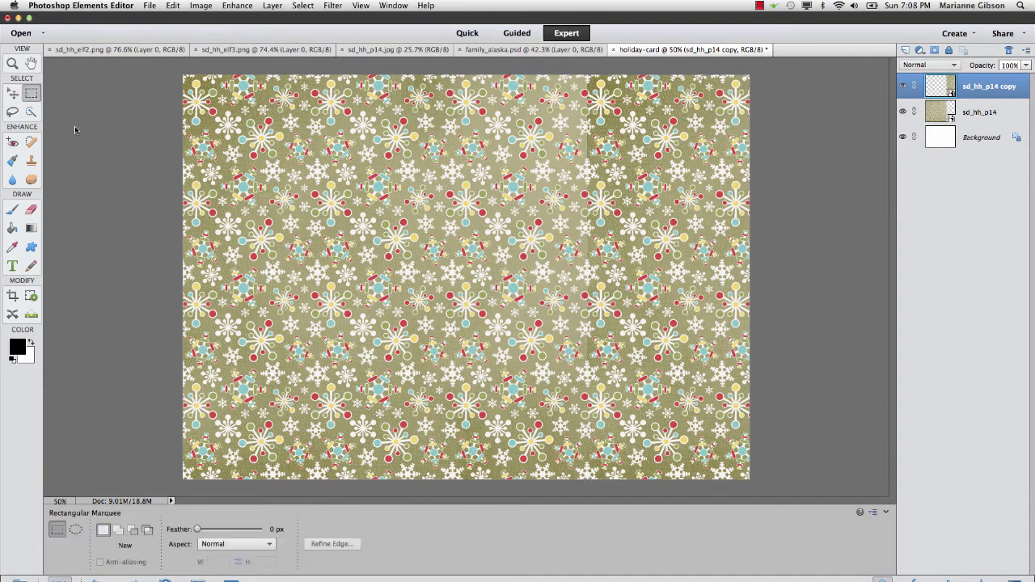
left_click(13, 95)
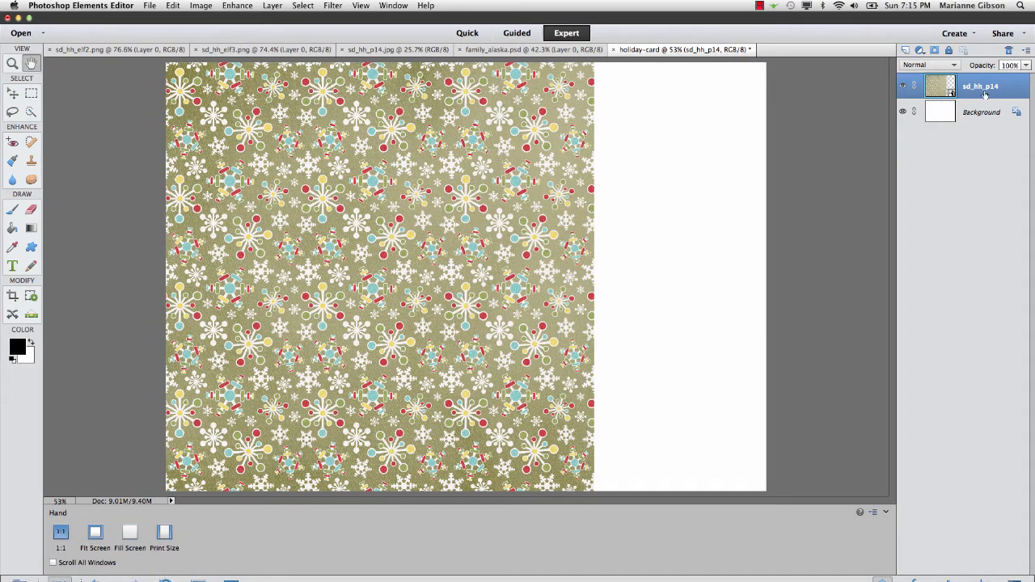
- Duplicate the sd_hh_p14 layer as sd_hh_p14 copy and place the copy flush against the original's right edge
right_click(988, 90)
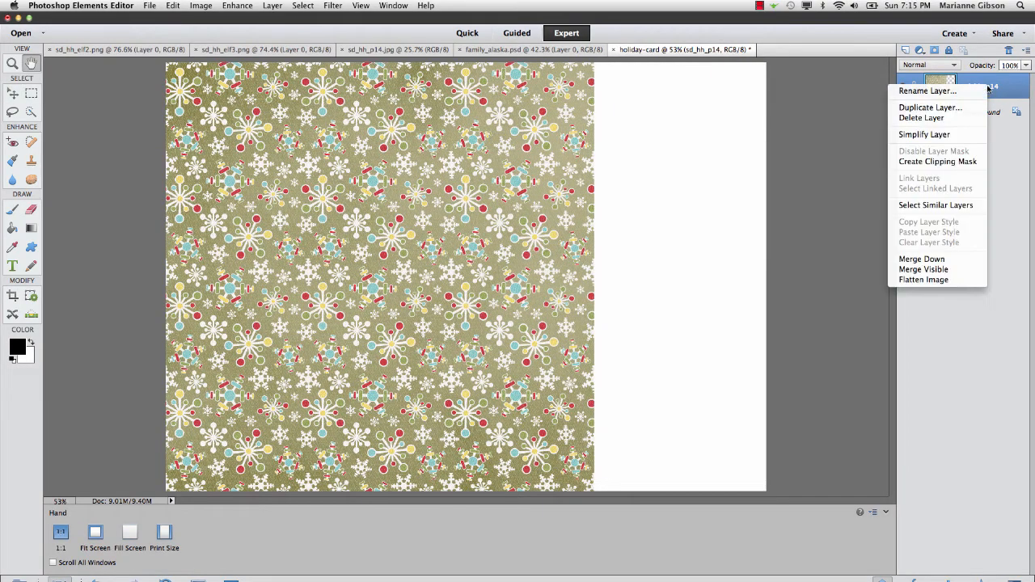
left_click(944, 108)
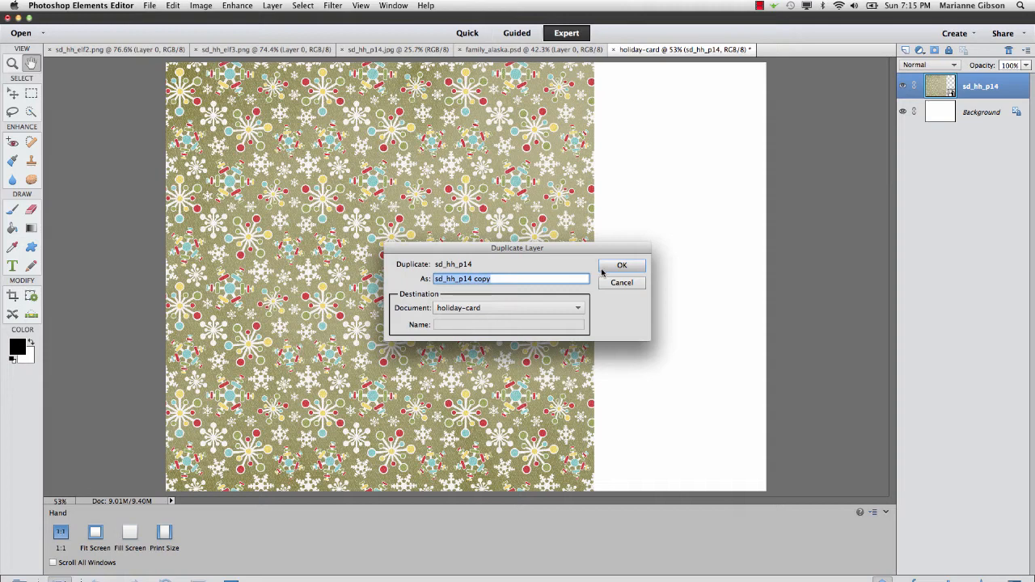
left_click(621, 266)
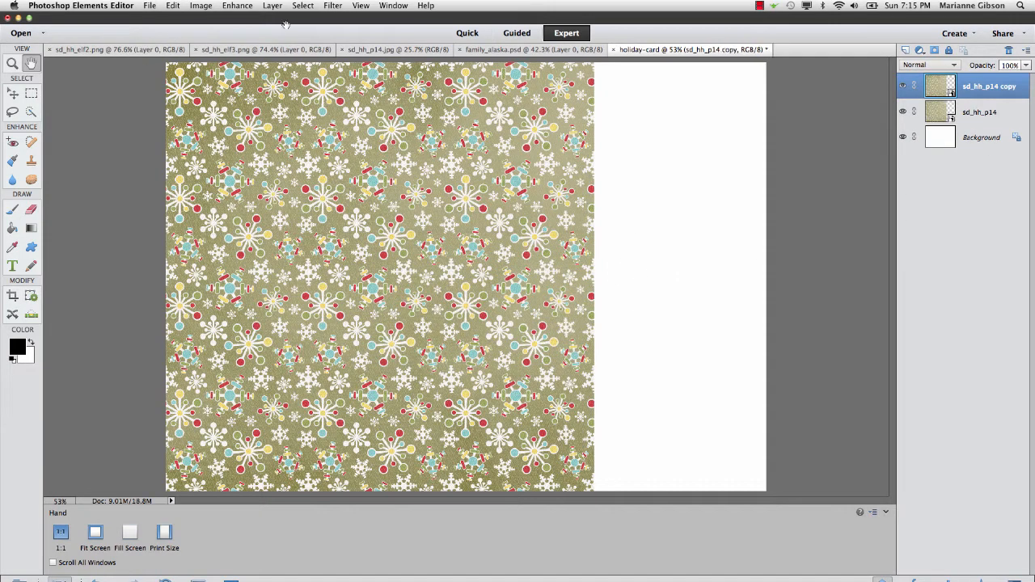
left_click(13, 94)
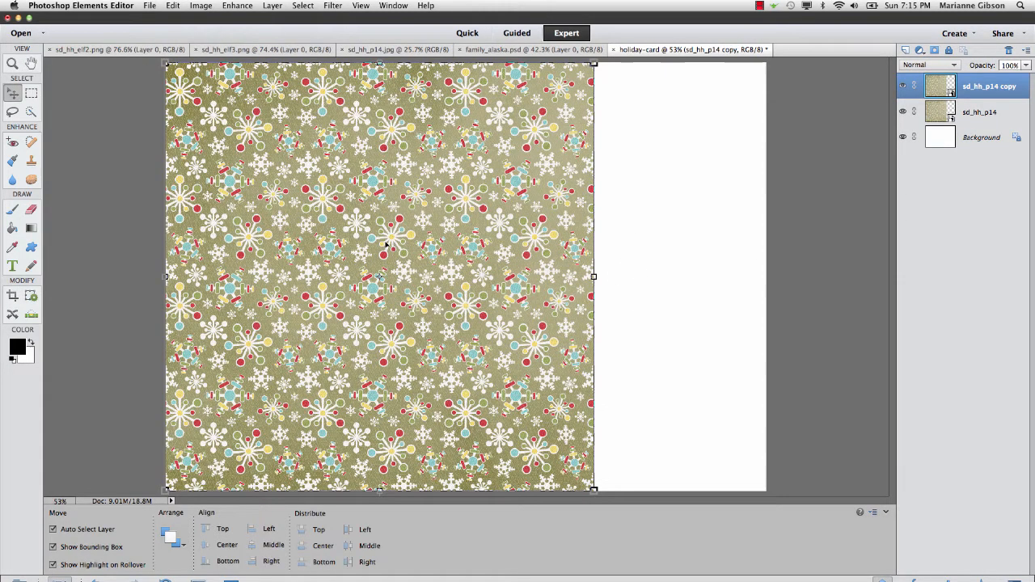
left_click_drag(391, 244, 718, 275)
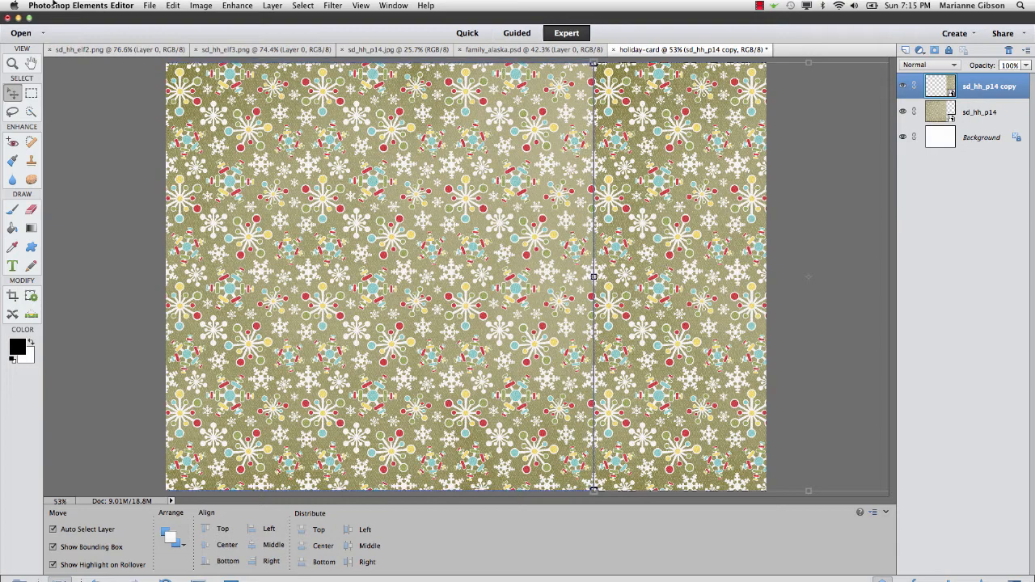
- Flip the sd_hh_p14 copy layer horizontally so its shading mirrors the original at the seam
left_click(200, 7)
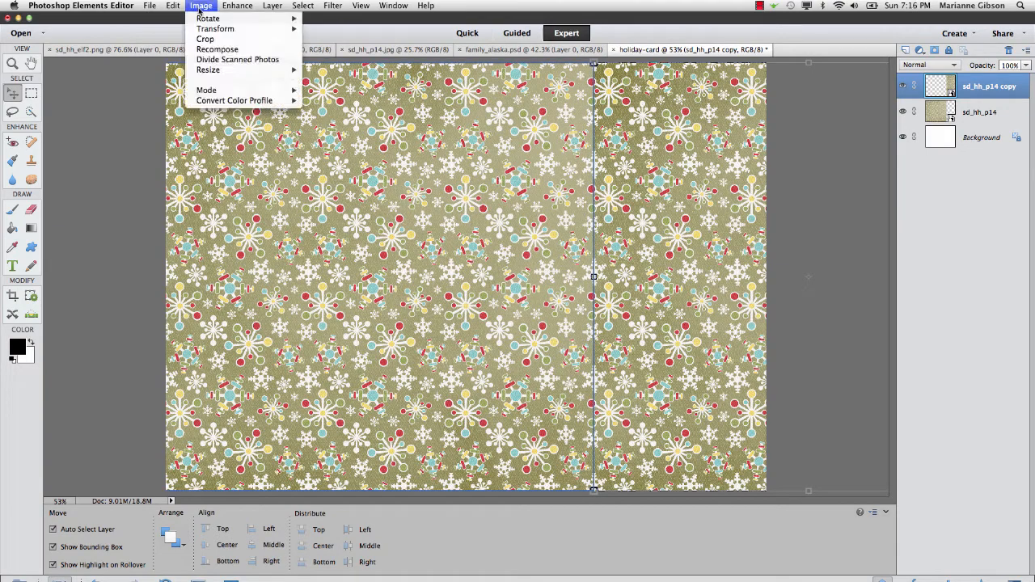
mouse_move(202, 17)
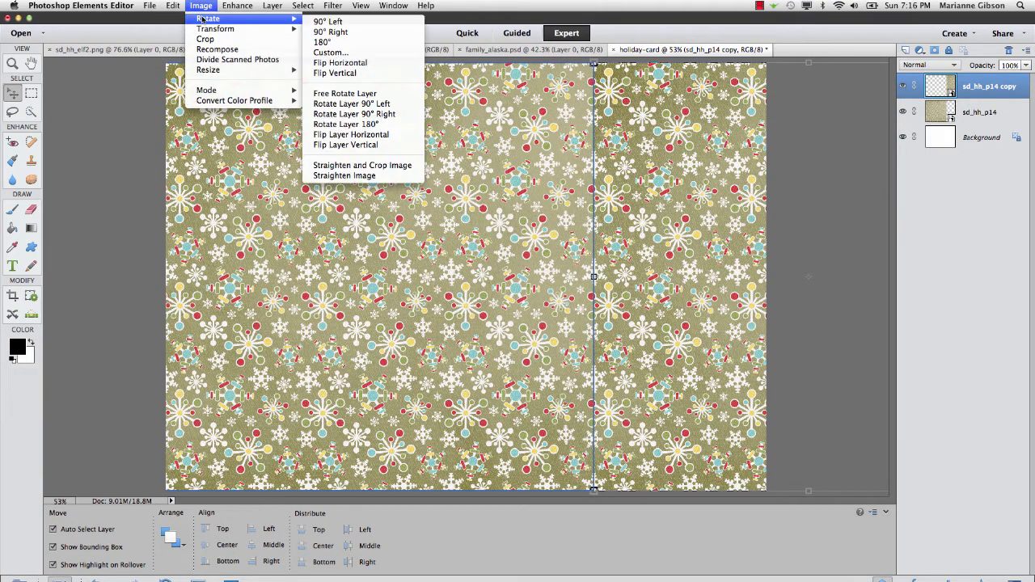
left_click(375, 136)
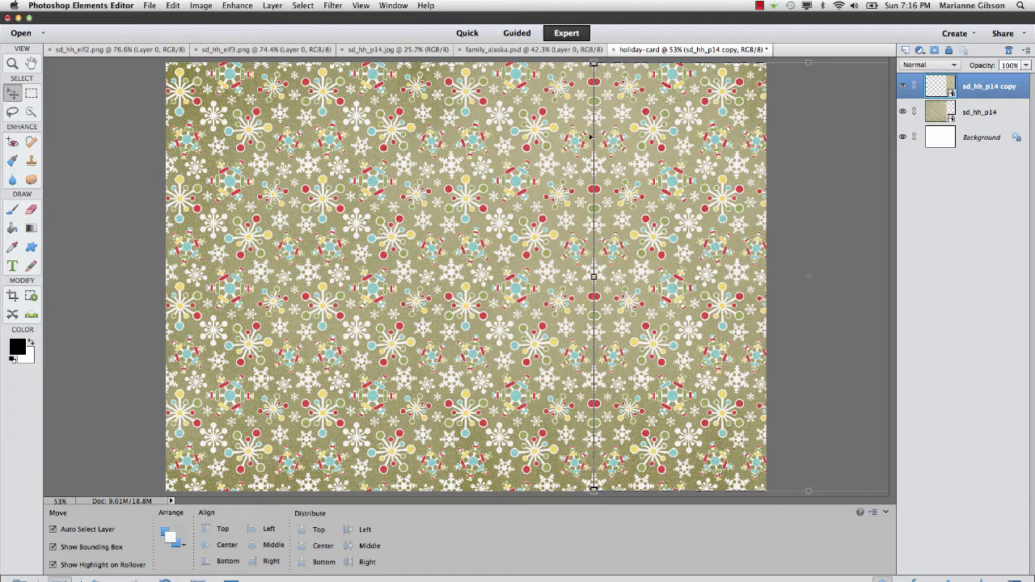
- Nudge the flipped pattern copy left to overlap the original and join the split ornaments at the seam
left_click(682, 241)
key("Left")
key("Left")
key("Left")
key("Left")
key("Left")
key("Left")
key("Left")
key("Left")
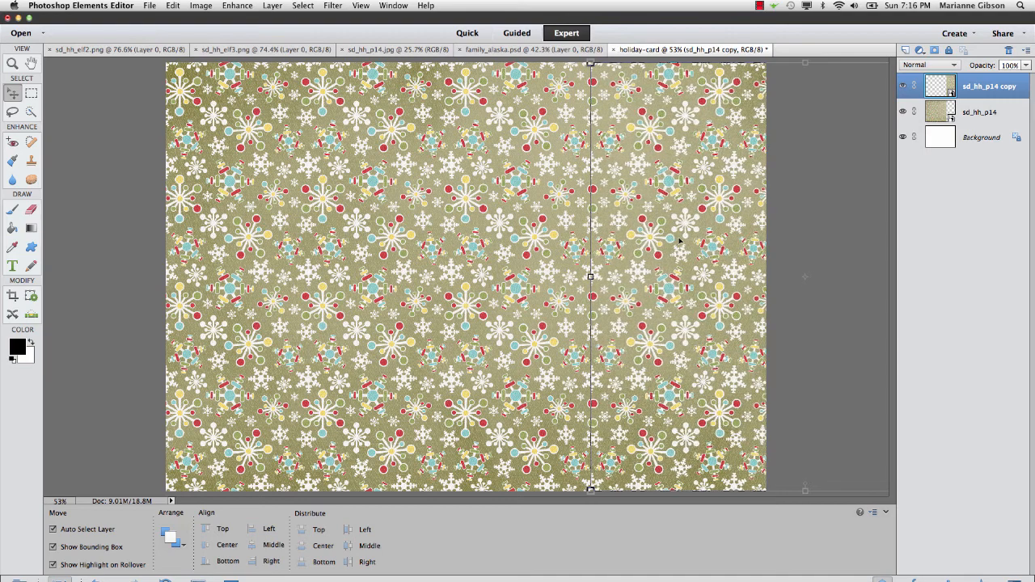
key("Left")
key("Left")
key("Left")
key("Left")
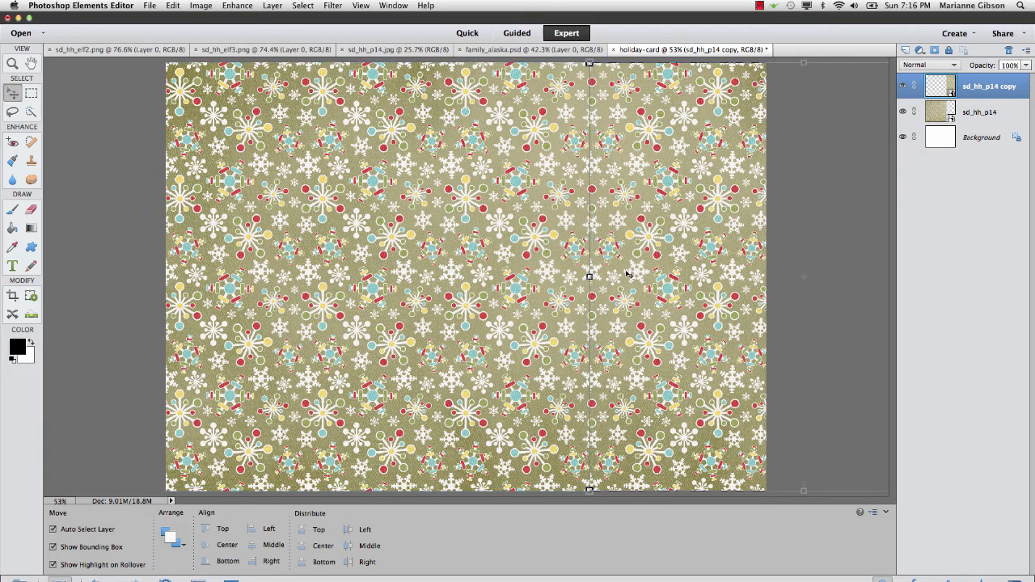
- Fine-tune the flipped copy's horizontal position at 200% zoom so the circles and snowflakes line up across the seam
key("super+equal")
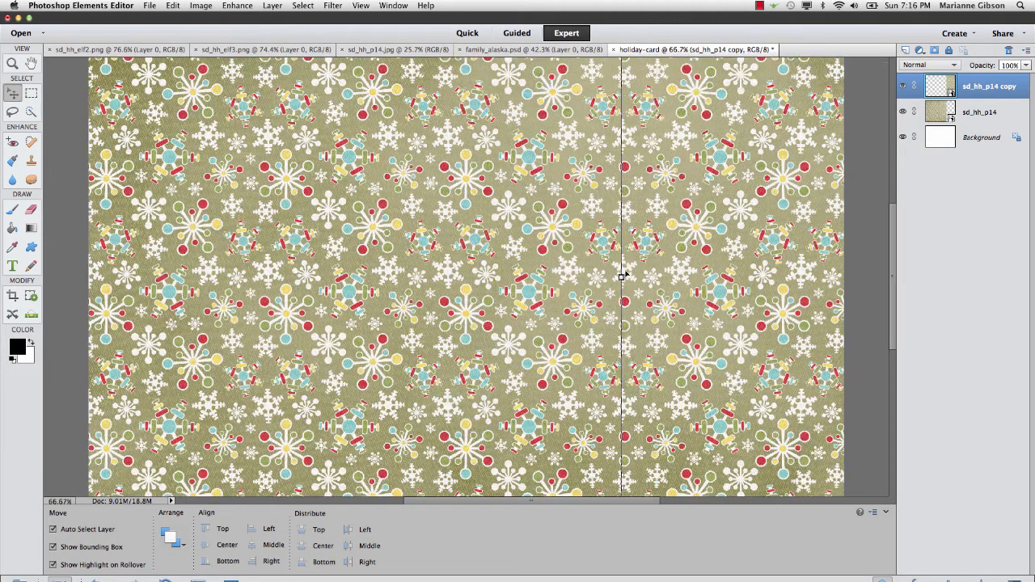
key("super+equal")
key("super+equal")
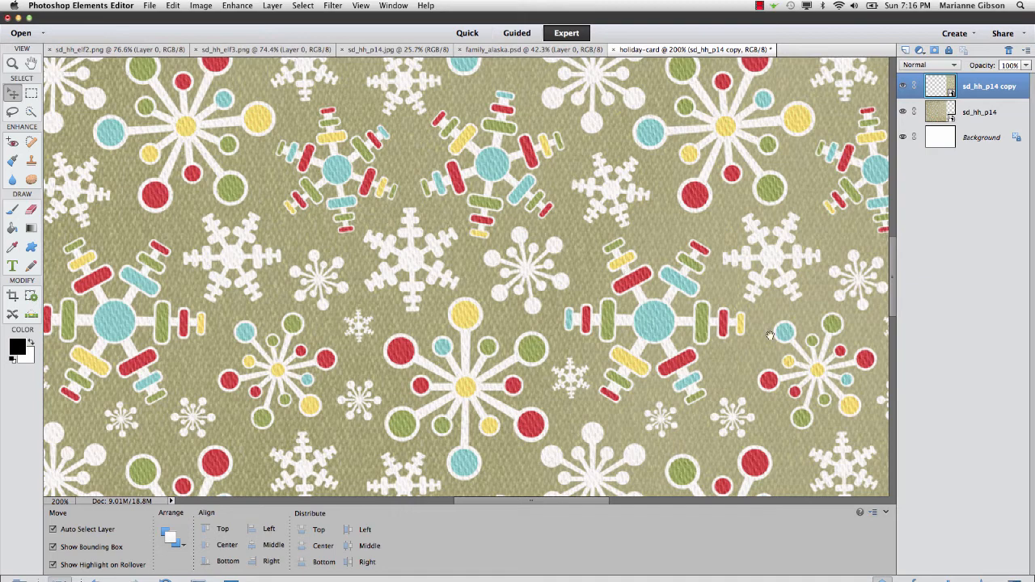
left_click_drag(783, 337, 487, 267)
left_click_drag(770, 346, 684, 313)
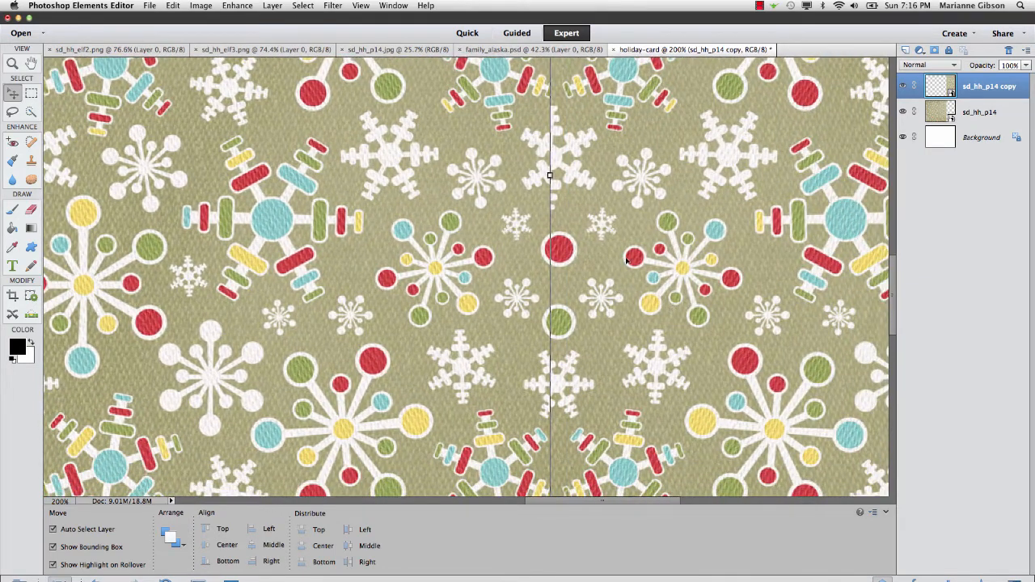
key("Left")
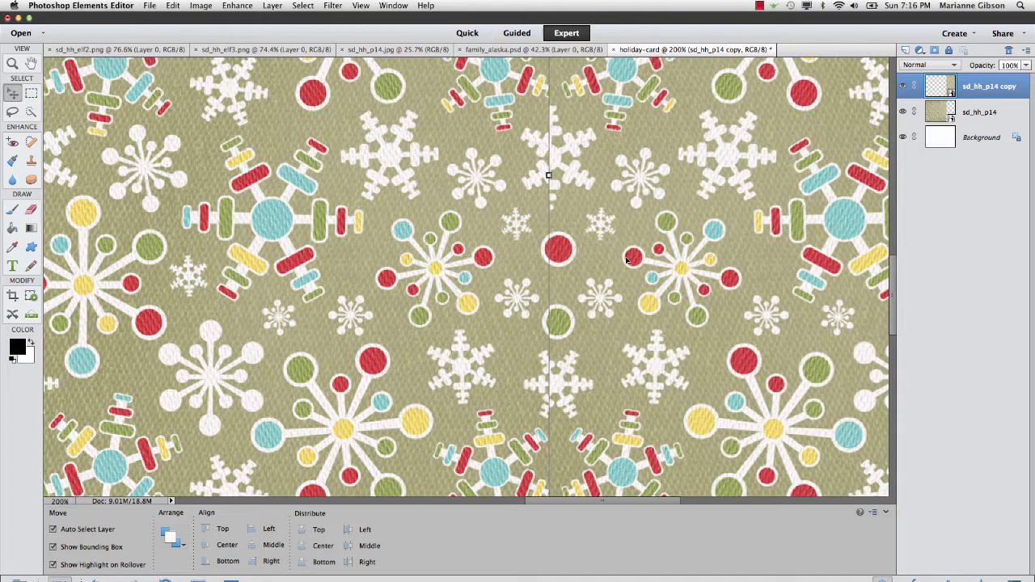
key("Left")
key("Right")
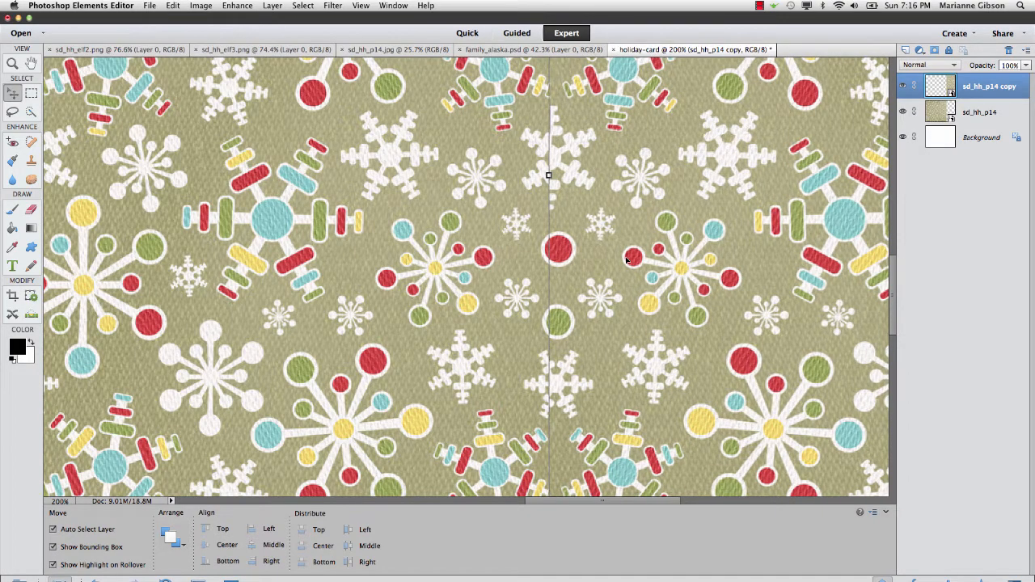
- Nudge the flipped pattern copy slightly right, check the seam down to the lower edge, and fit the whole card on screen
key("Right")
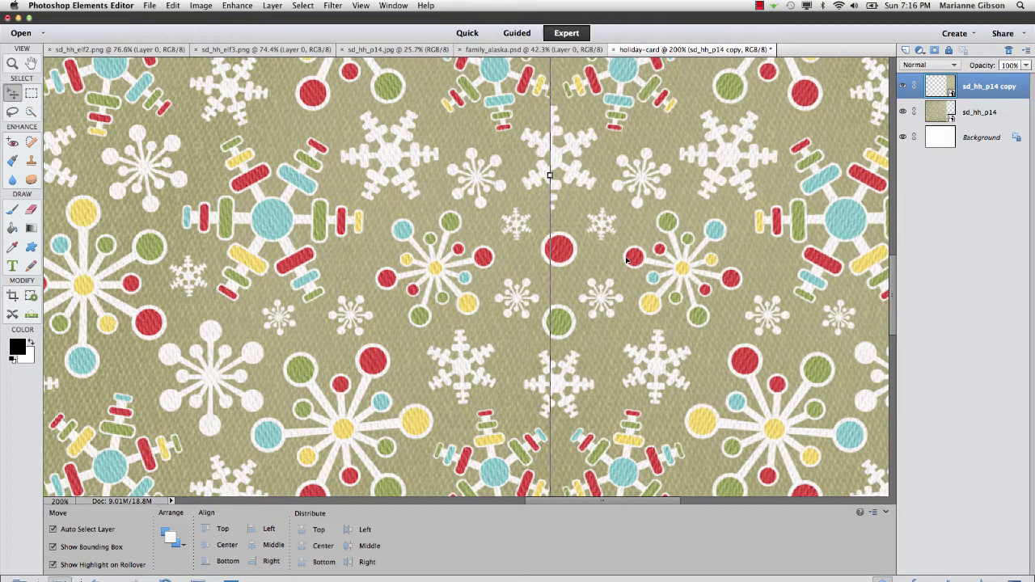
left_click_drag(703, 357, 699, 150)
left_click_drag(624, 306, 630, 175)
left_click_drag(607, 367, 615, 317)
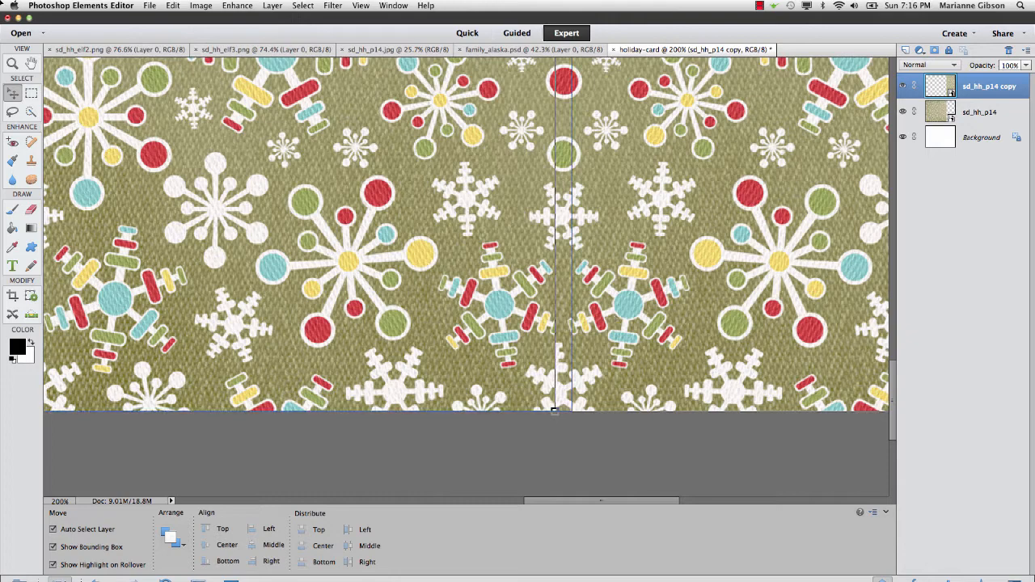
left_click(31, 63)
double_click(32, 63)
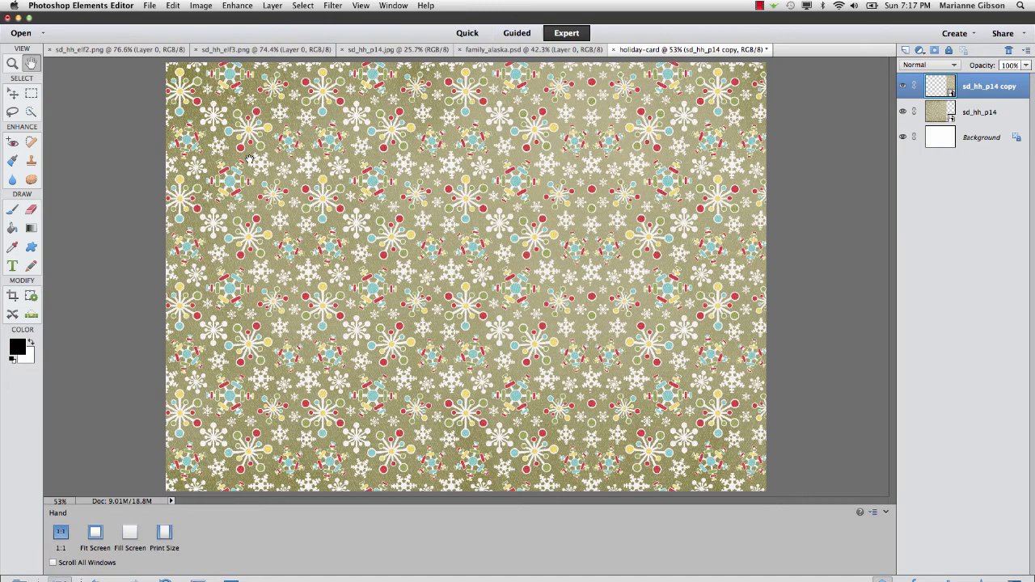
- Place the family_alaska.psd photo from the Tis The Season images folder onto the holiday card
left_click(147, 8)
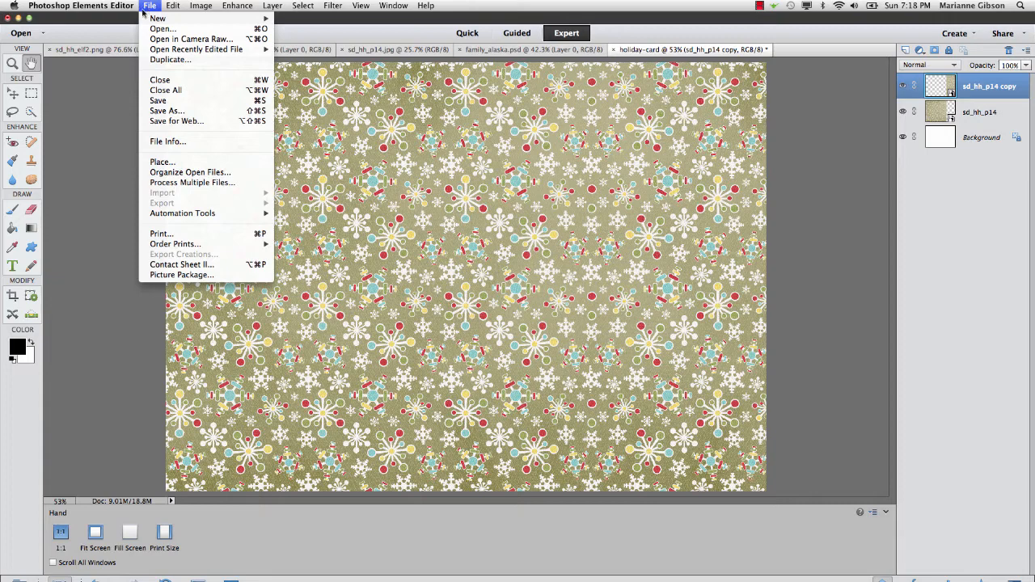
left_click(163, 162)
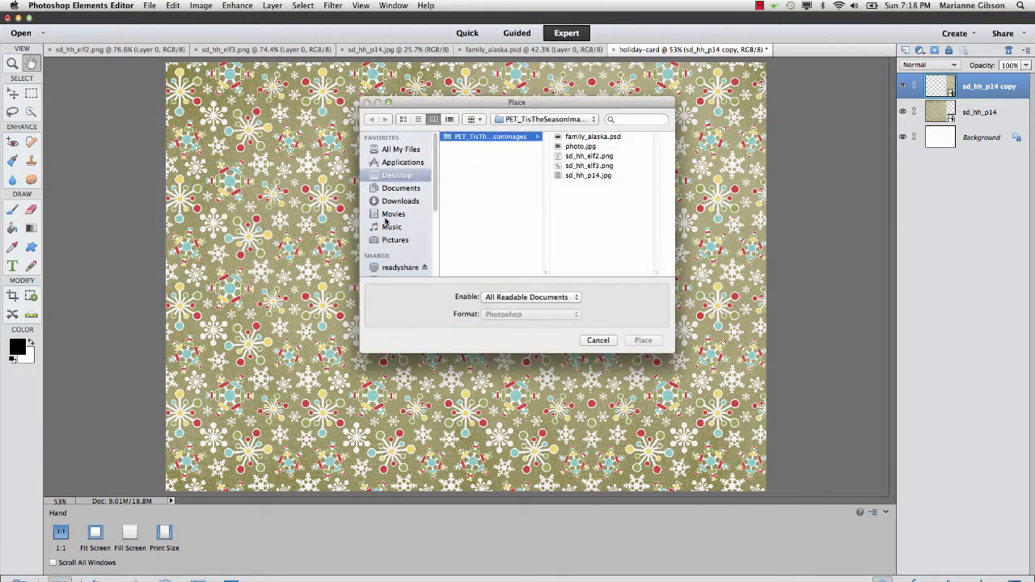
left_click(586, 139)
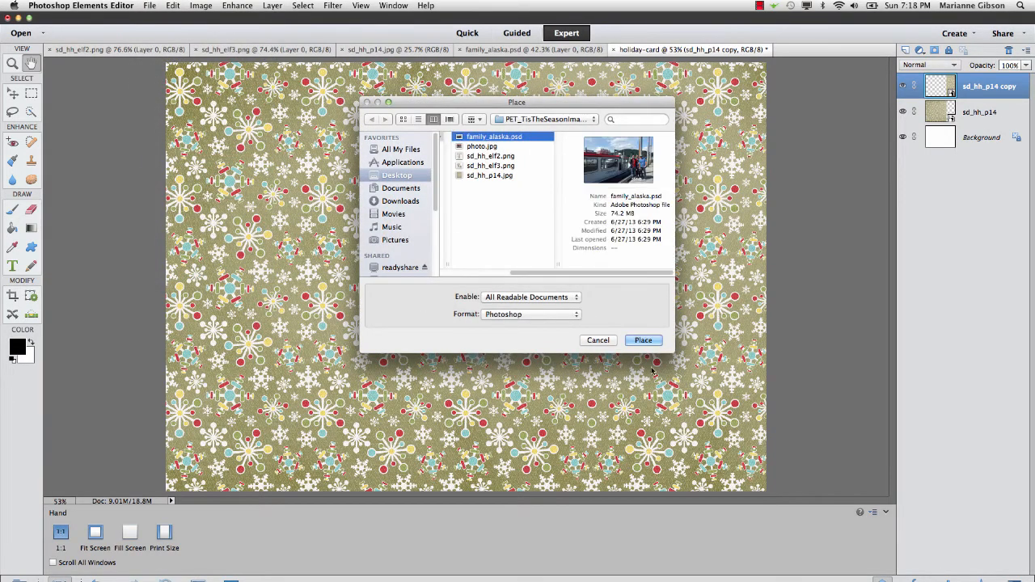
left_click(643, 340)
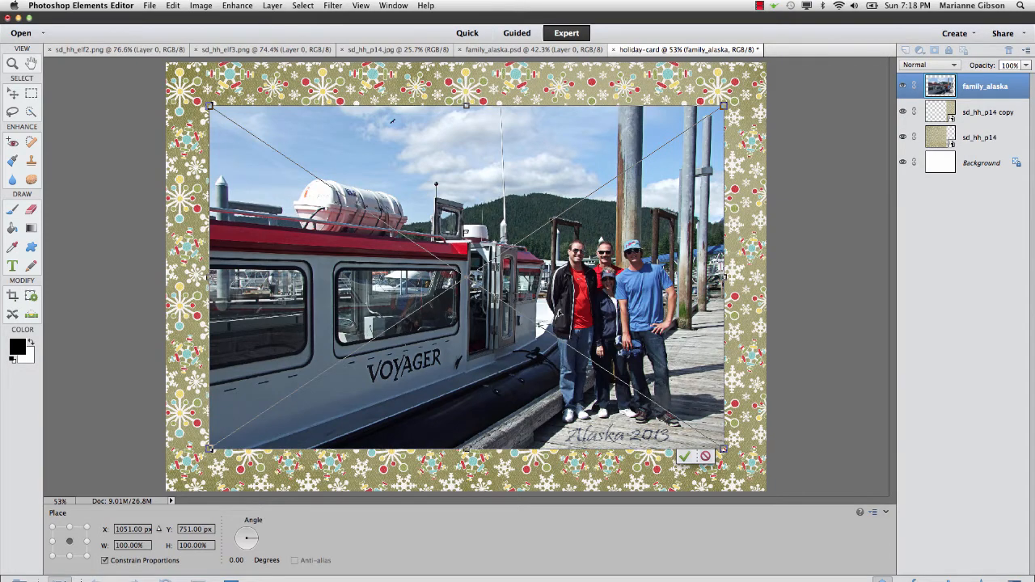
- Move the placed family photo straight up to about Y 653 px, leaving a wider pattern band below, and commit the placement
key("Up")
key("Up")
key("Up")
key("Up")
key("Up")
key("Up")
key("Up")
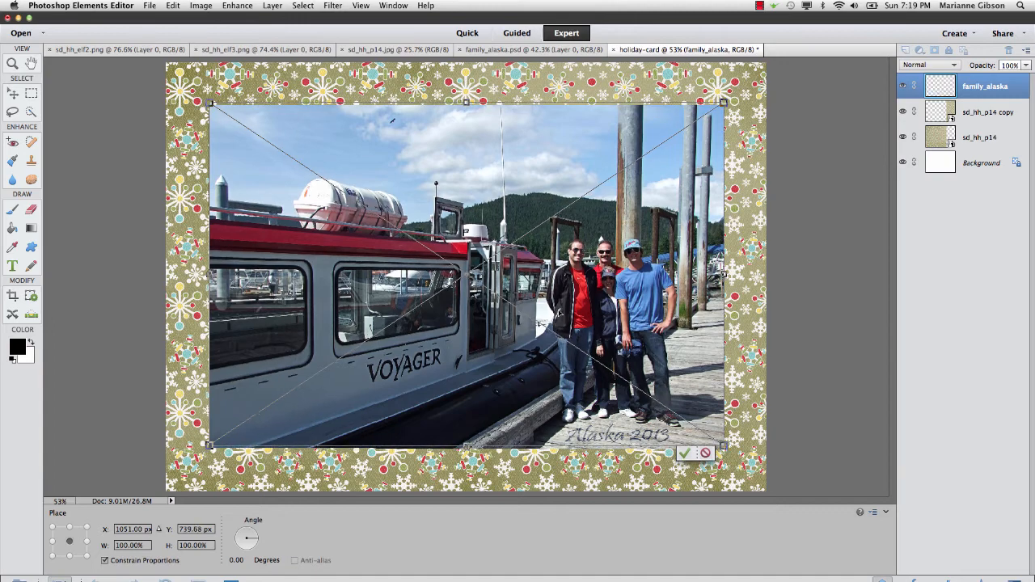
key("Up")
key("Up")
key("Up")
key("Up")
key("Up")
key("Up")
key("Up")
key("Up")
key("Up")
key("Up")
key("Up")
key("Up")
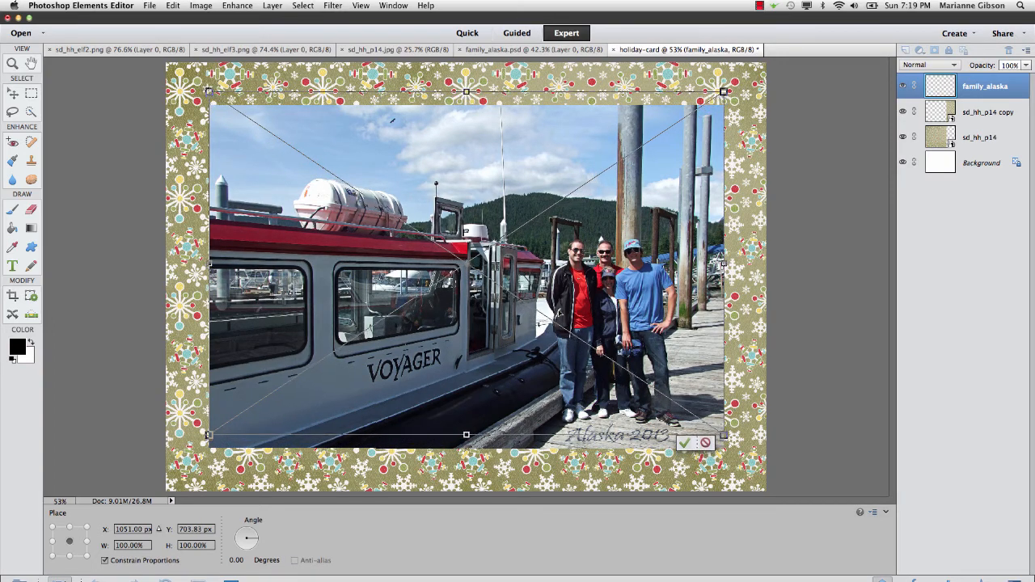
key("Up")
key("Up")
key("Up")
key("Up")
key("Up")
key("Up")
key("Up")
key("Up")
key("Up")
key("Up")
key("Up")
key("Up")
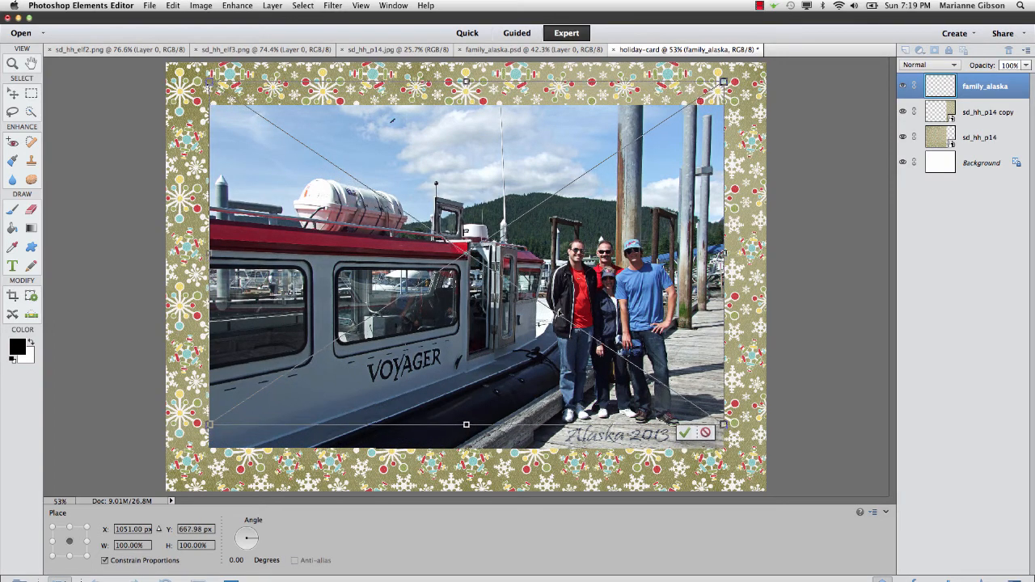
key("Up")
key("Up")
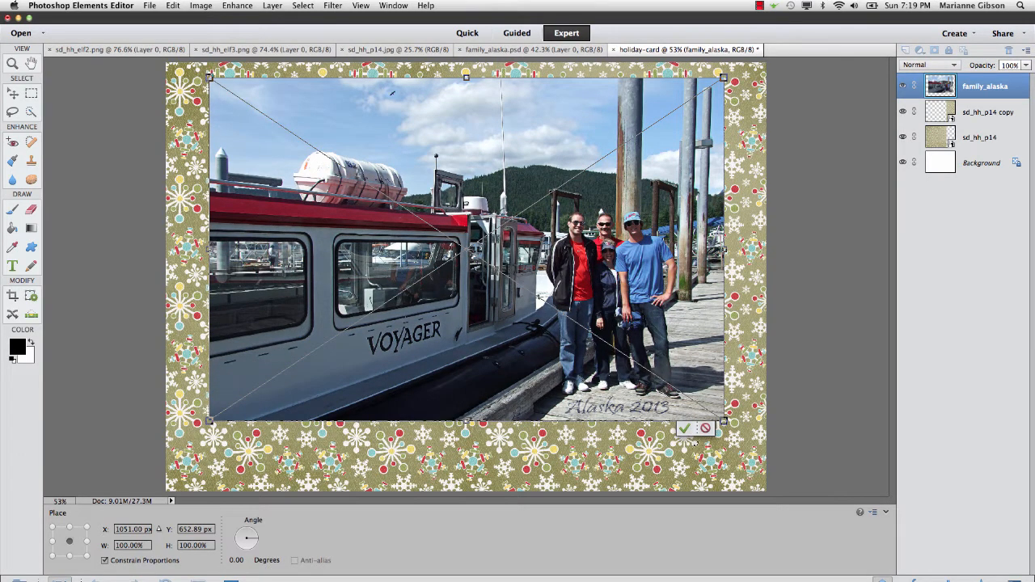
left_click(684, 429)
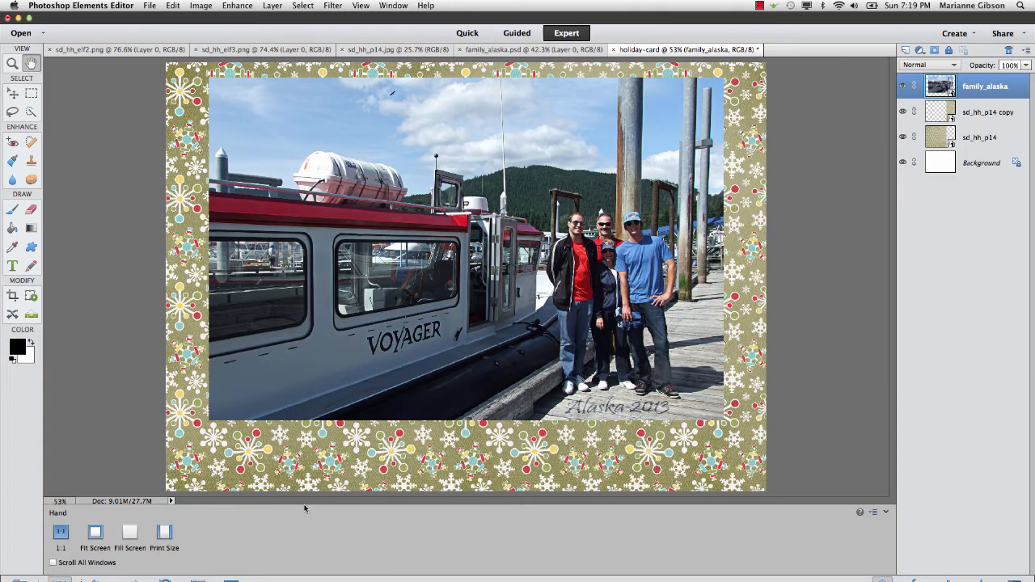
- Hide the tool options and show the rulers around the card
left_click(887, 514)
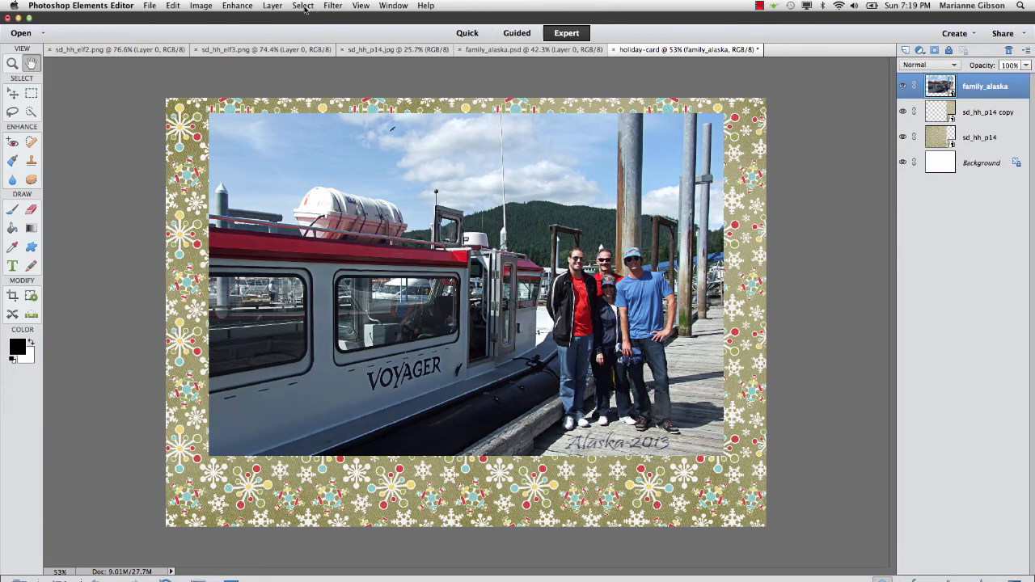
left_click(361, 7)
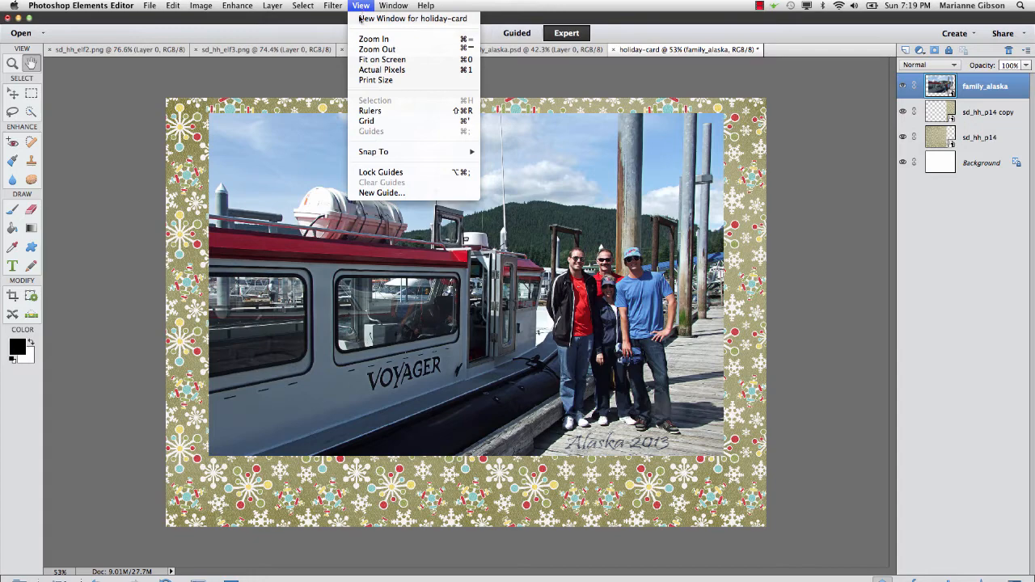
left_click(387, 114)
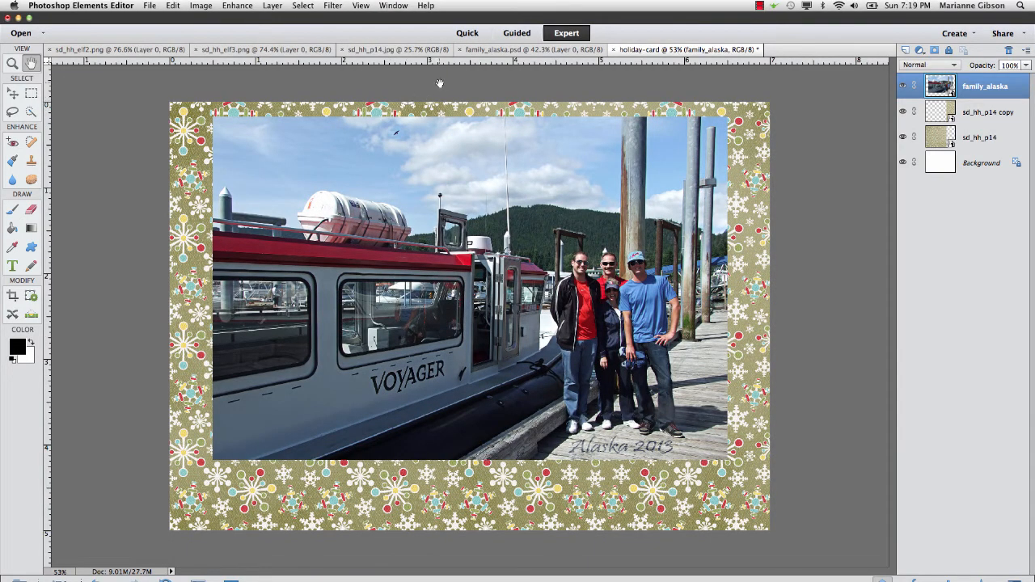
- Add a vertical guide at 3.5 in to mark the card's horizontal center
left_click(367, 8)
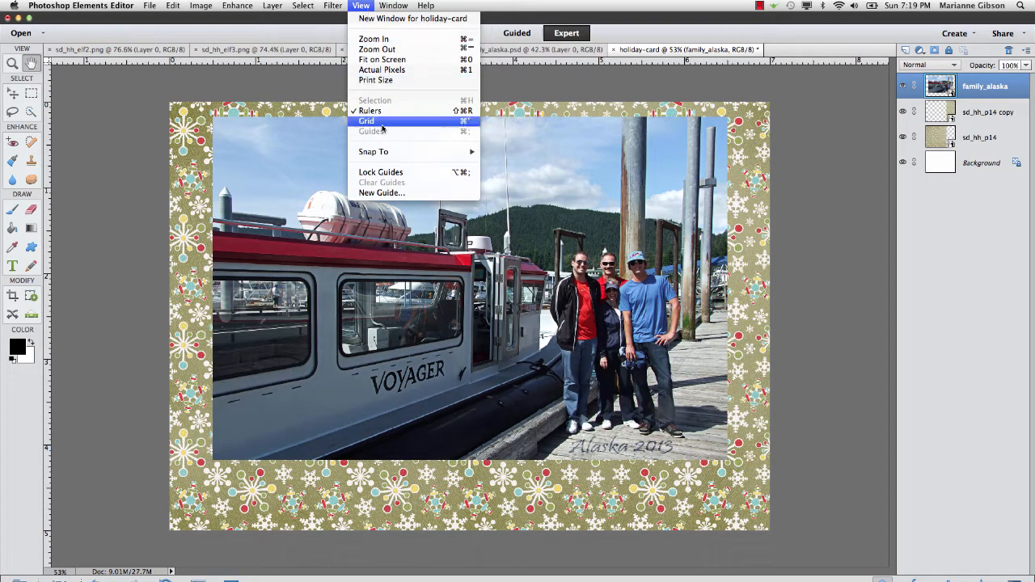
left_click(392, 194)
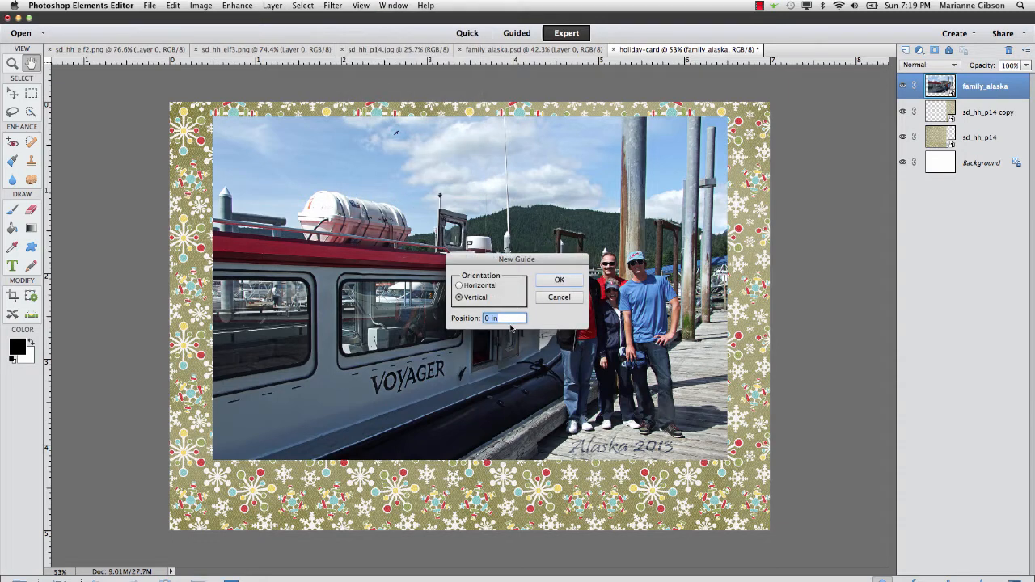
type("3,5")
key("BackSpace")
type("5")
left_click(562, 280)
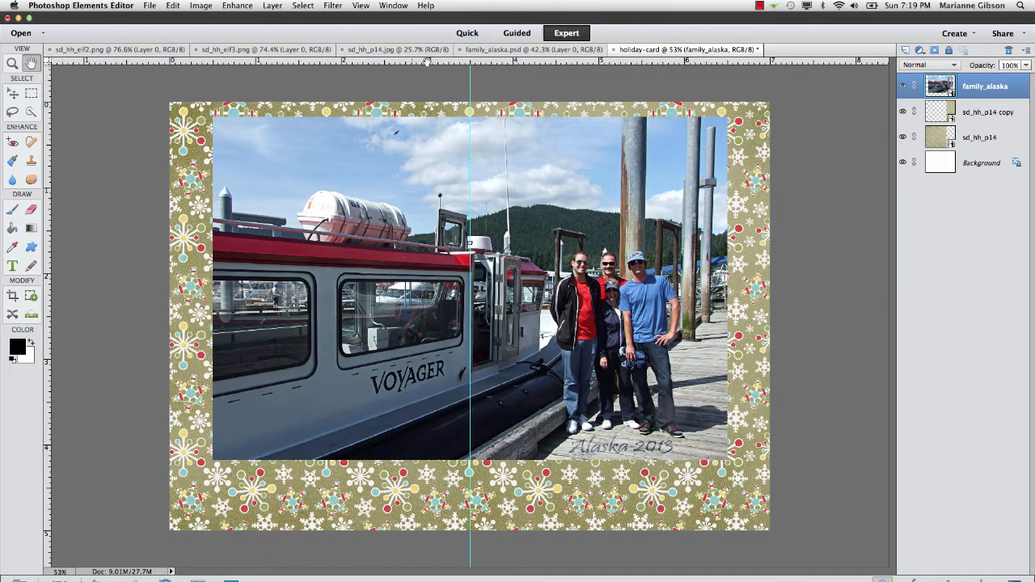
- Add a horizontal guide at 2.5 in to mark the card's vertical center
left_click(360, 6)
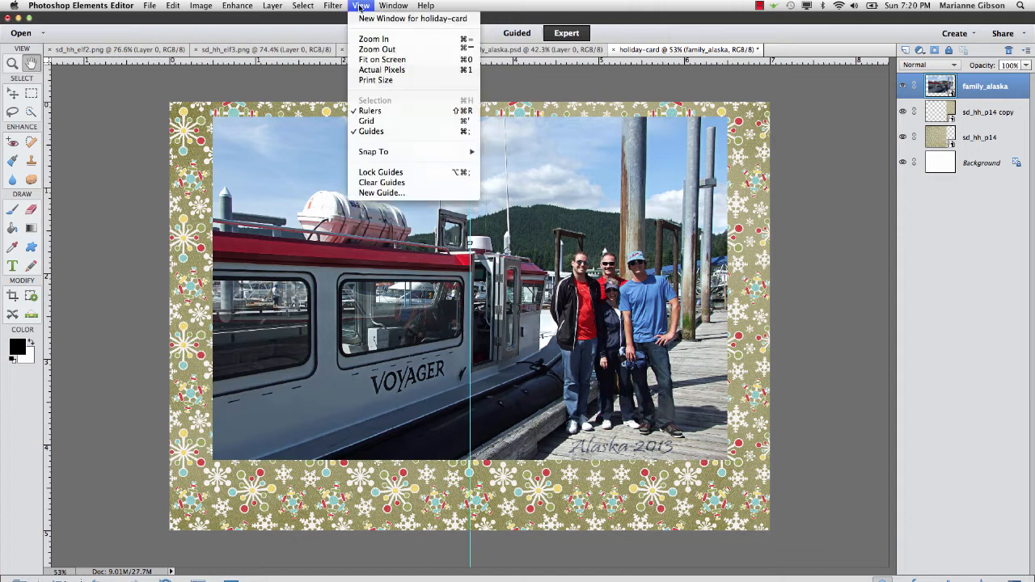
left_click(381, 192)
left_click(458, 286)
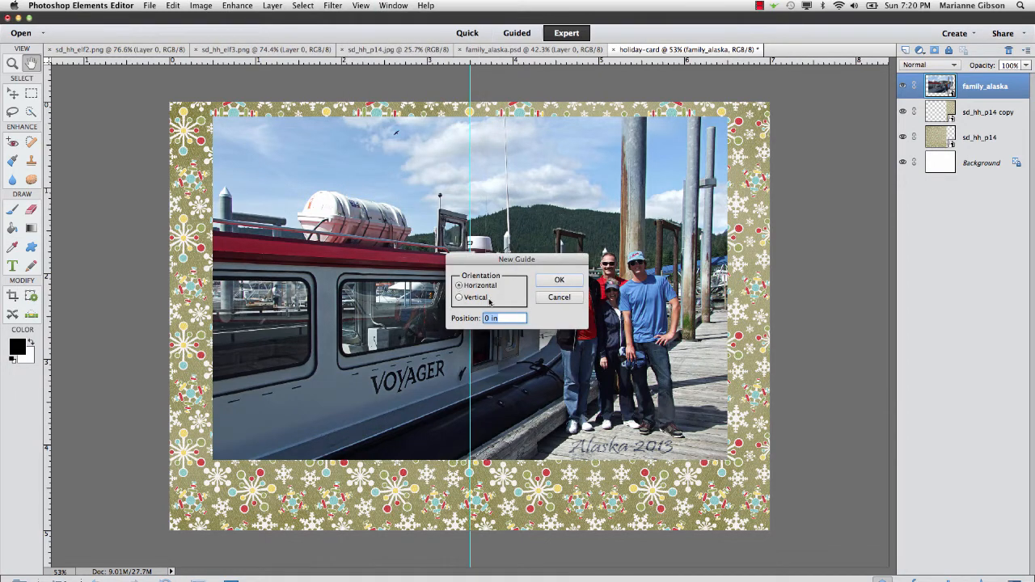
type("2.5")
left_click(563, 283)
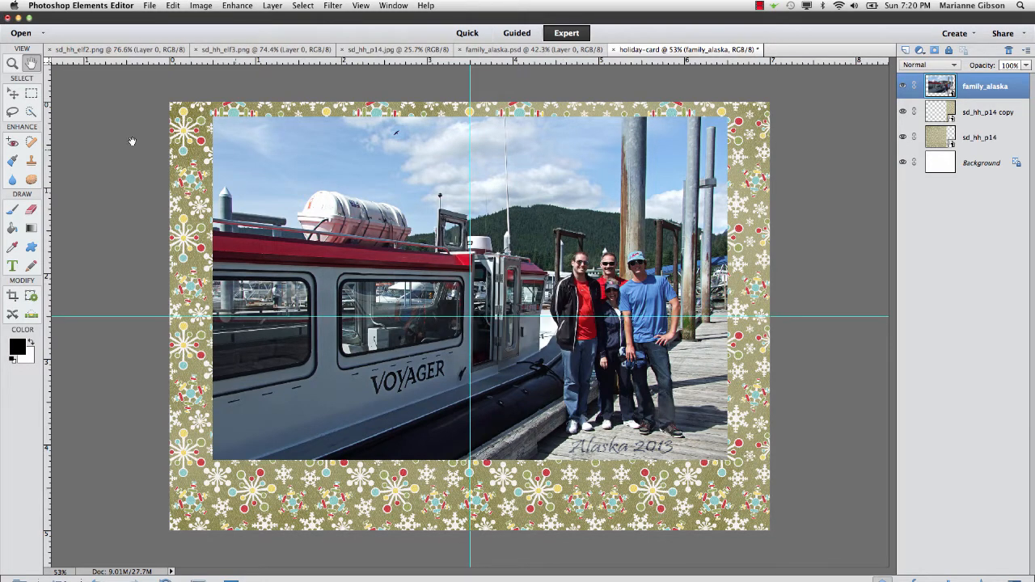
- Activate the Move tool, hide its options, and deselect the family photo
left_click(13, 94)
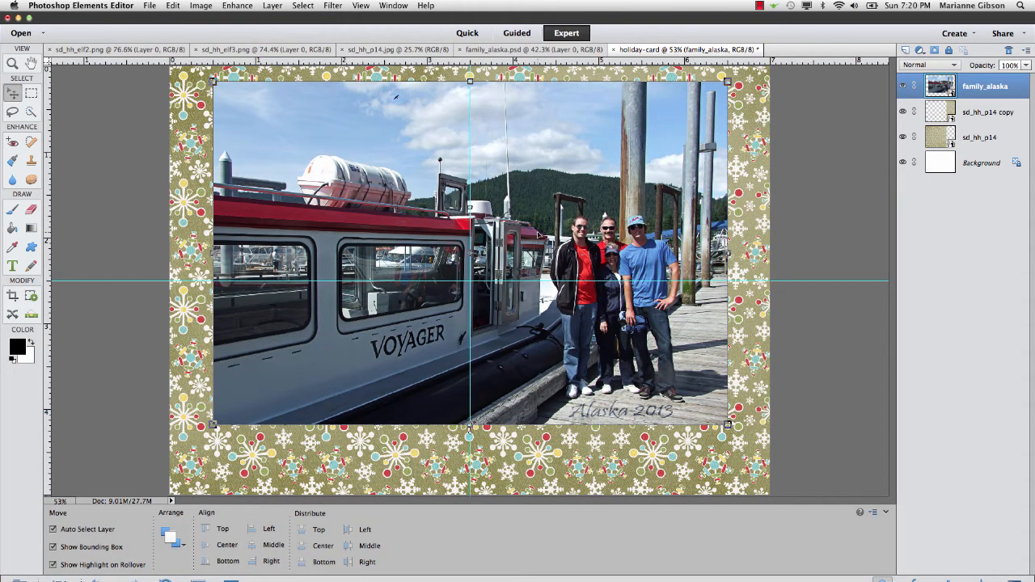
left_click(884, 514)
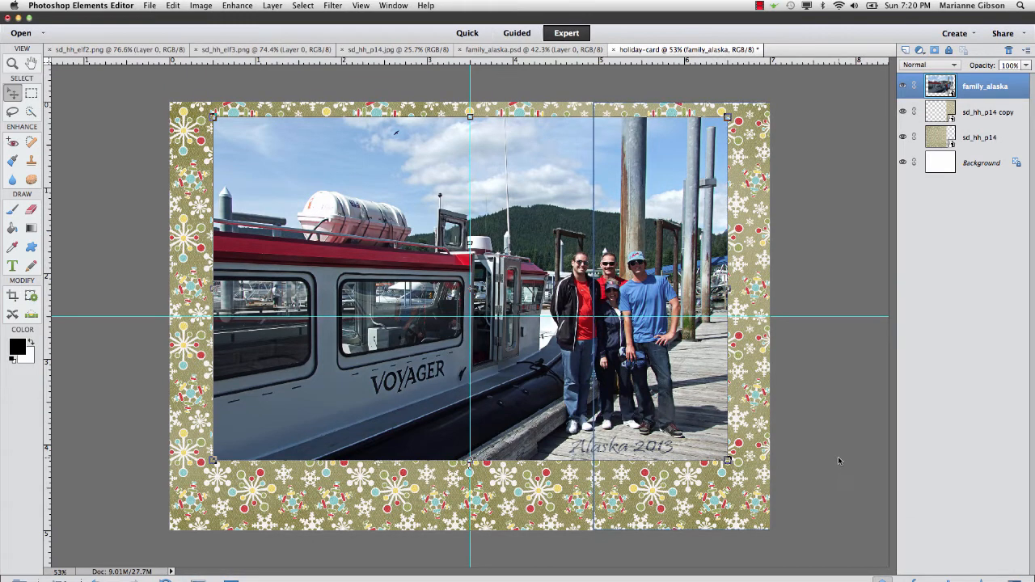
left_click(838, 461)
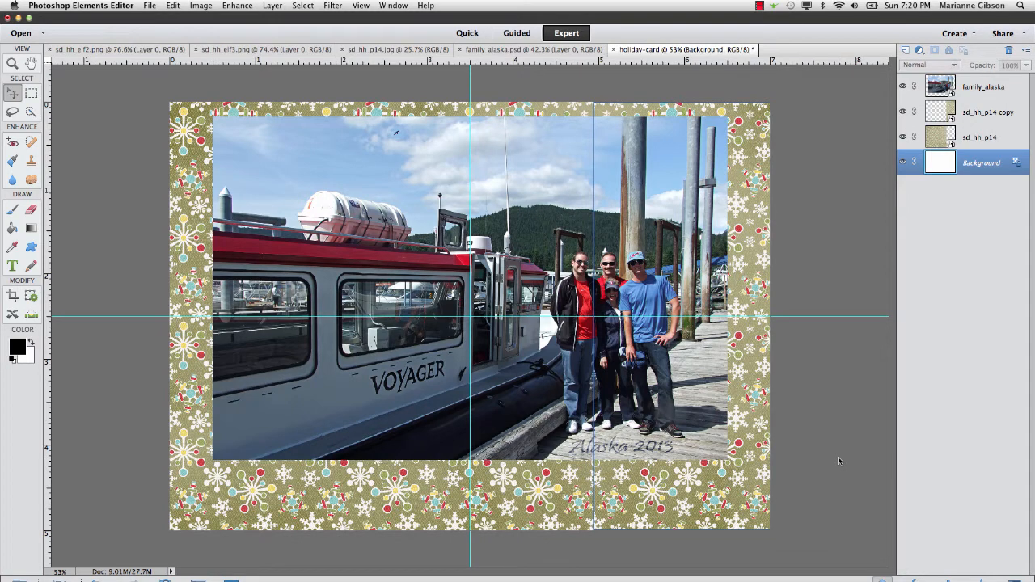
- Open the effects library and show the Drop Shadows category of layer styles
left_click(388, 6)
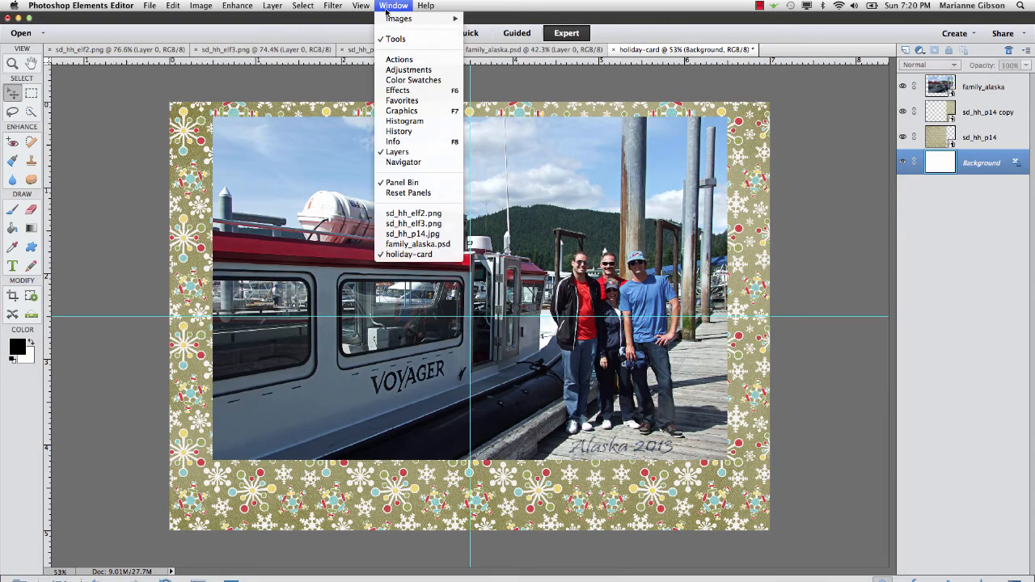
left_click(398, 90)
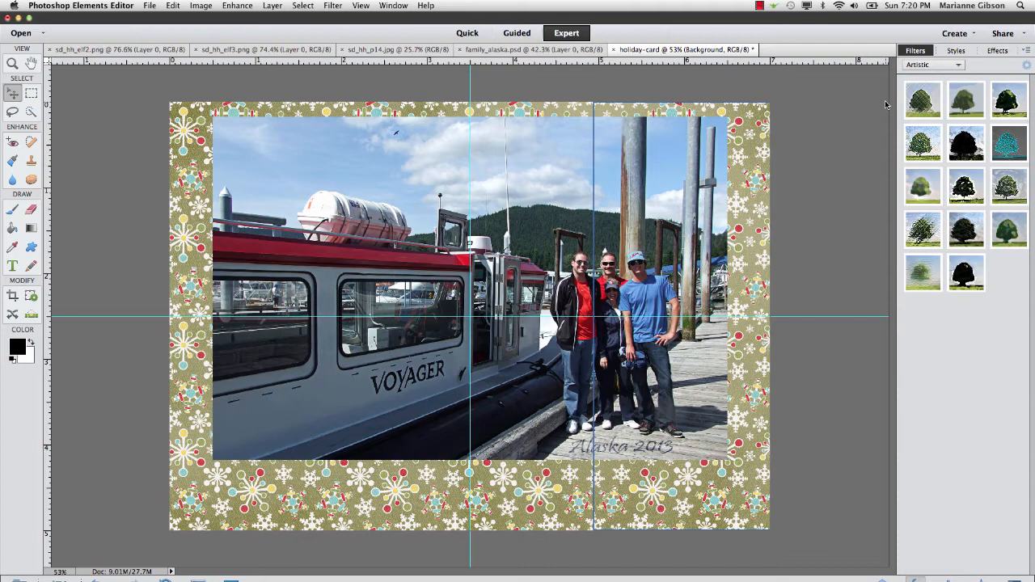
left_click(957, 51)
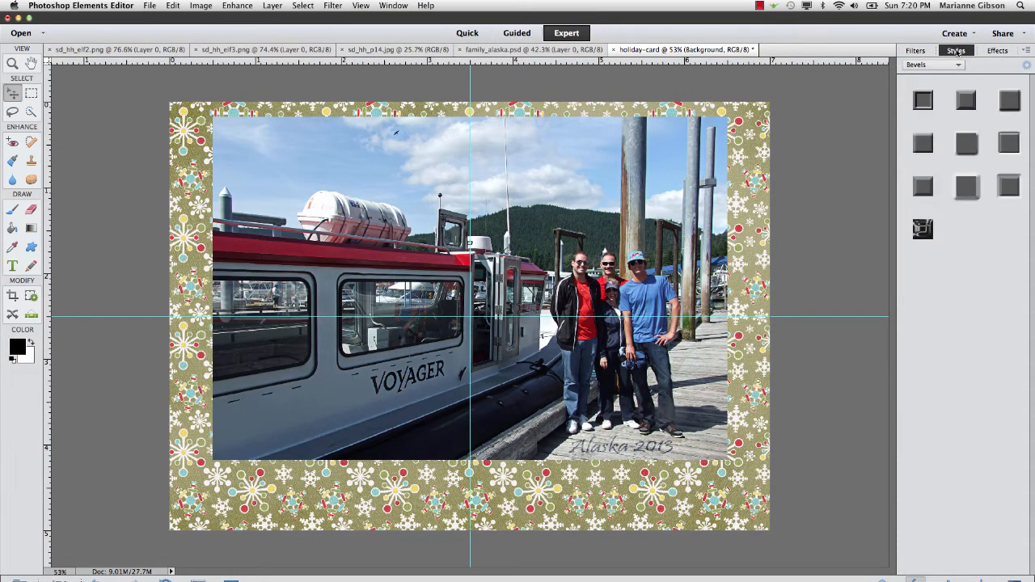
left_click(957, 66)
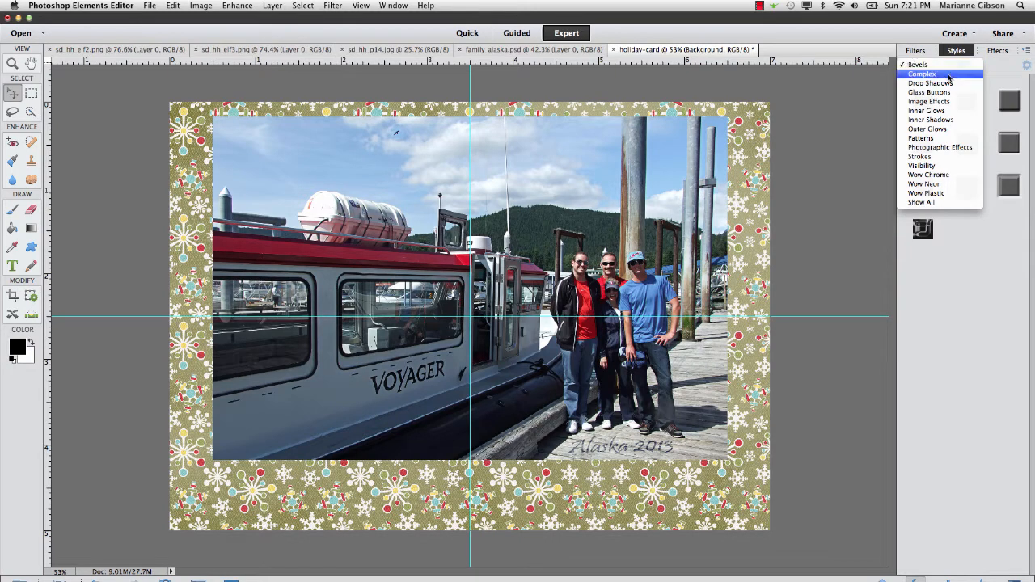
left_click(954, 83)
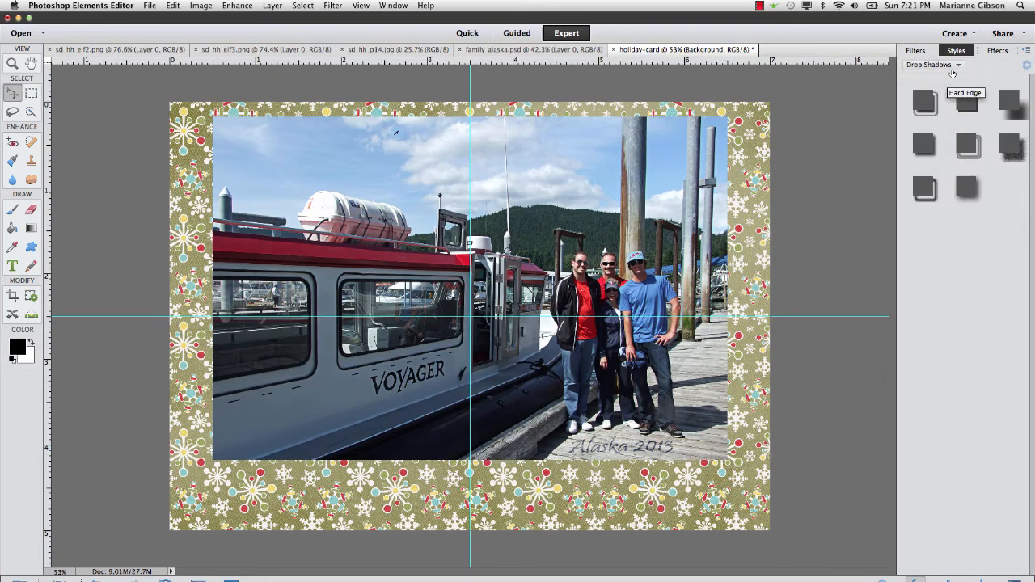
left_click(957, 67)
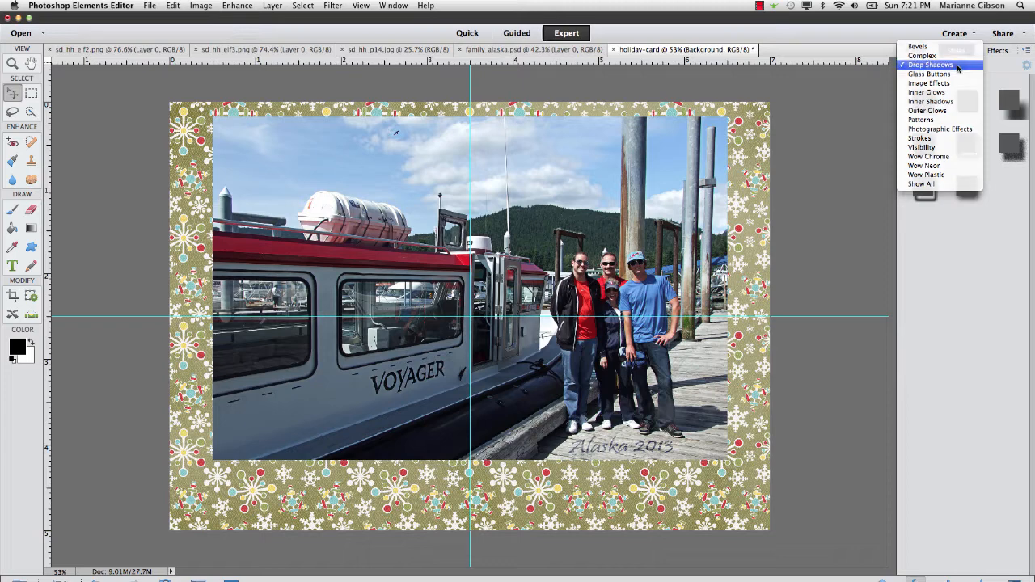
left_click(958, 66)
left_click(920, 107)
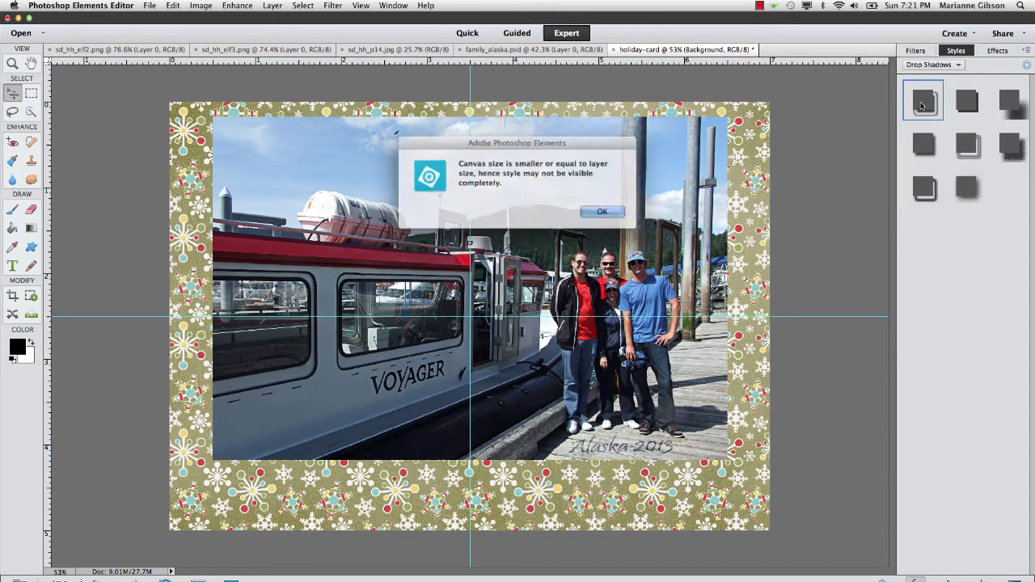
left_click(602, 216)
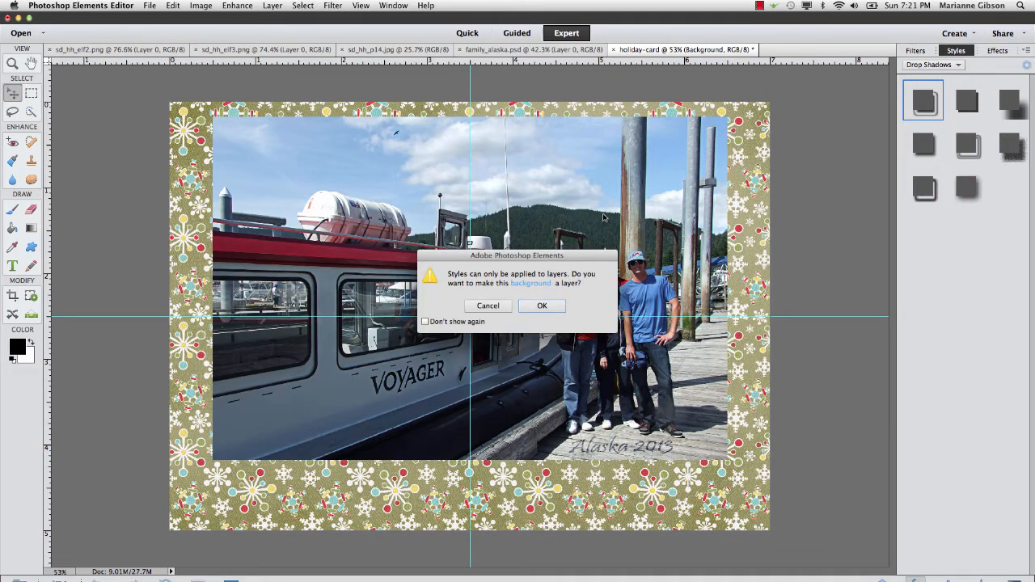
left_click(498, 307)
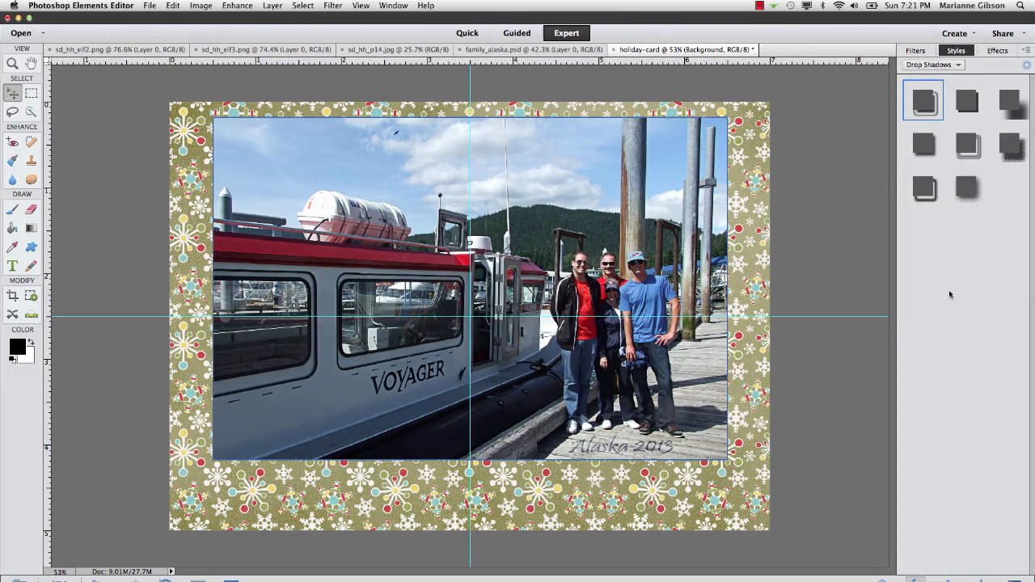
- Select the family_alaska layer and return to the Drop Shadows layer styles
left_click(884, 580)
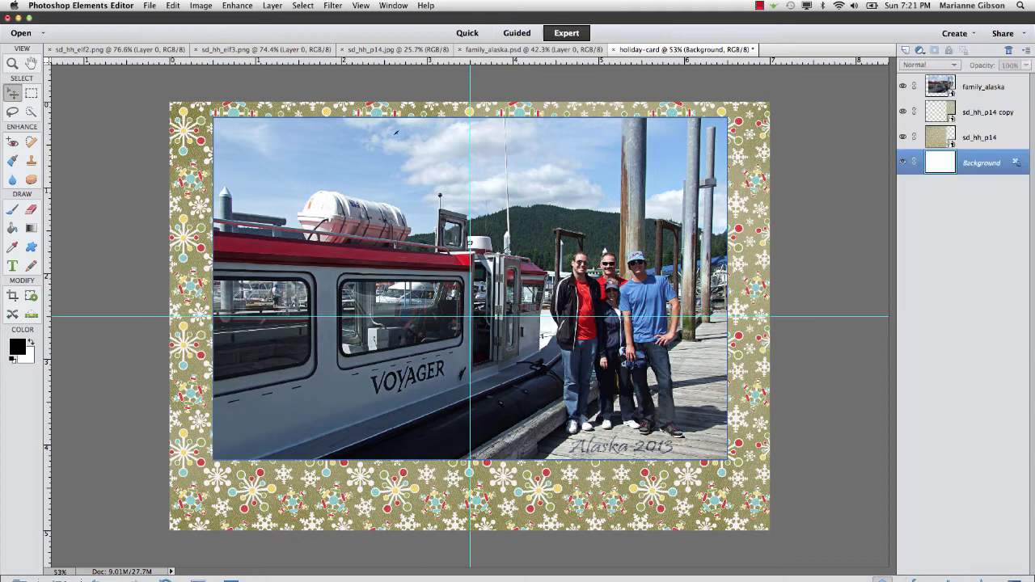
left_click(980, 87)
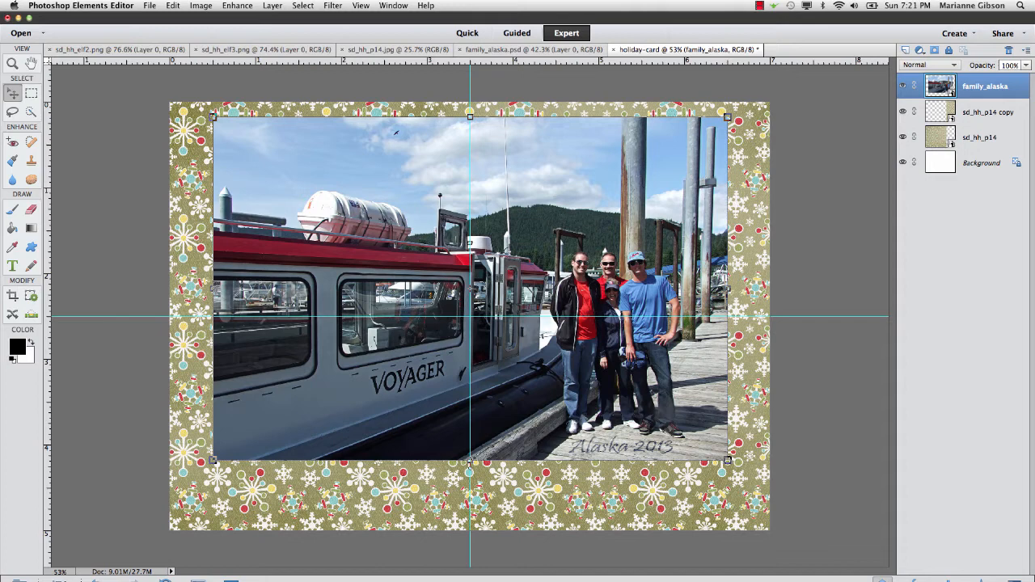
left_click(916, 579)
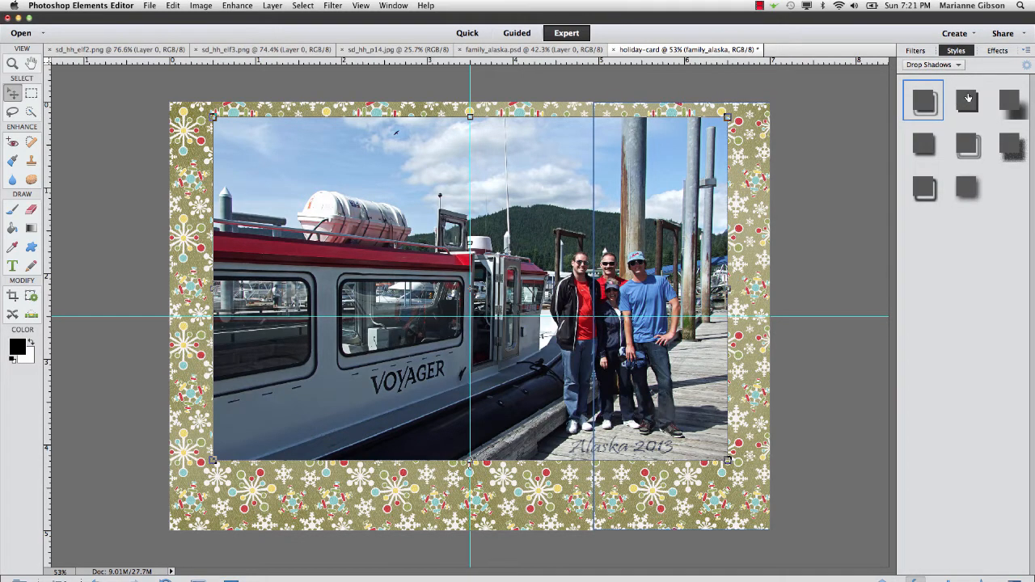
- Try each drop shadow style on the family photo, finishing with the soft-edged shadow at the end of the set
left_click(931, 108)
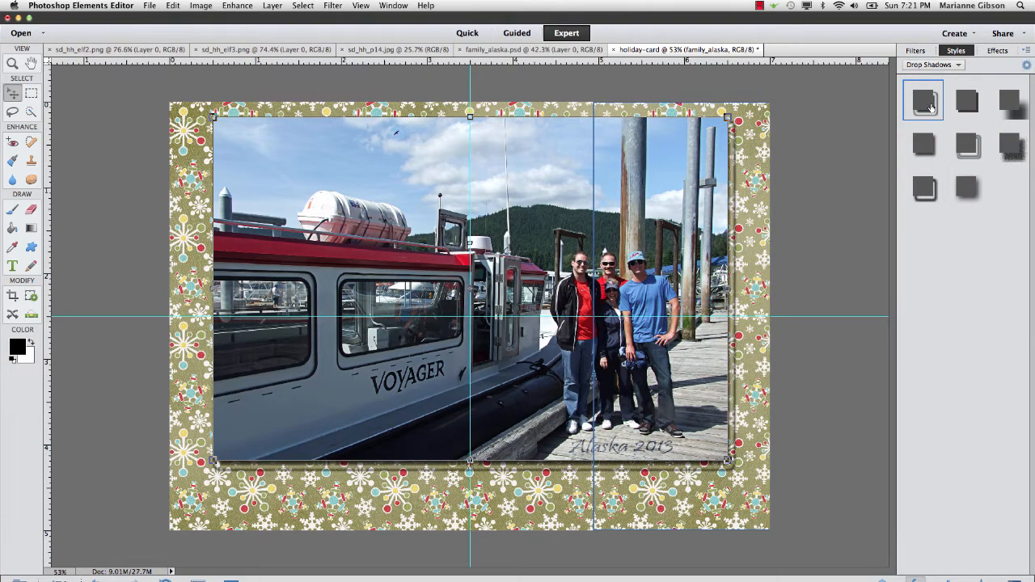
left_click(968, 110)
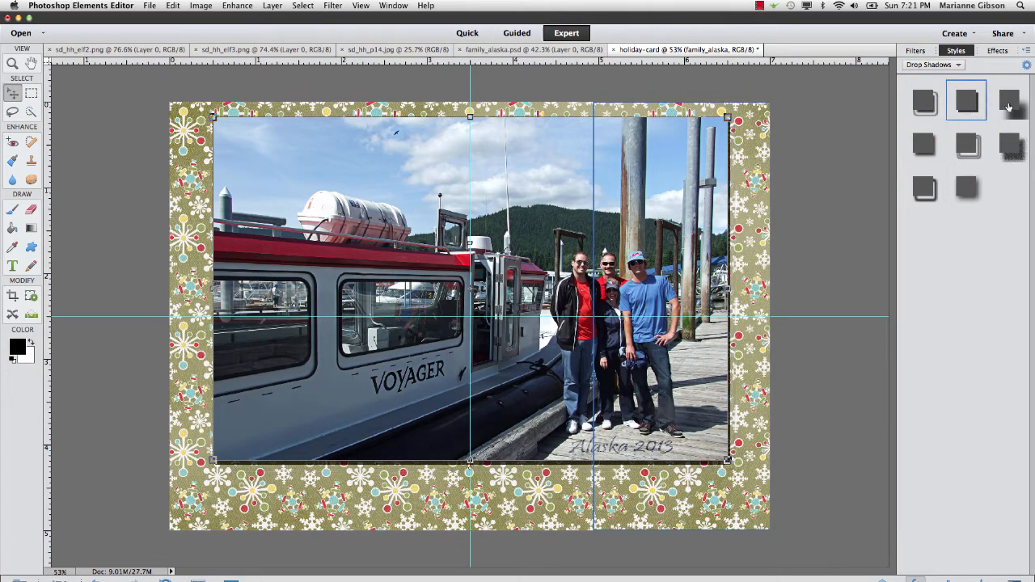
left_click(1009, 106)
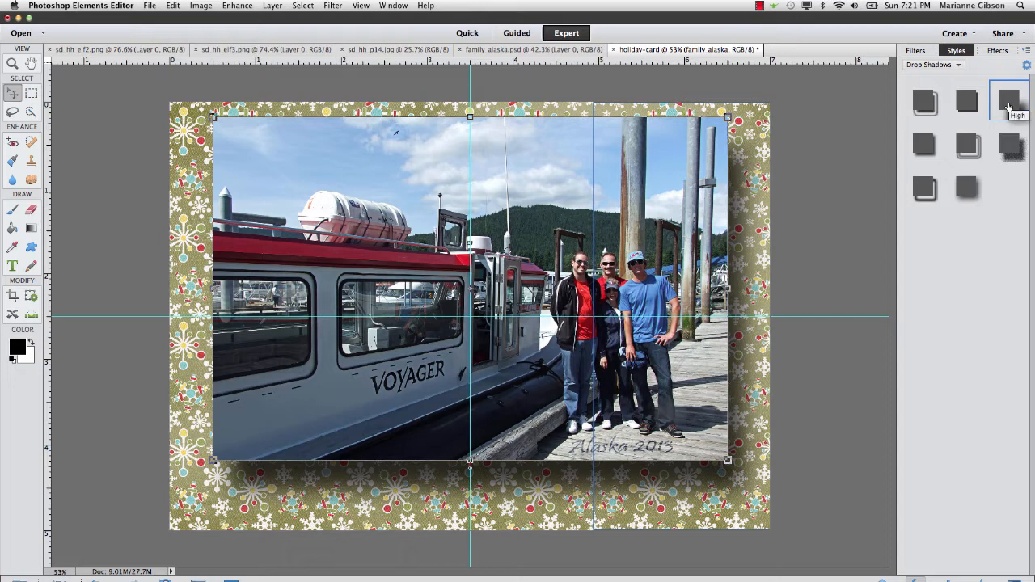
left_click(1006, 139)
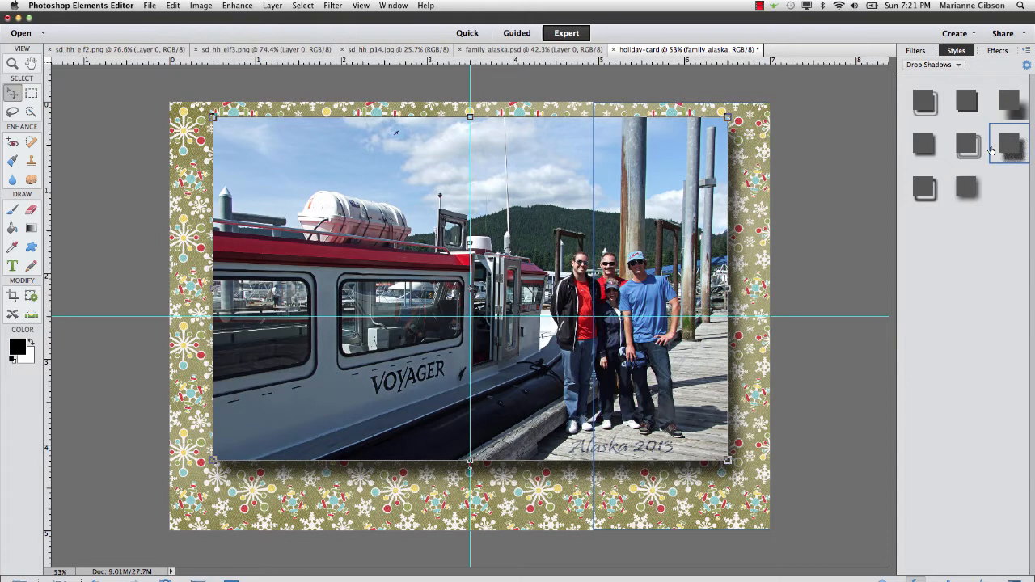
left_click(972, 152)
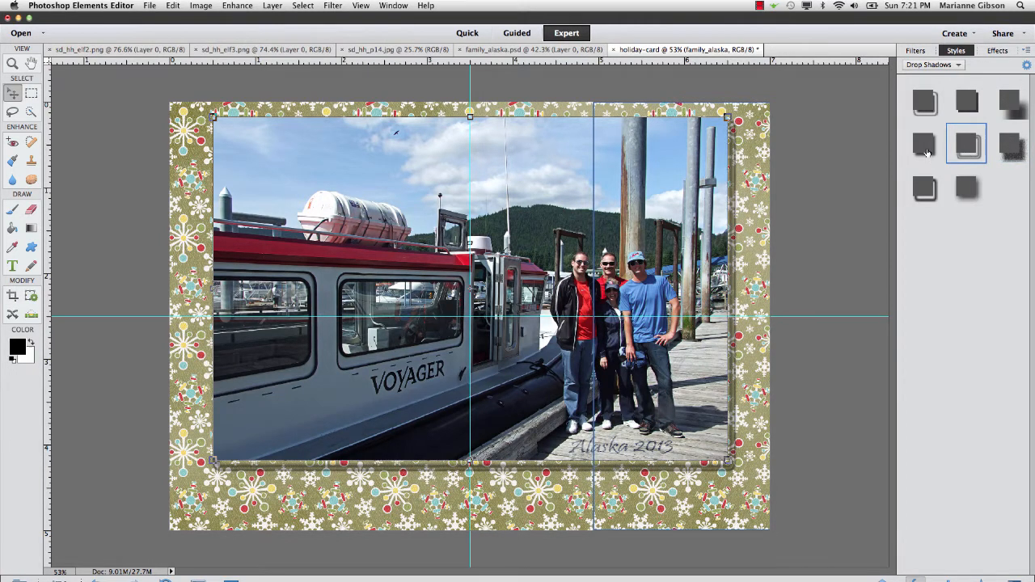
left_click(927, 153)
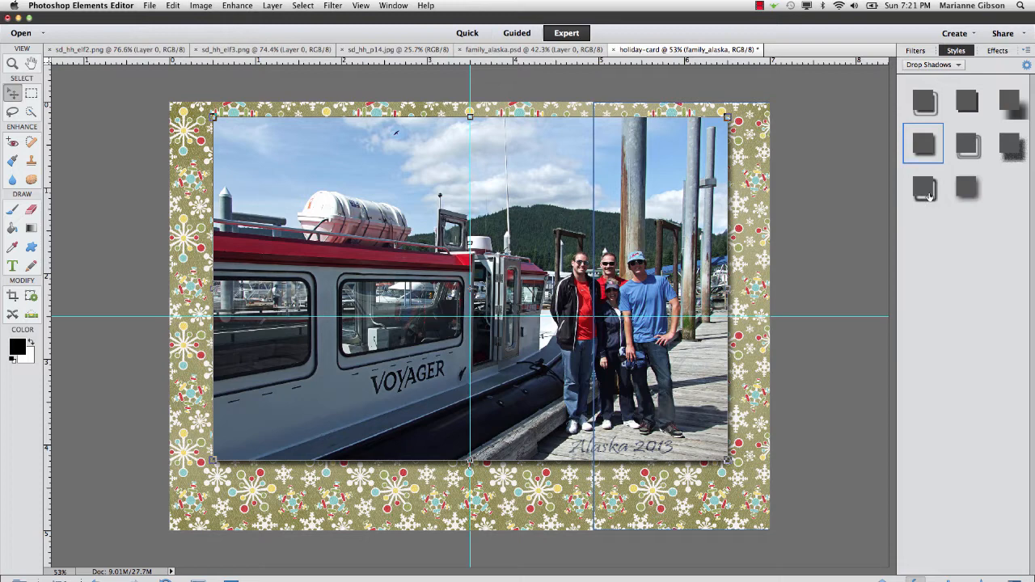
left_click(929, 196)
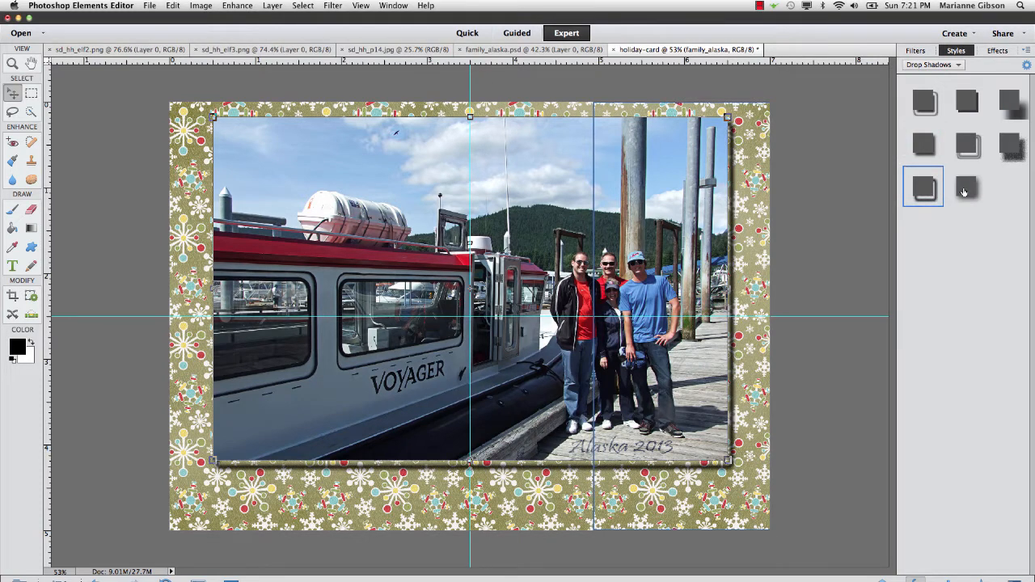
left_click(963, 192)
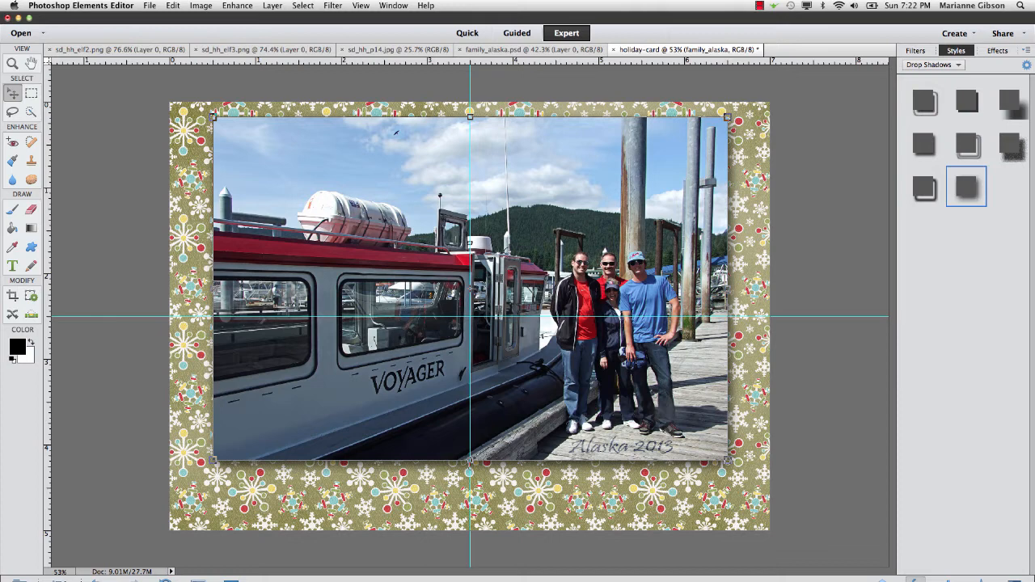
- In the family_alaska layer's style settings, try shadow colors sampled from the photo and apply dark navy #121925 from the jeans
left_click(883, 580)
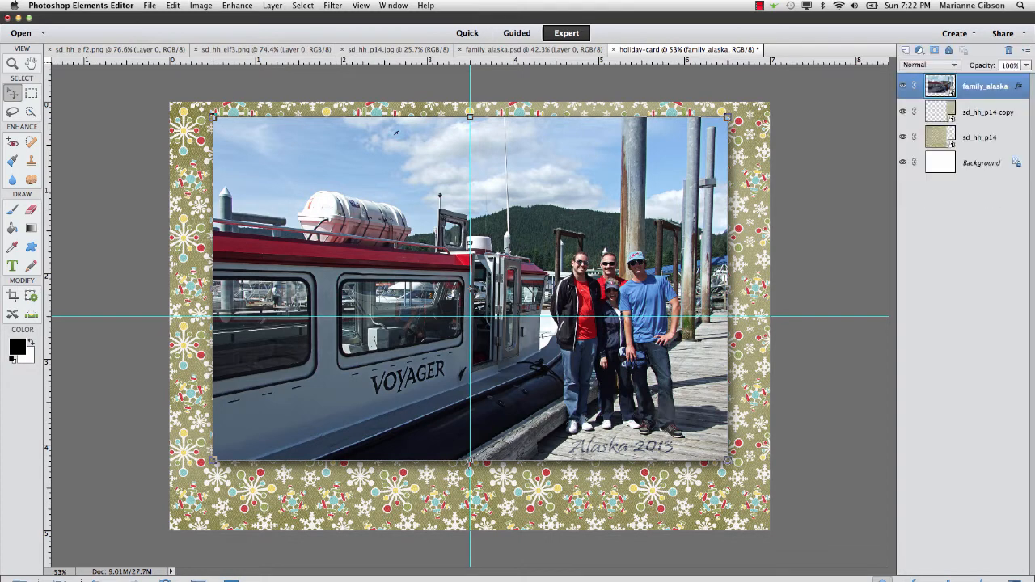
double_click(1019, 87)
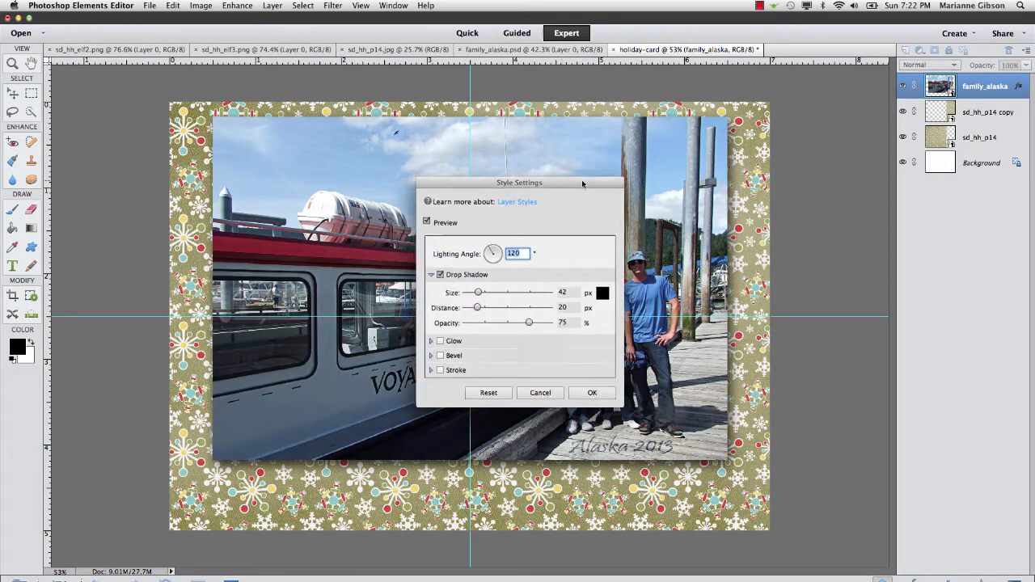
left_click_drag(582, 183, 876, 111)
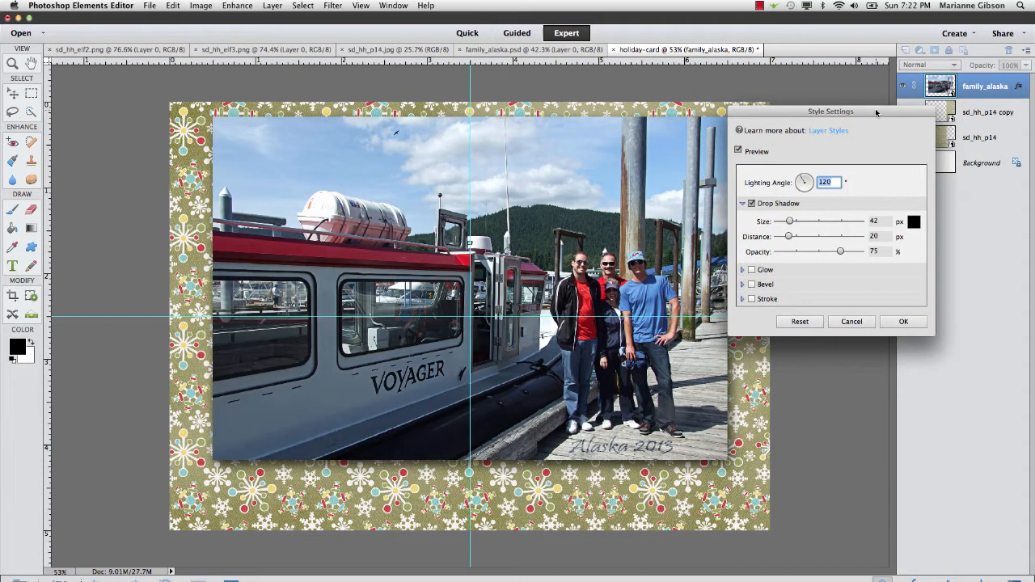
left_click(914, 223)
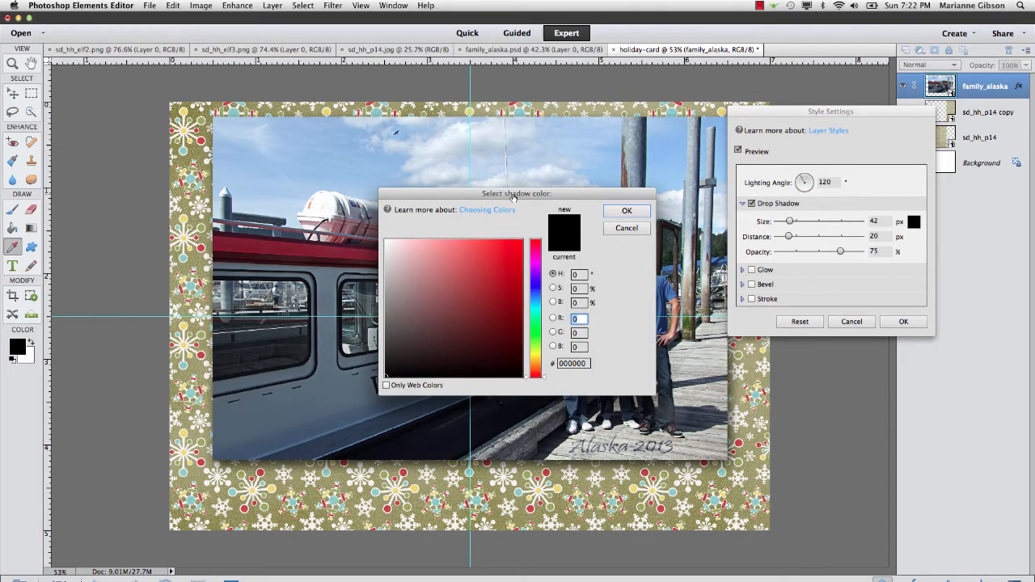
left_click_drag(512, 195, 623, 95)
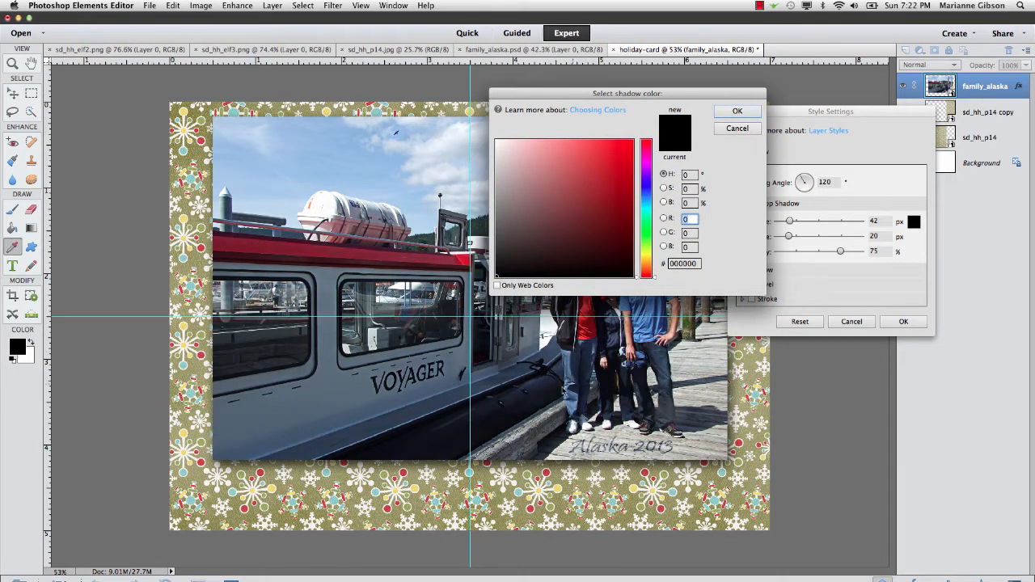
left_click(542, 398)
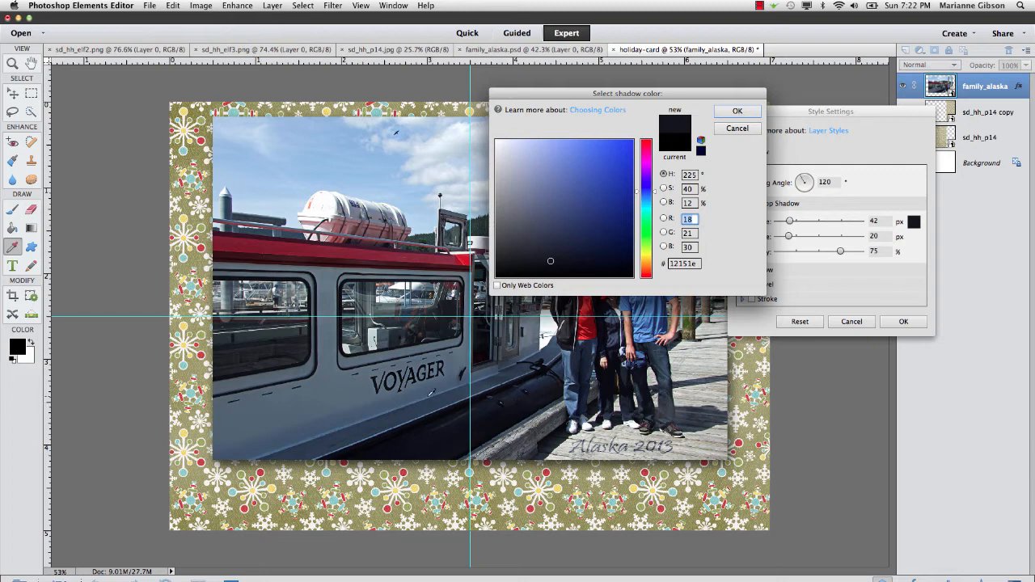
left_click(432, 400)
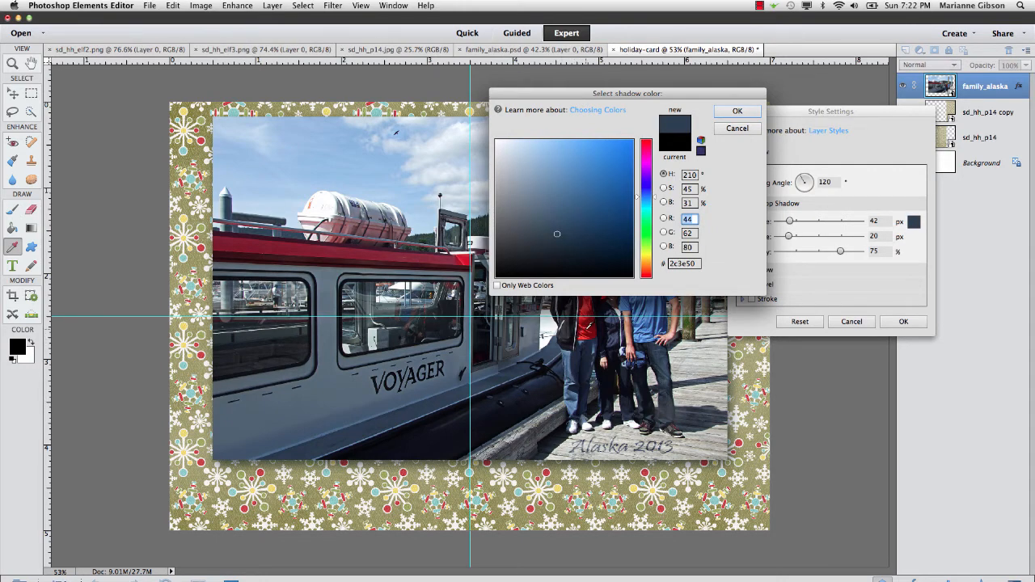
left_click(583, 332)
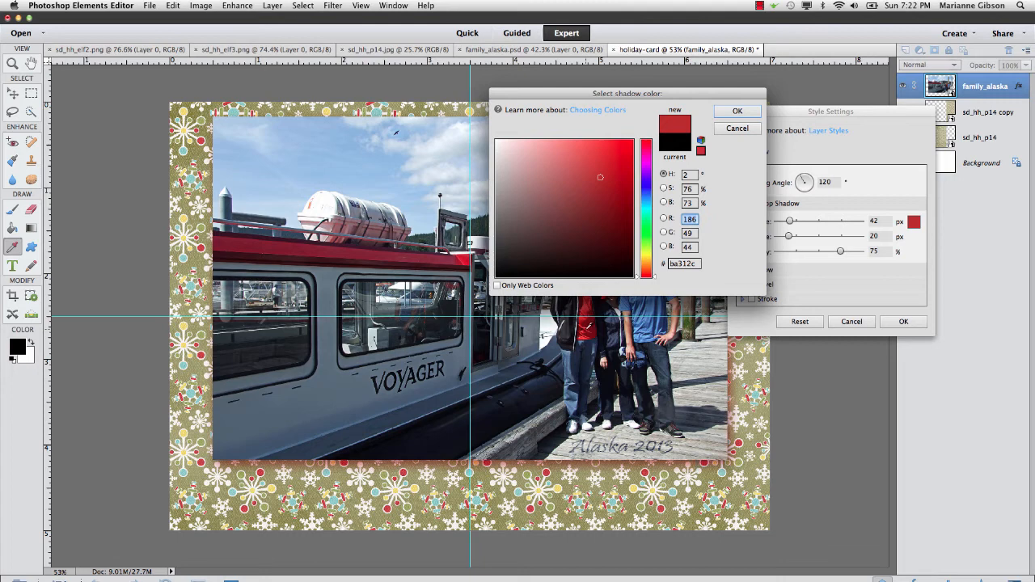
left_click(430, 261)
left_click(353, 148)
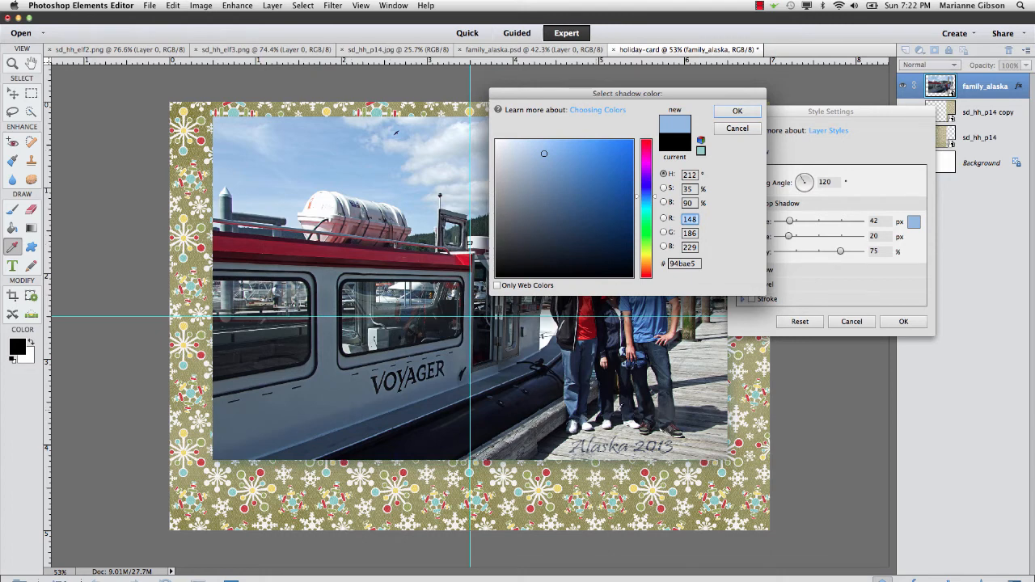
left_click(637, 404)
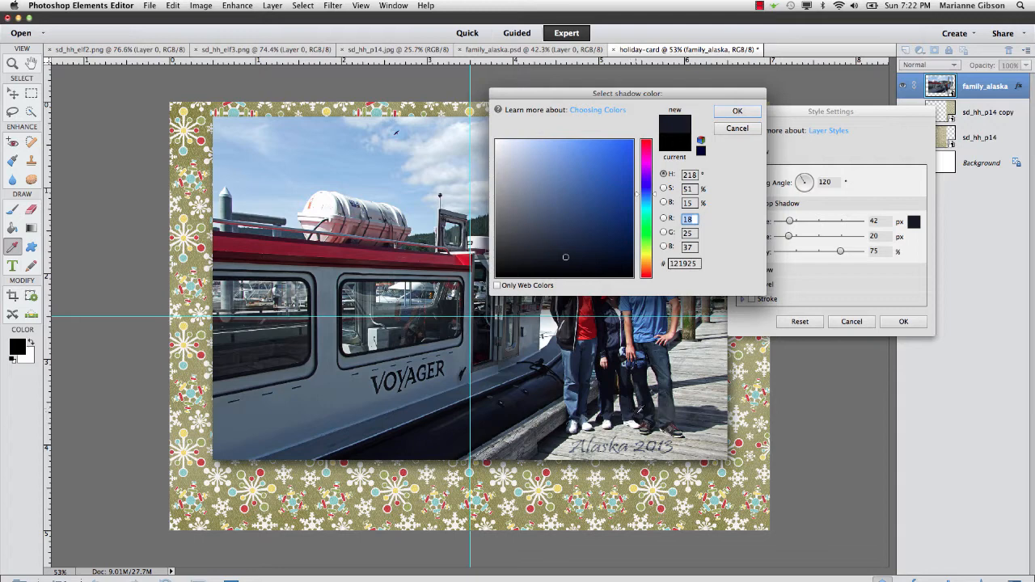
left_click(737, 111)
- Set the family photo's drop shadow distance to 46 px and opacity to 82%, and apply the style settings
left_click_drag(788, 239, 803, 241)
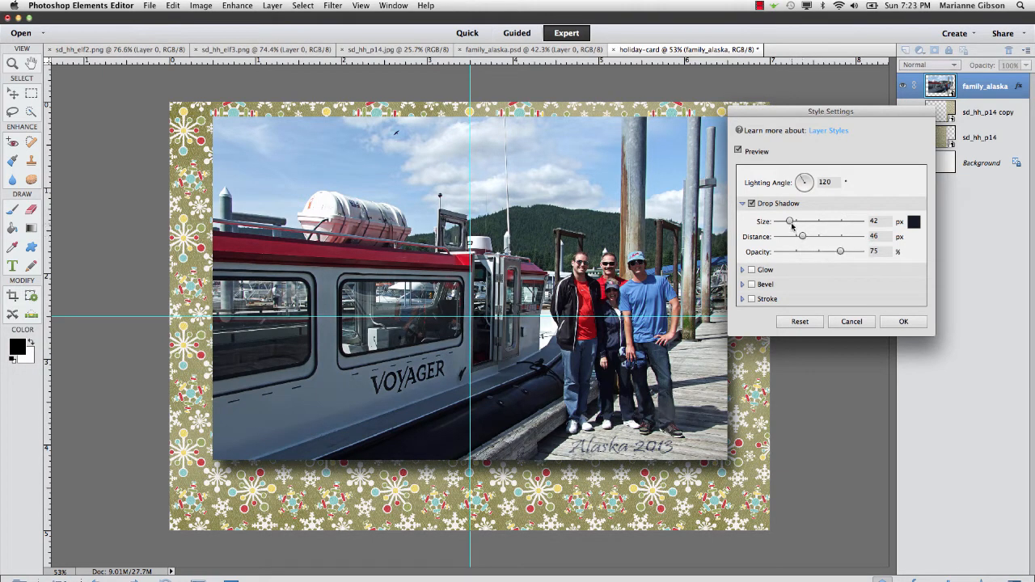
left_click_drag(840, 251, 846, 251)
left_click(903, 322)
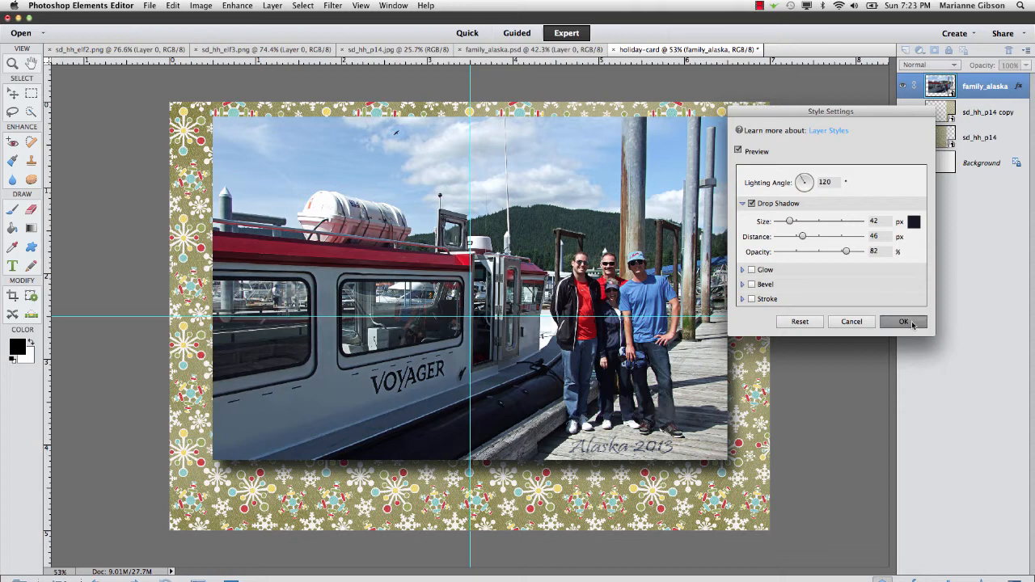
- Add a stroke to the family_alaska layer, compare black, white and red, and set its color to white (#ffffff)
double_click(1019, 85)
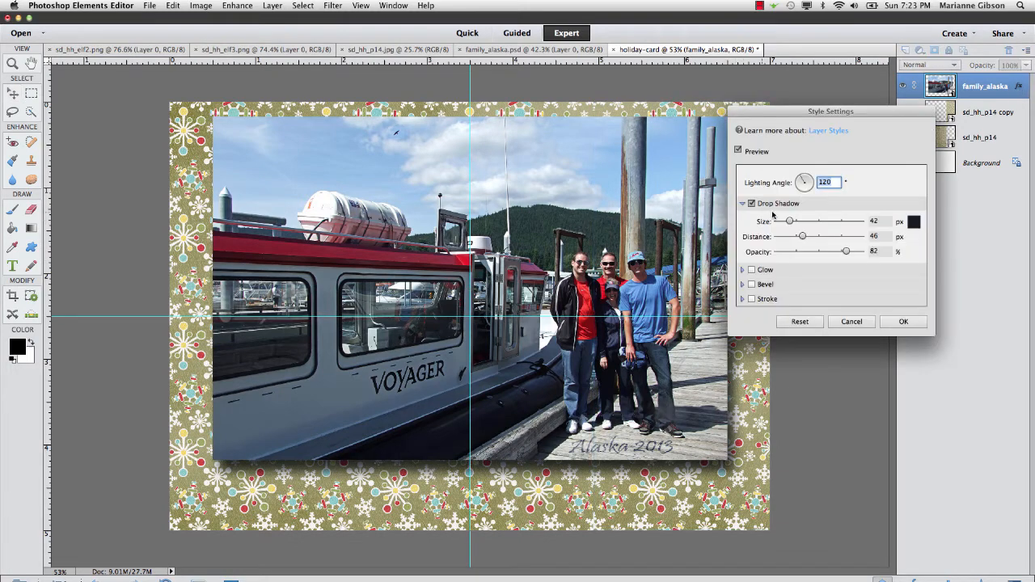
left_click(765, 300)
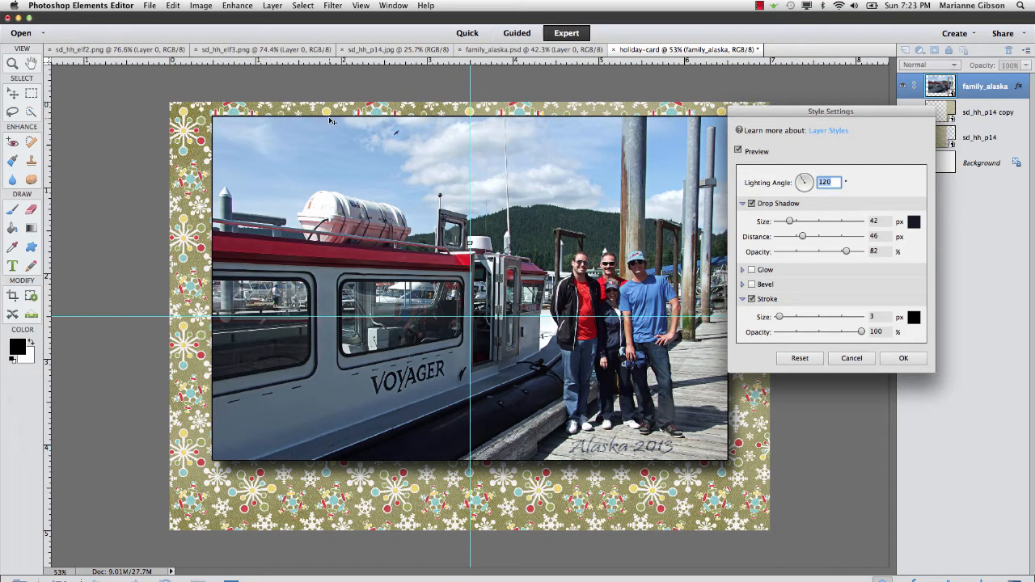
left_click(914, 318)
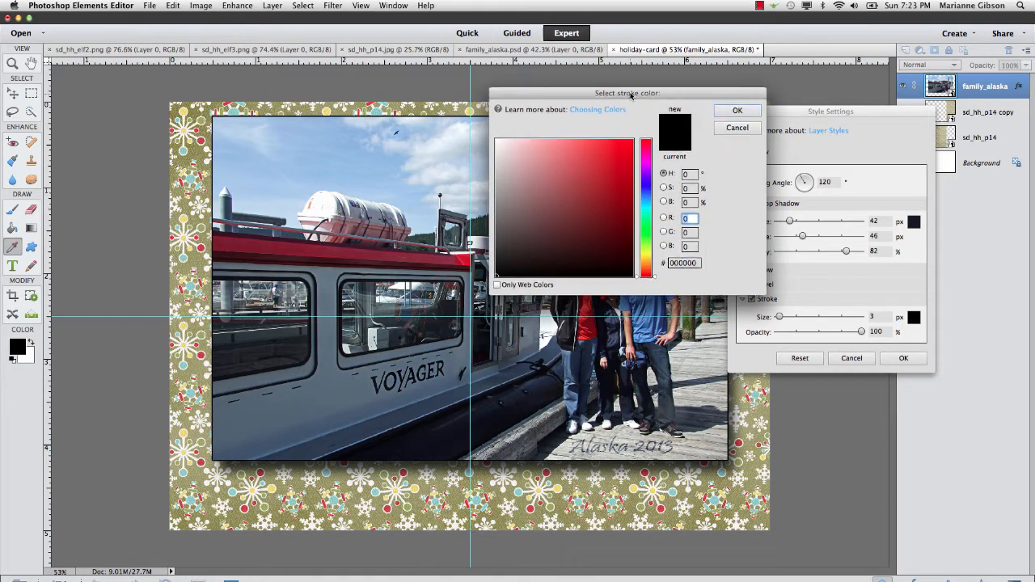
left_click_drag(632, 95, 350, 89)
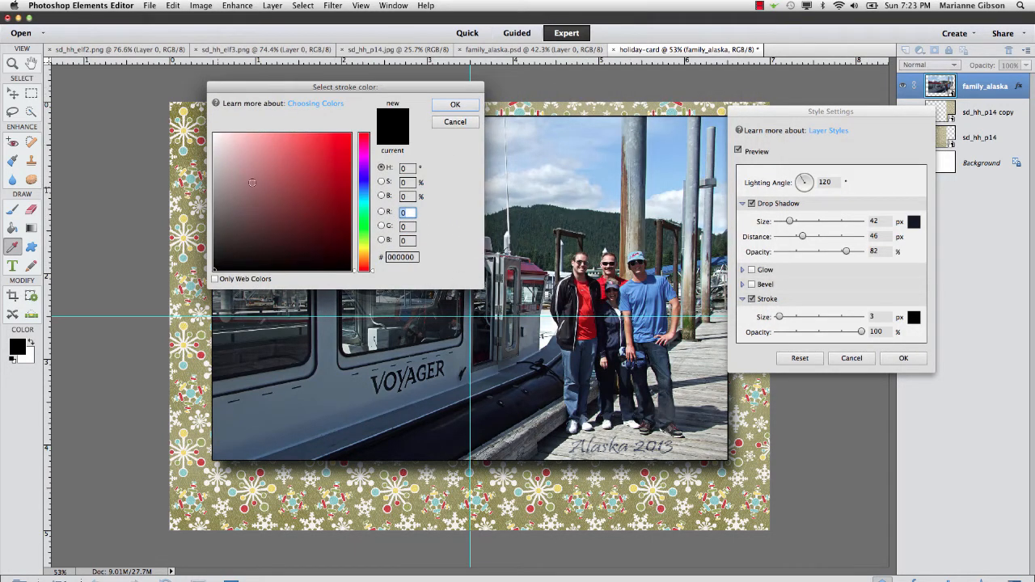
left_click_drag(288, 203, 143, 78)
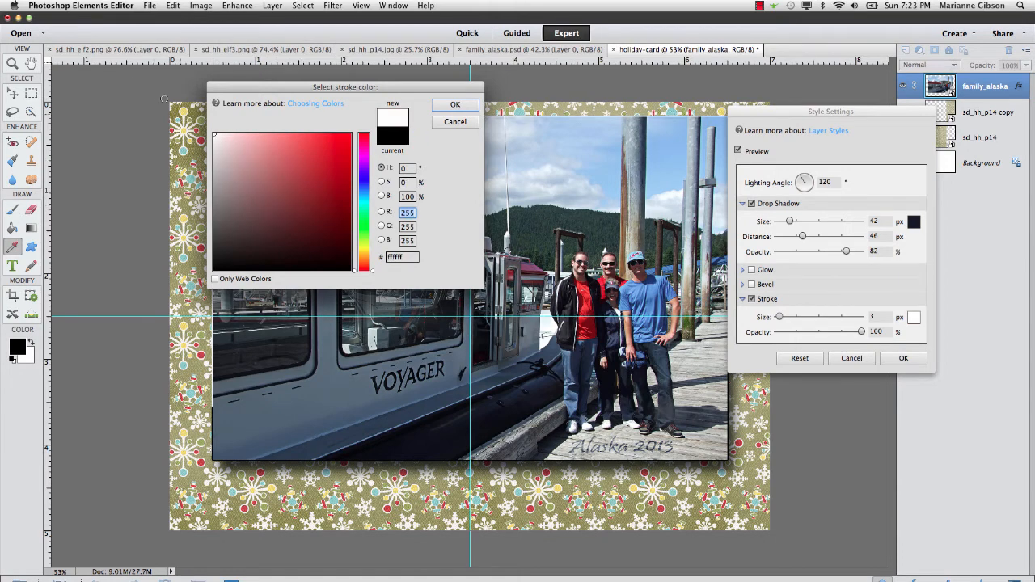
left_click_drag(302, 170, 214, 271)
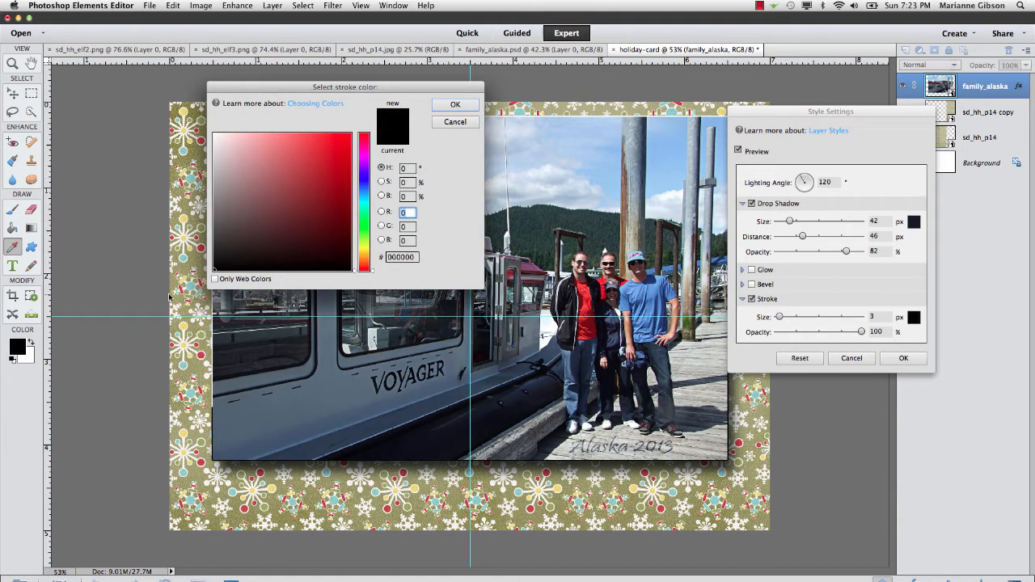
left_click_drag(298, 237, 198, 116)
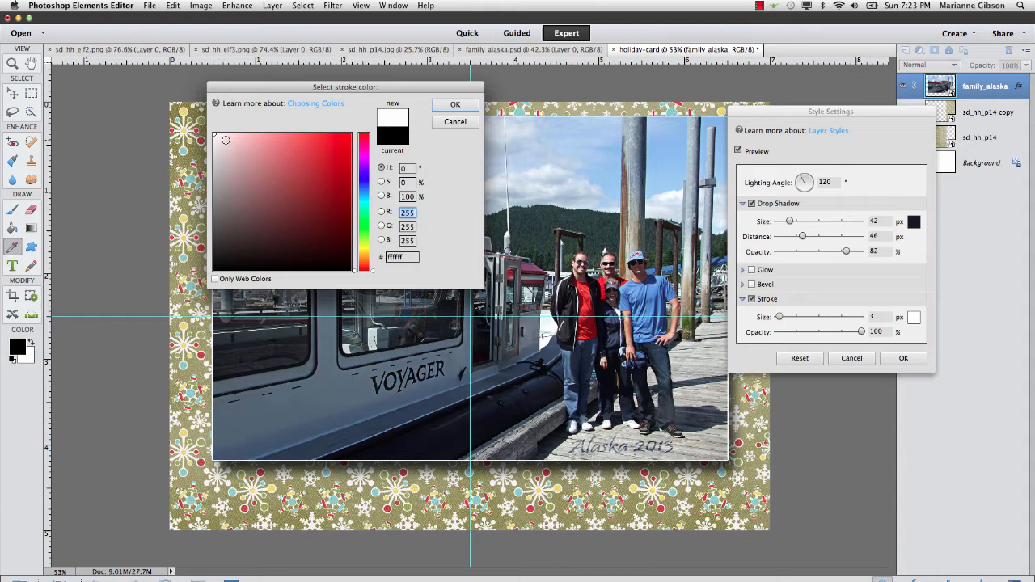
left_click_drag(297, 178, 368, 121)
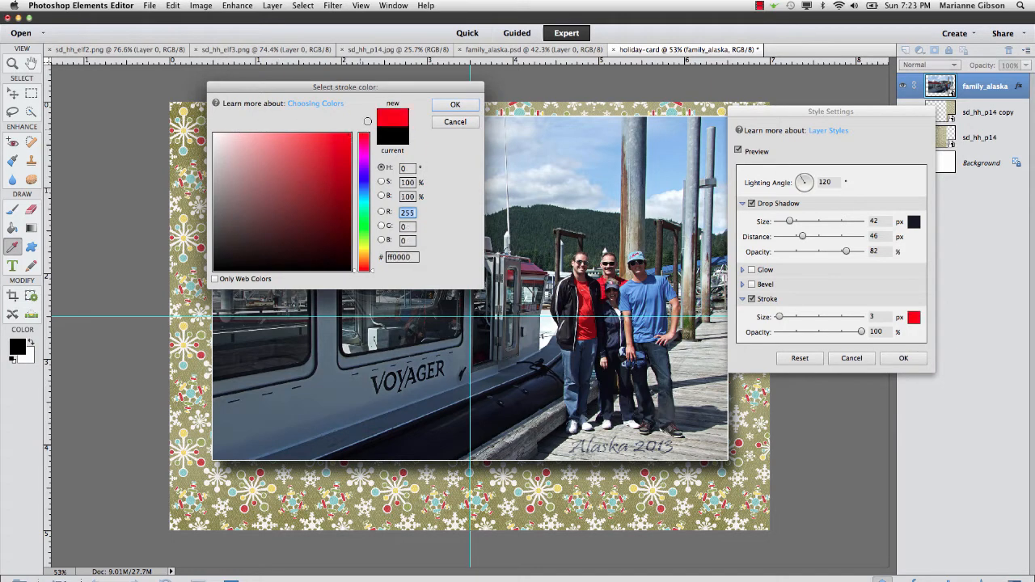
left_click_drag(295, 202, 216, 124)
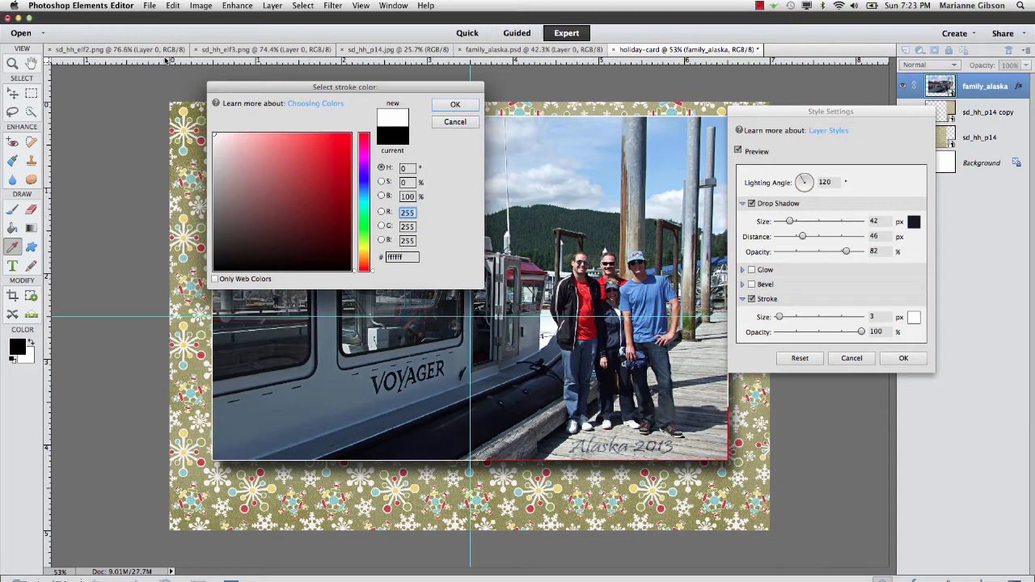
left_click(453, 106)
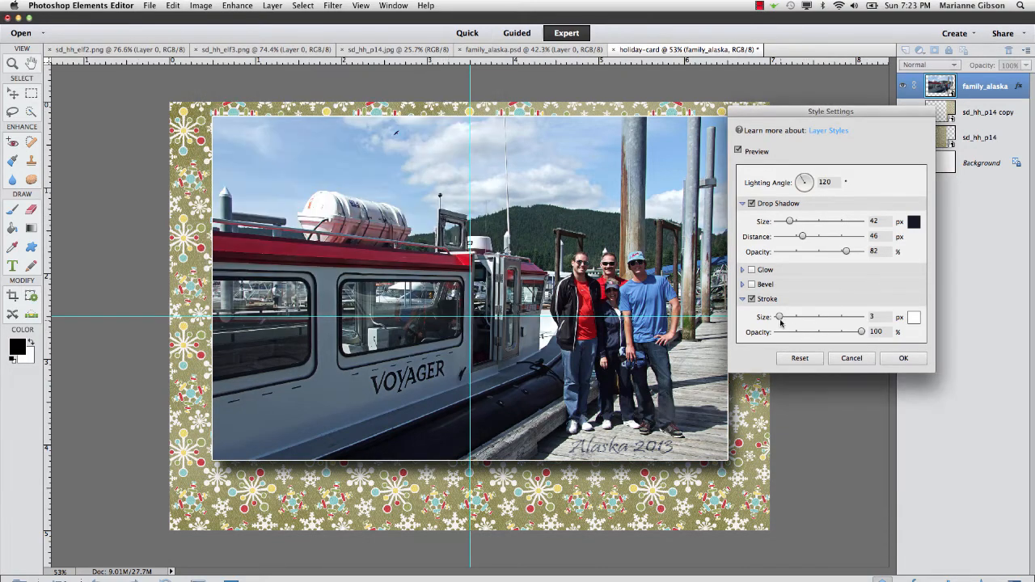
- Set the family photo's stroke size to 10 px
left_click_drag(780, 320, 782, 320)
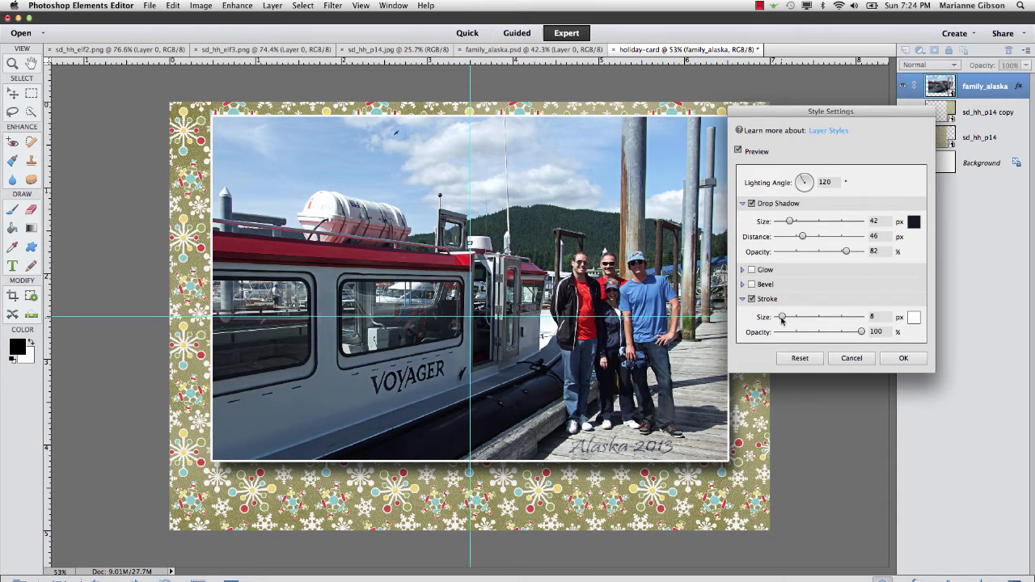
left_click(878, 317)
type("10")
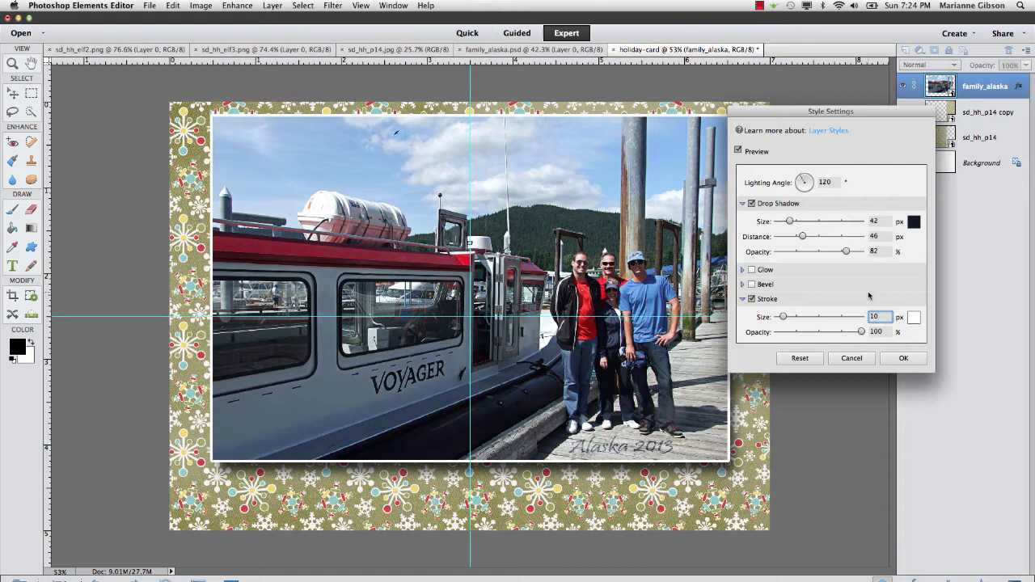
- Apply the family photo's style settings, compare it with and without the stroke effect, and remove the stroke from the family_alaska layer style
left_click(906, 361)
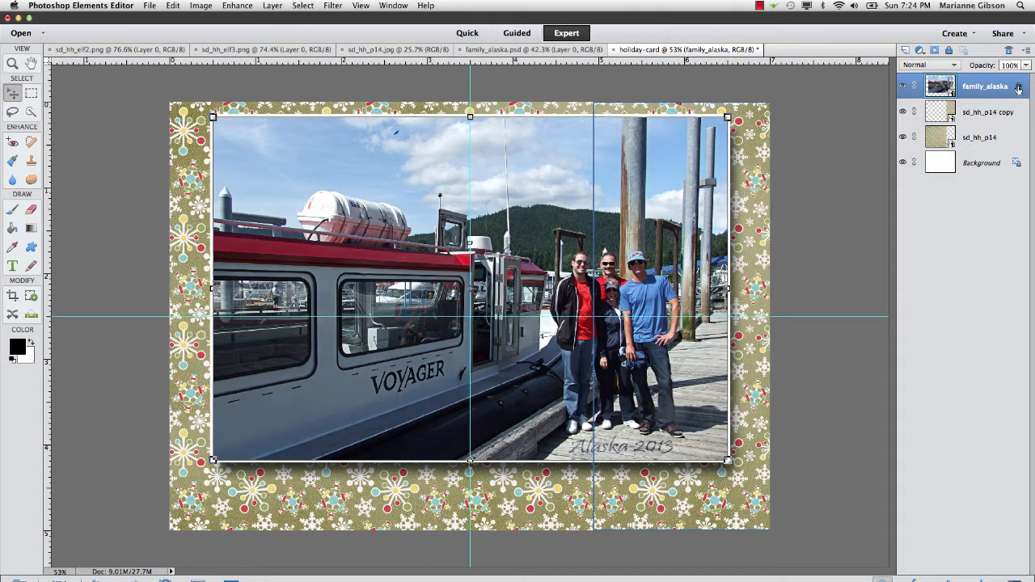
double_click(1019, 87)
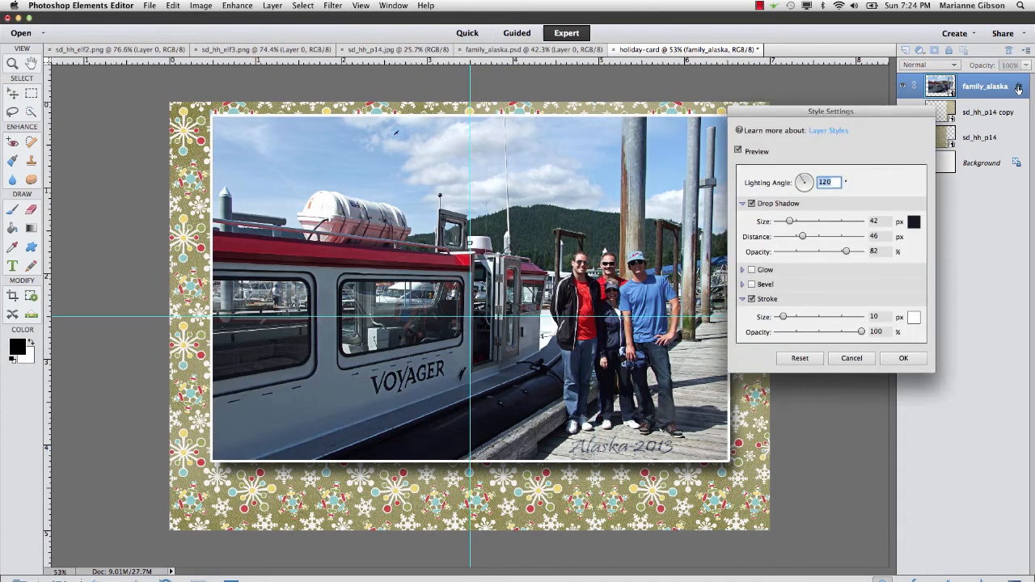
left_click(753, 299)
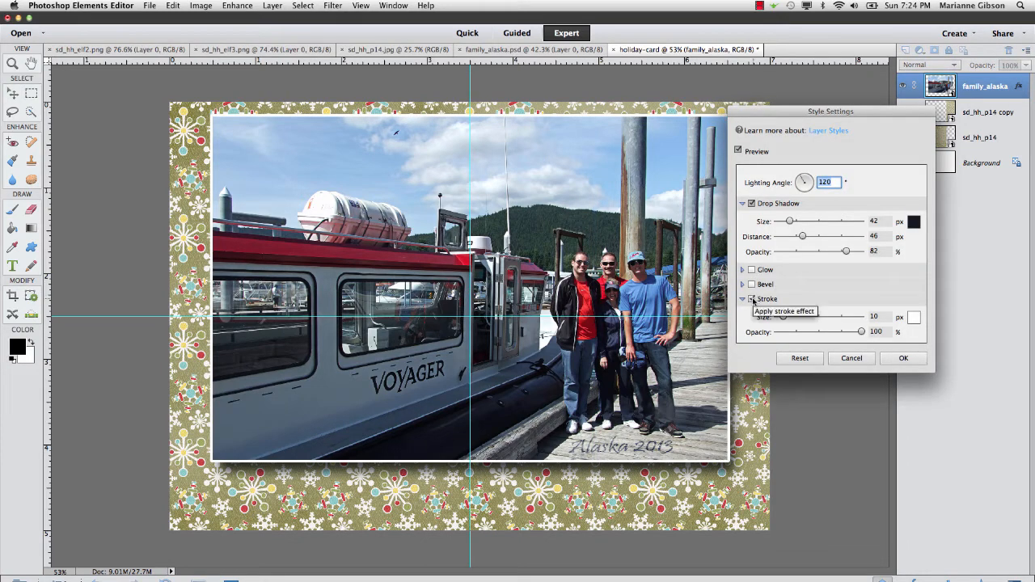
left_click(753, 300)
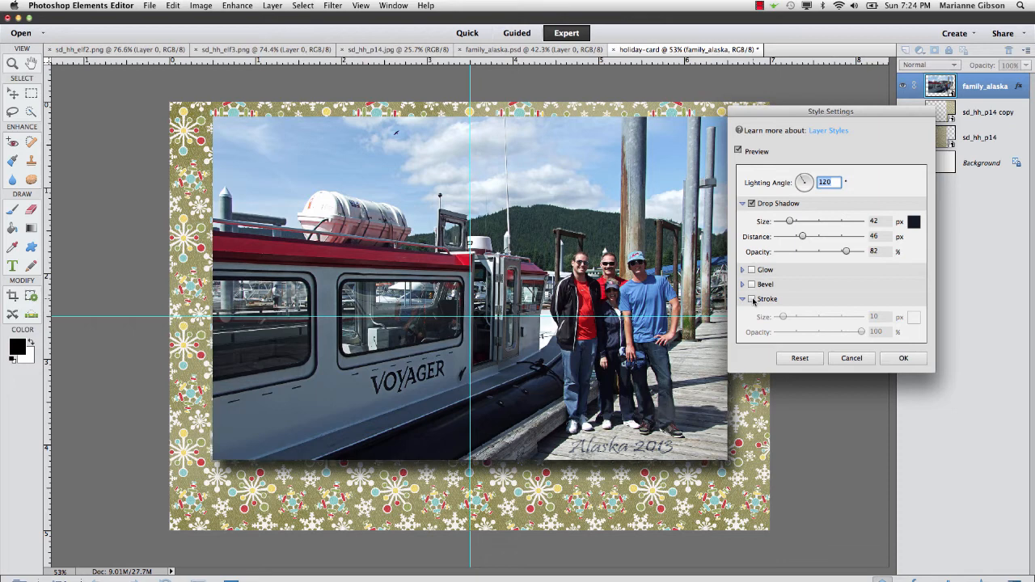
left_click(753, 299)
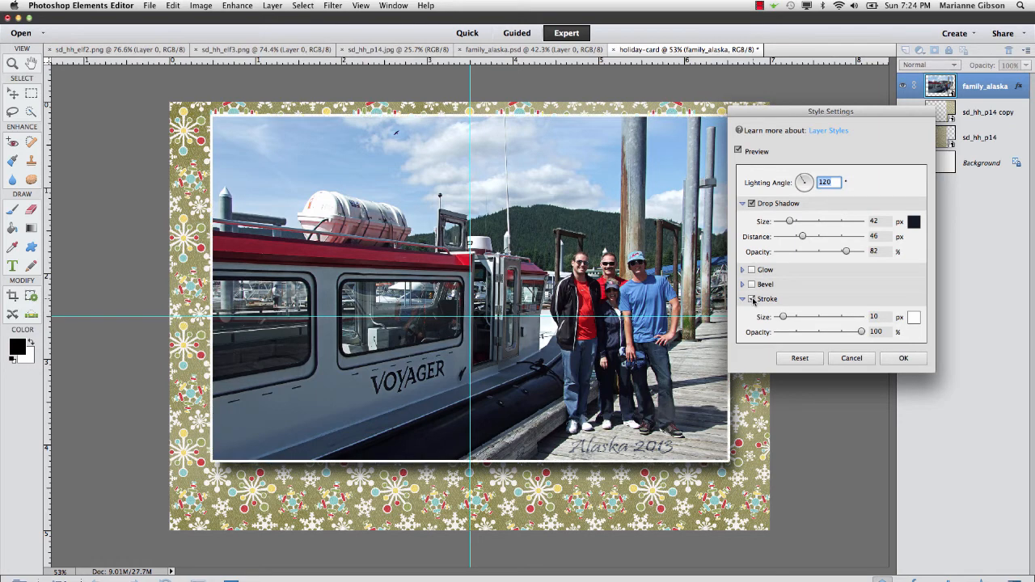
left_click(753, 299)
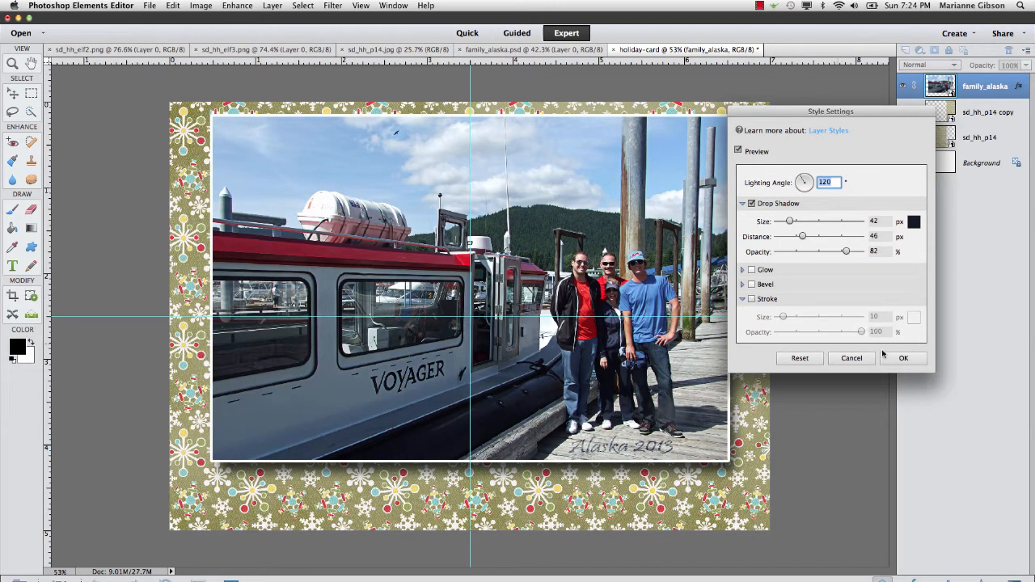
left_click(903, 358)
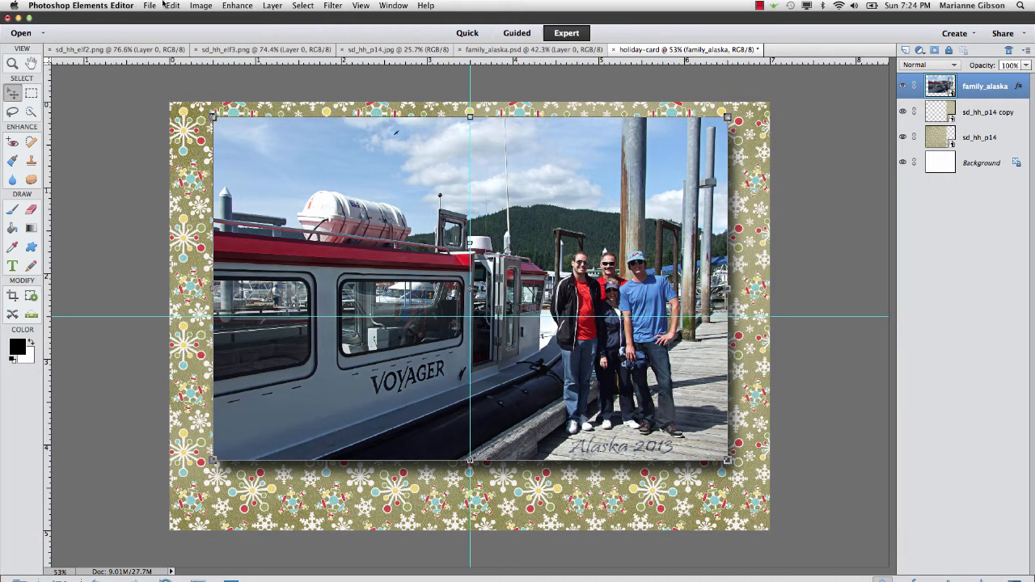
- Enlarge the layer thumbnails to Large Thumbnails and simplify the family_alaska layer
left_click(200, 6)
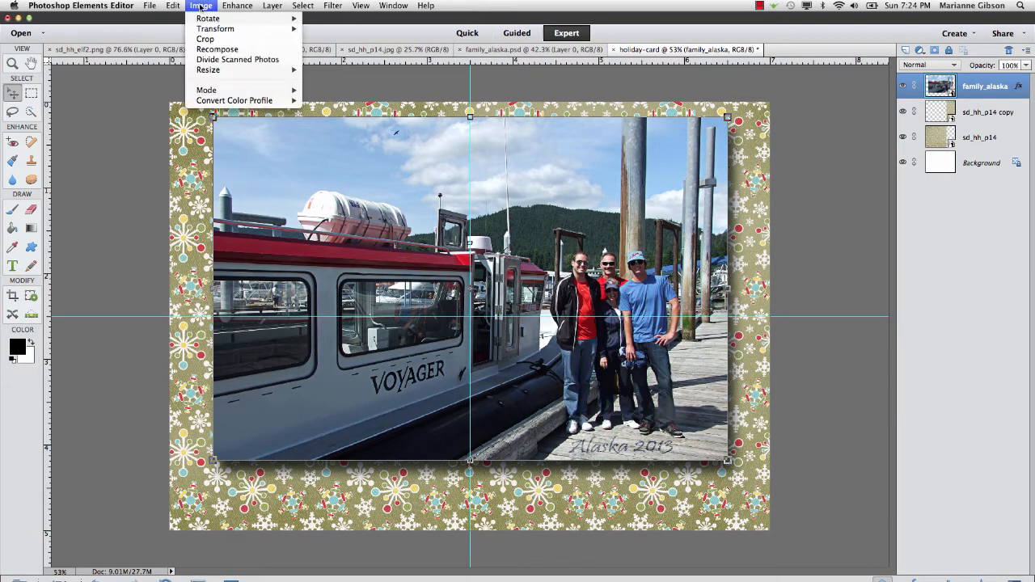
left_click(168, 10)
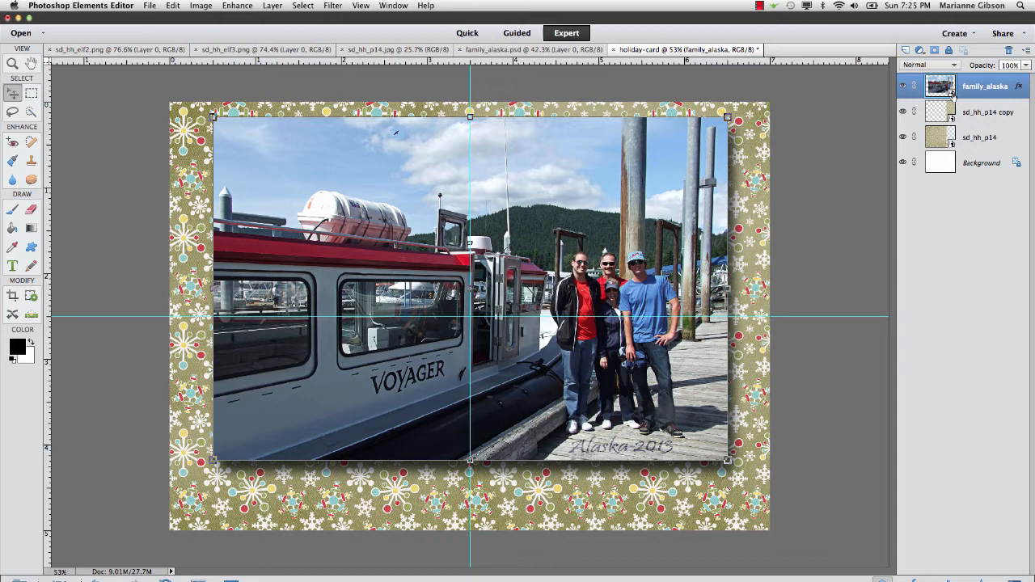
right_click(970, 248)
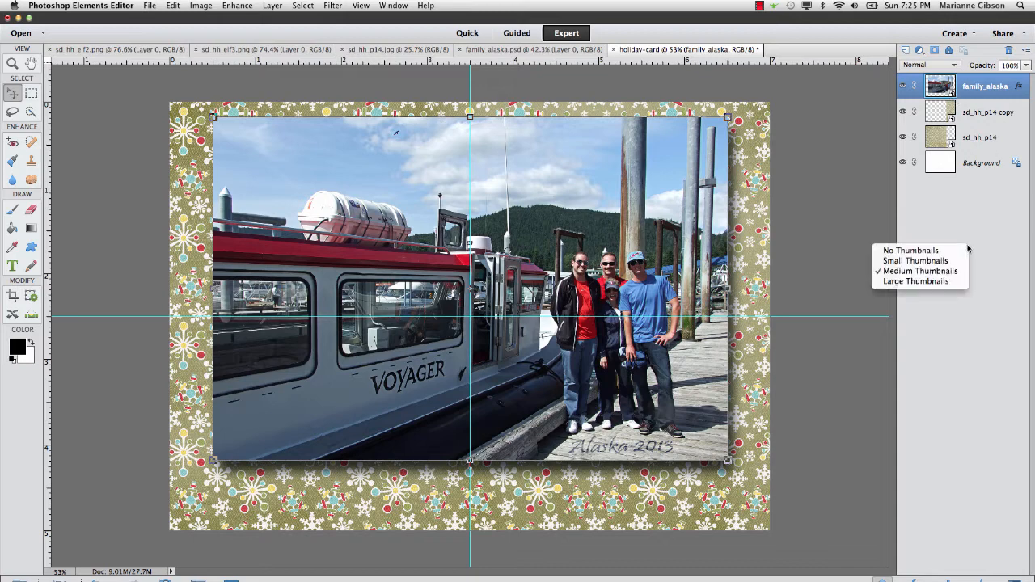
left_click(938, 282)
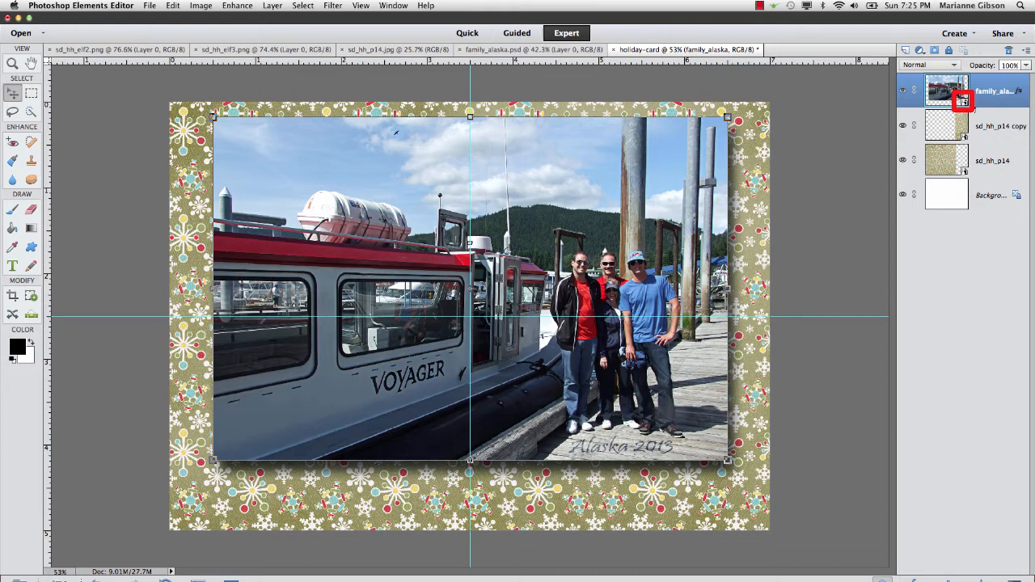
right_click(981, 99)
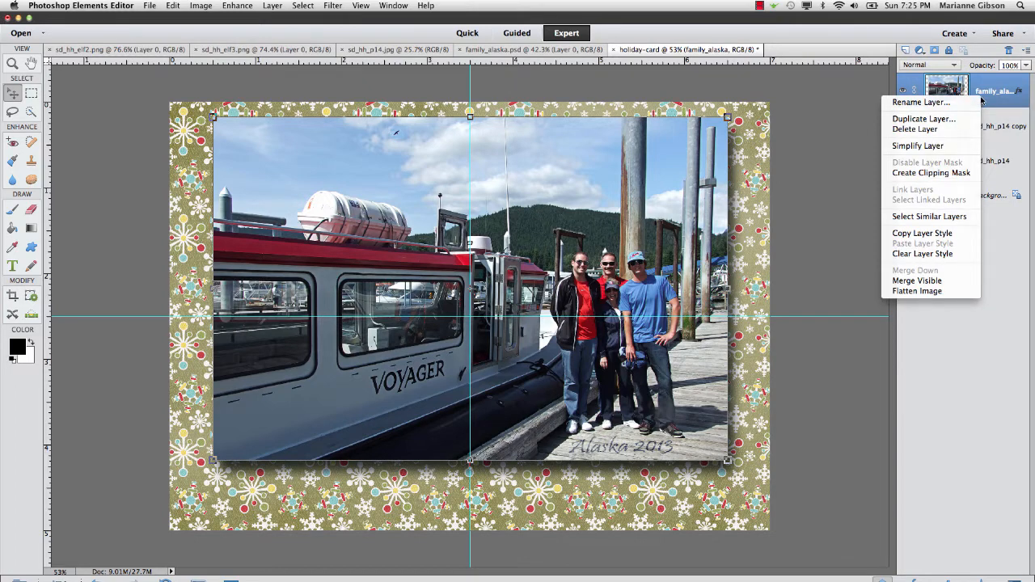
left_click(963, 148)
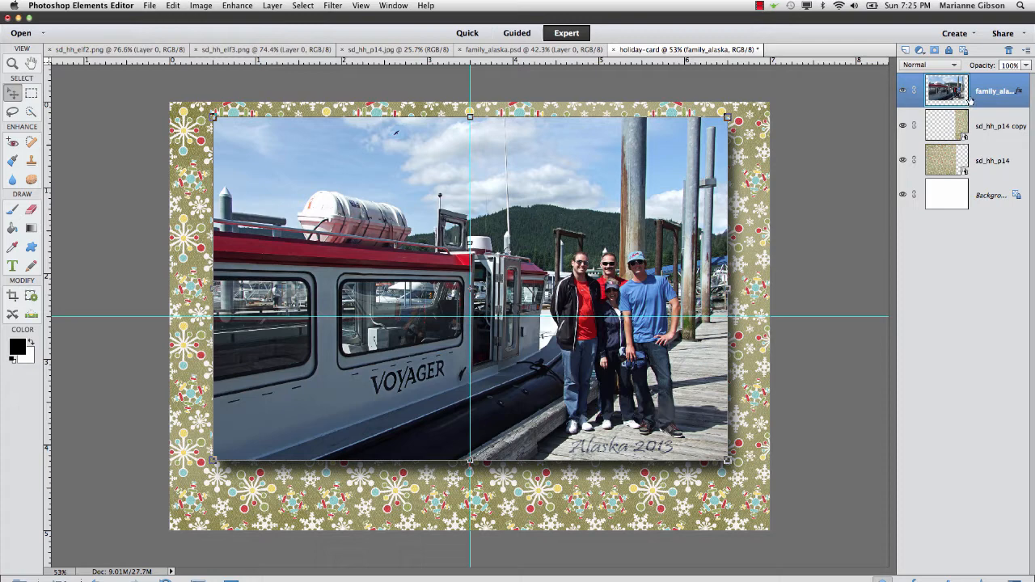
- Start a Stroke (Outline) Selection on the family_alaska layer with a width of 10 px and white (#ffffff) as its color
left_click(197, 6)
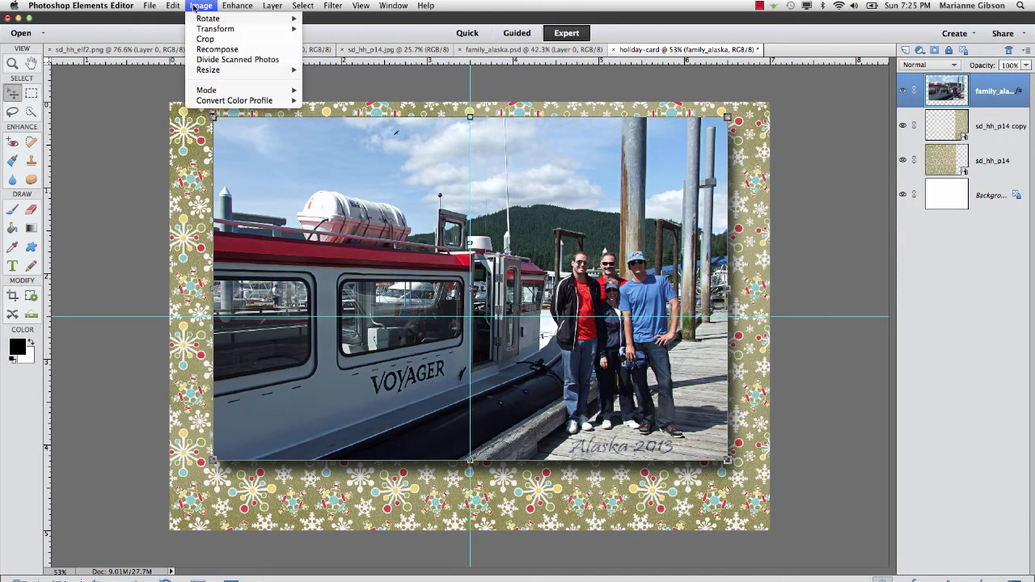
mouse_move(175, 6)
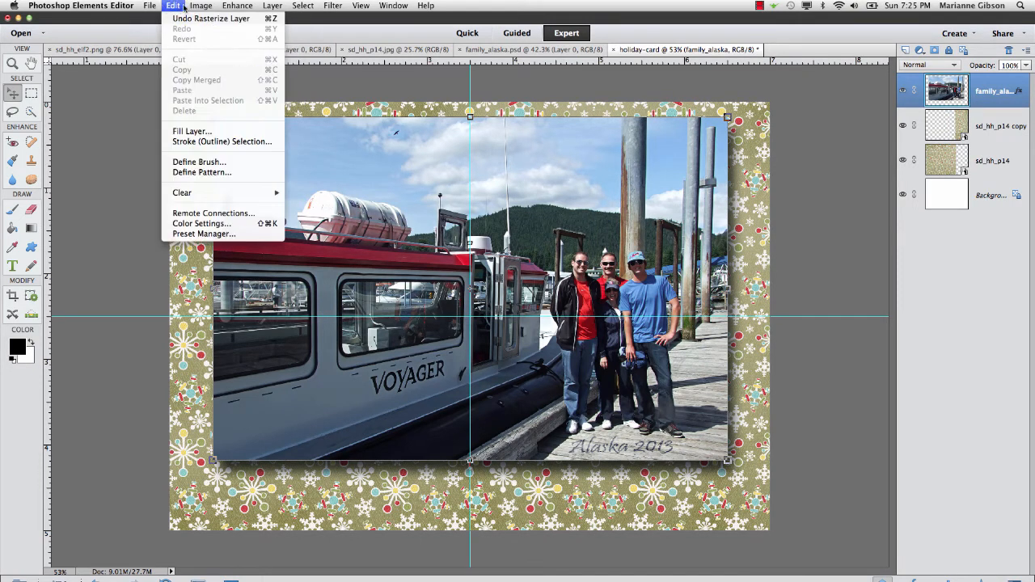
left_click(238, 143)
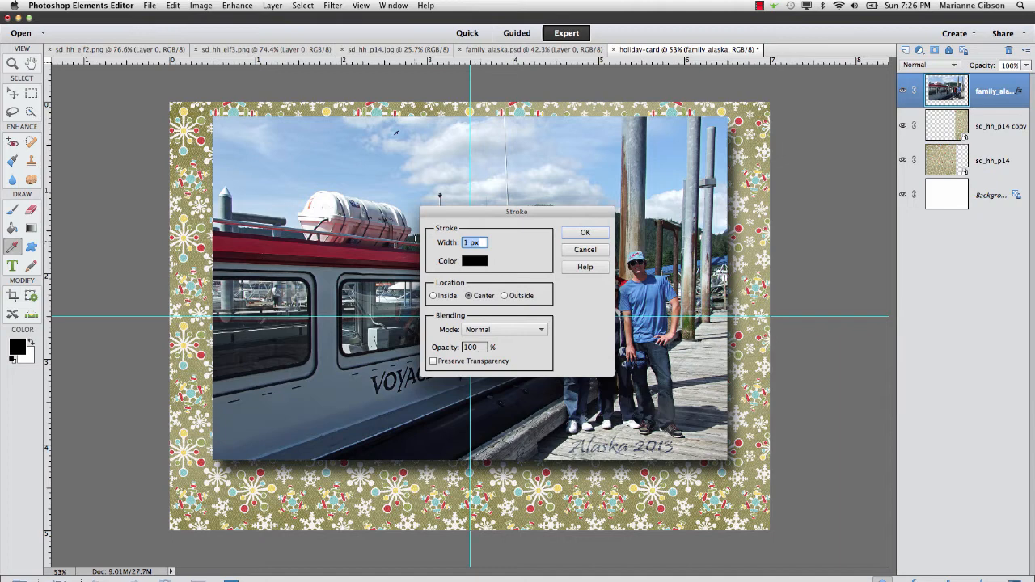
type("10")
left_click(473, 259)
left_click(277, 177)
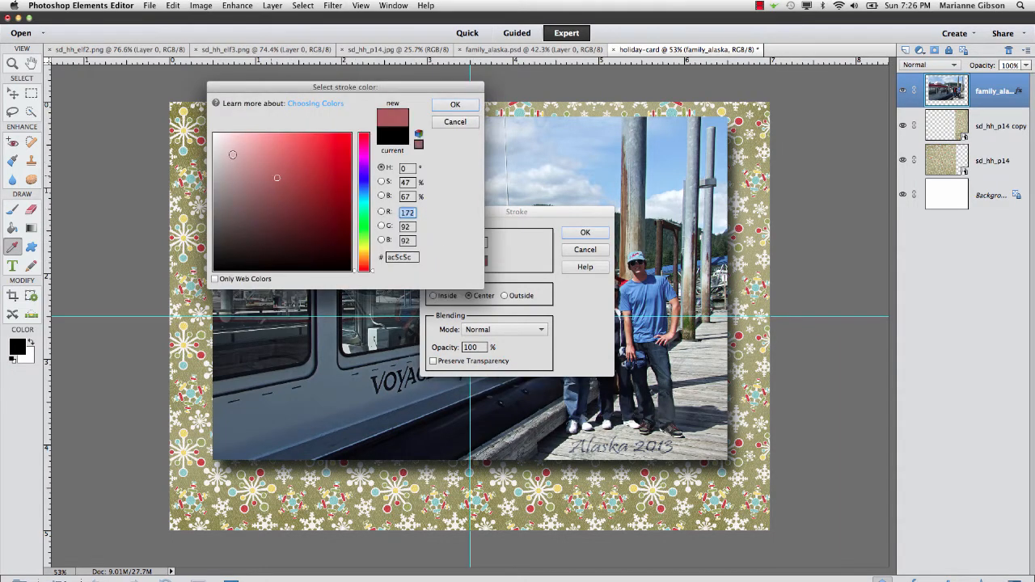
left_click_drag(232, 154, 214, 133)
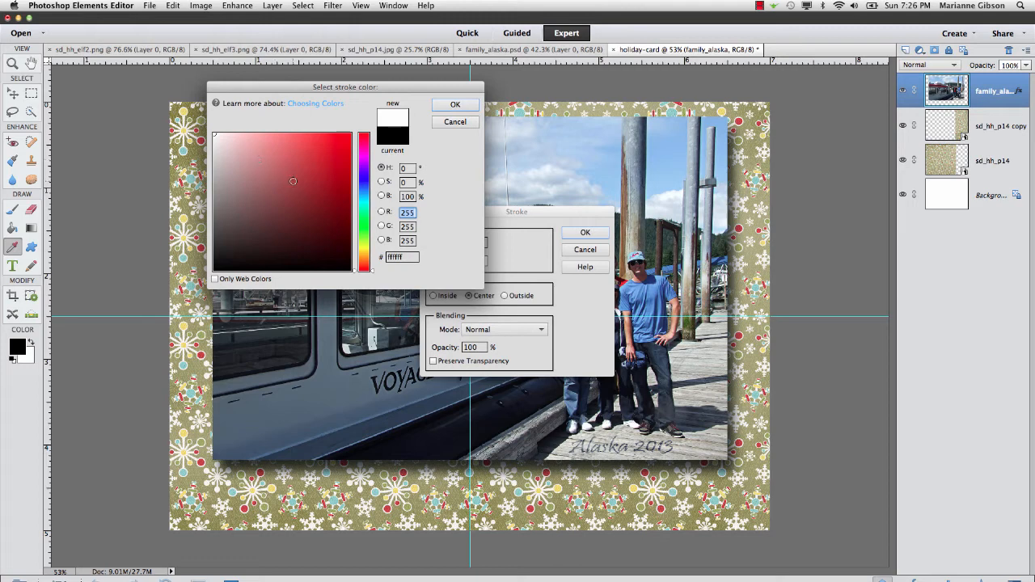
left_click(456, 106)
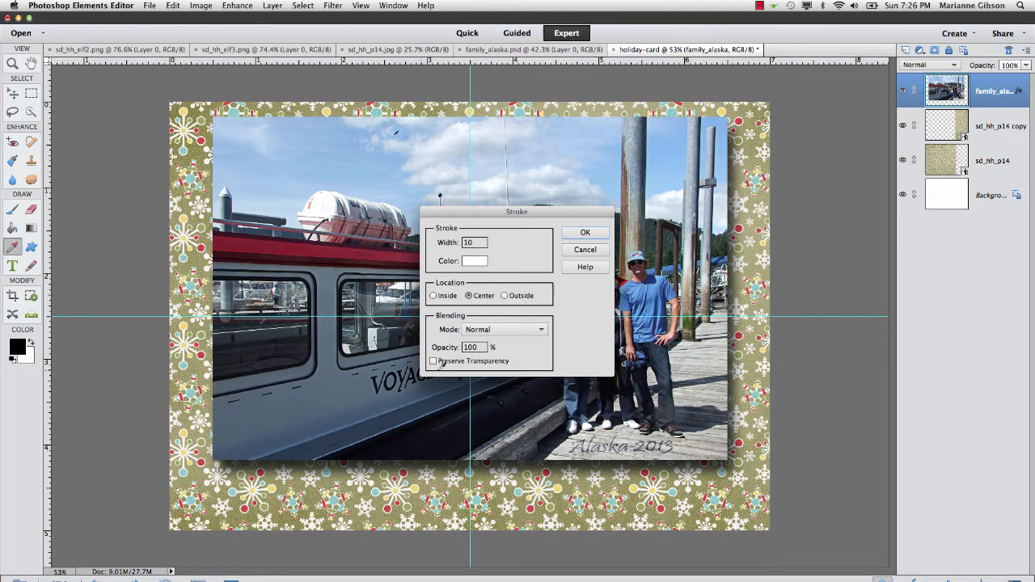
- Compare the stroke location options, choose Inside, and apply the outline to the family photo
left_click_drag(530, 213, 687, 203)
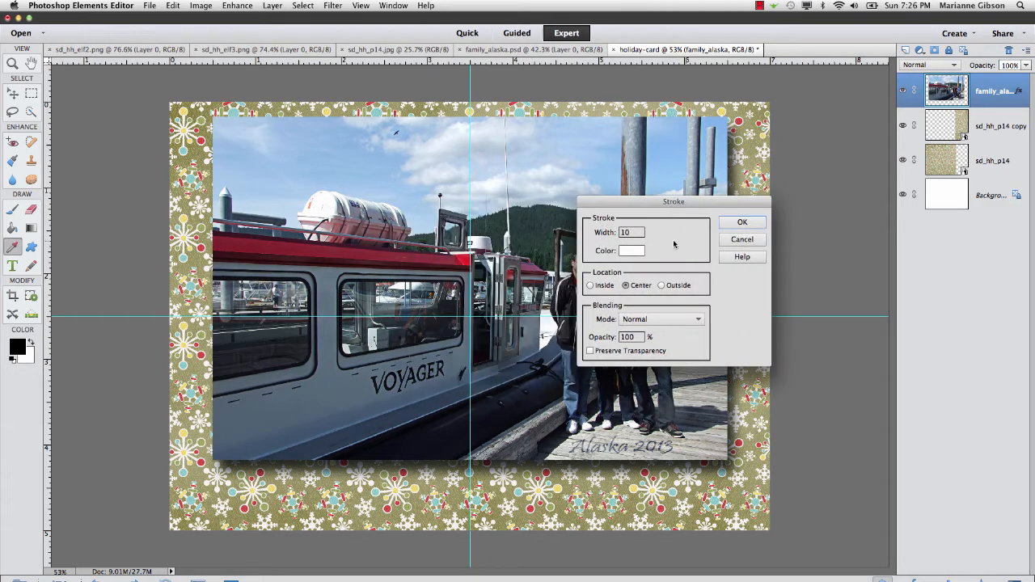
left_click(591, 288)
left_click(626, 288)
left_click(663, 286)
left_click(592, 286)
left_click(742, 223)
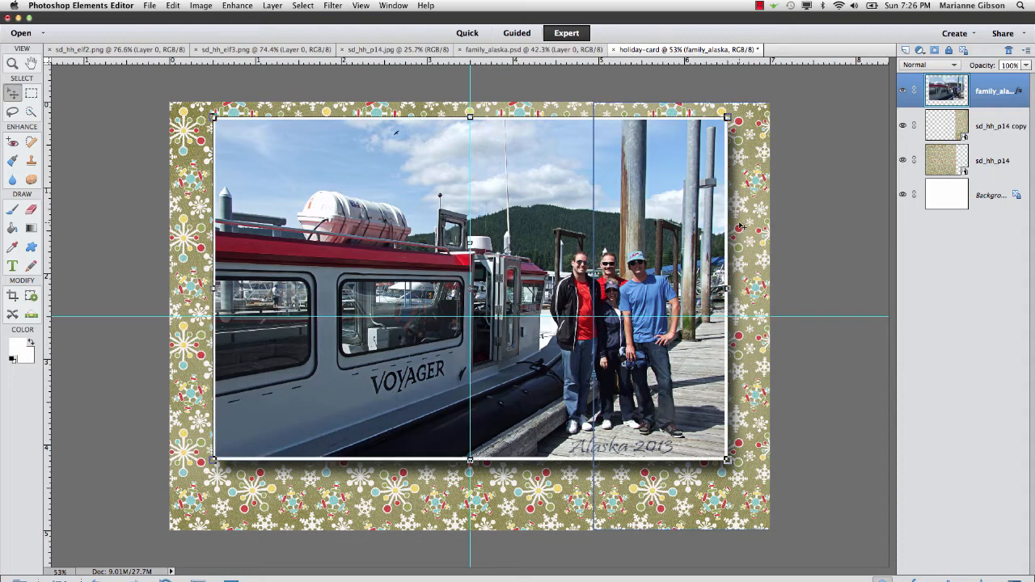
- Draw a white rectangle shape above the family_alaska layer, covering the card's full width from just below the 3-inch mark to the bottom edge
left_click(799, 236)
left_click(31, 93)
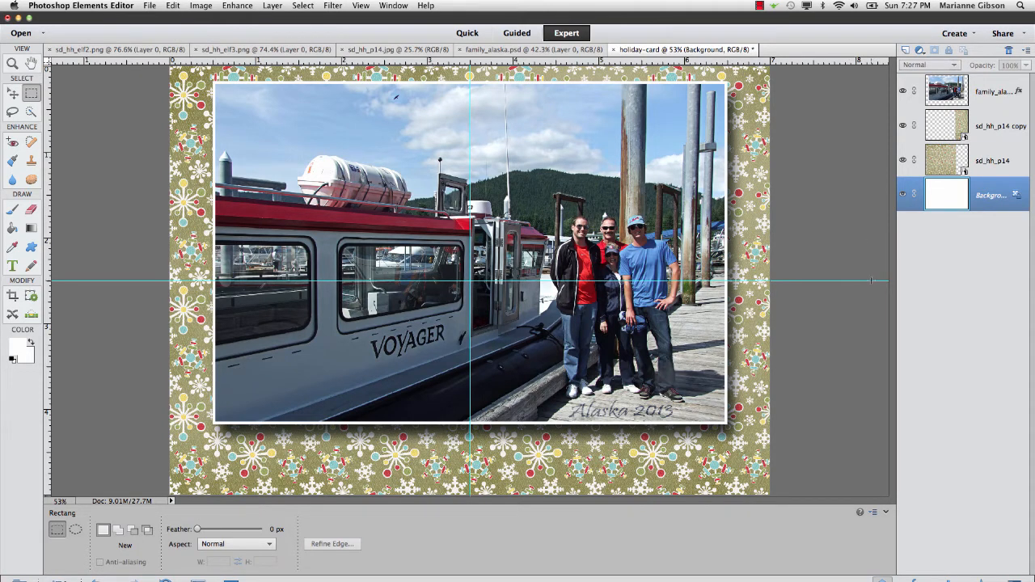
left_click(1018, 92)
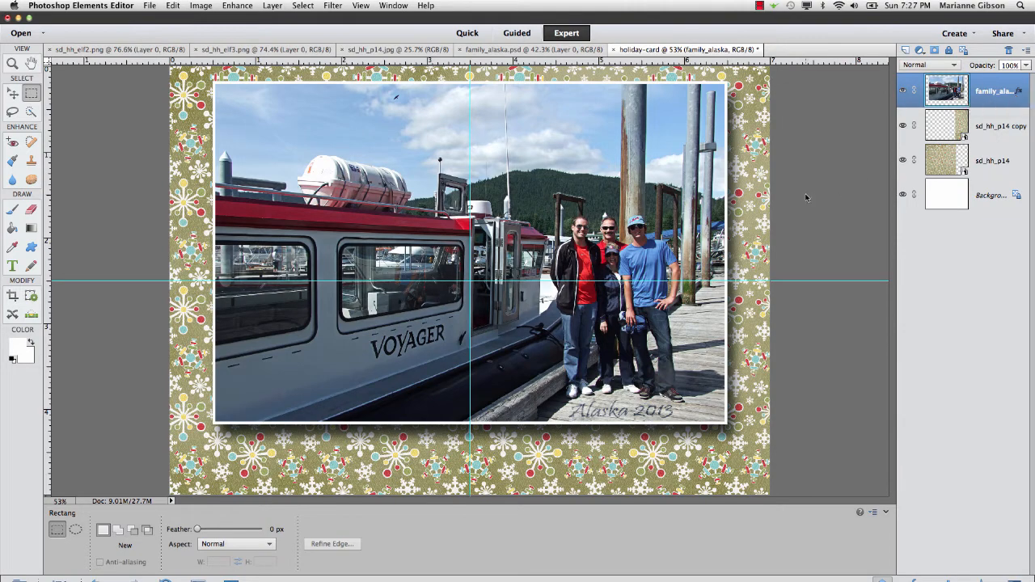
key("u")
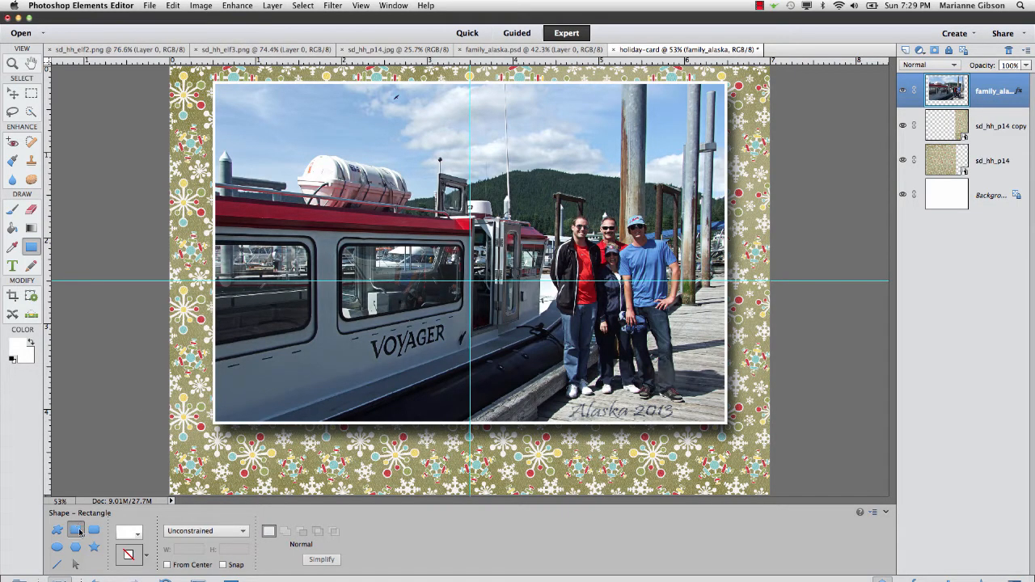
left_click_drag(154, 332, 787, 500)
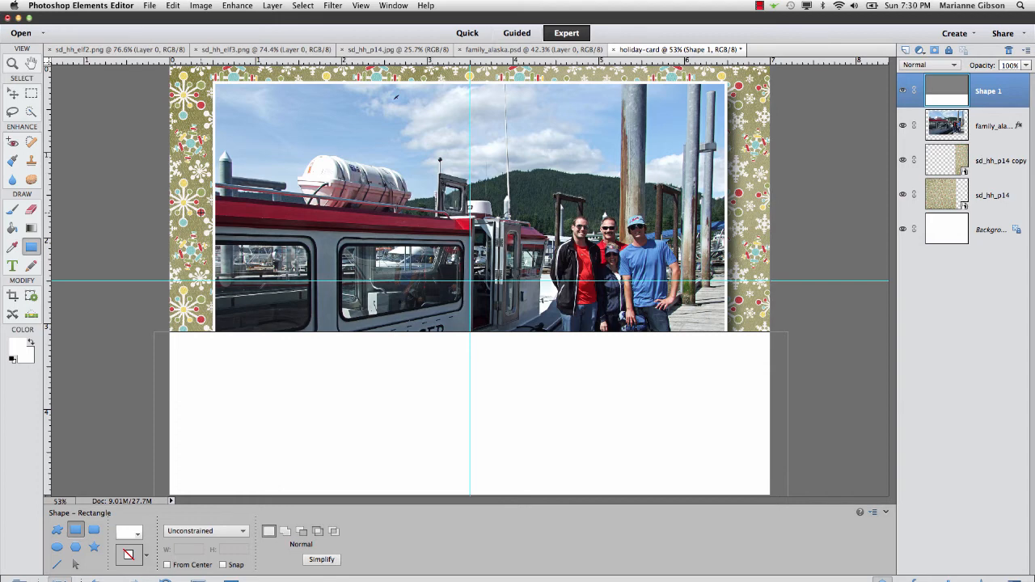
- Recolor the rectangle dark red #7c202d, sampled from the boat's red trim, and move its layer directly beneath family_alaska
left_click(139, 537)
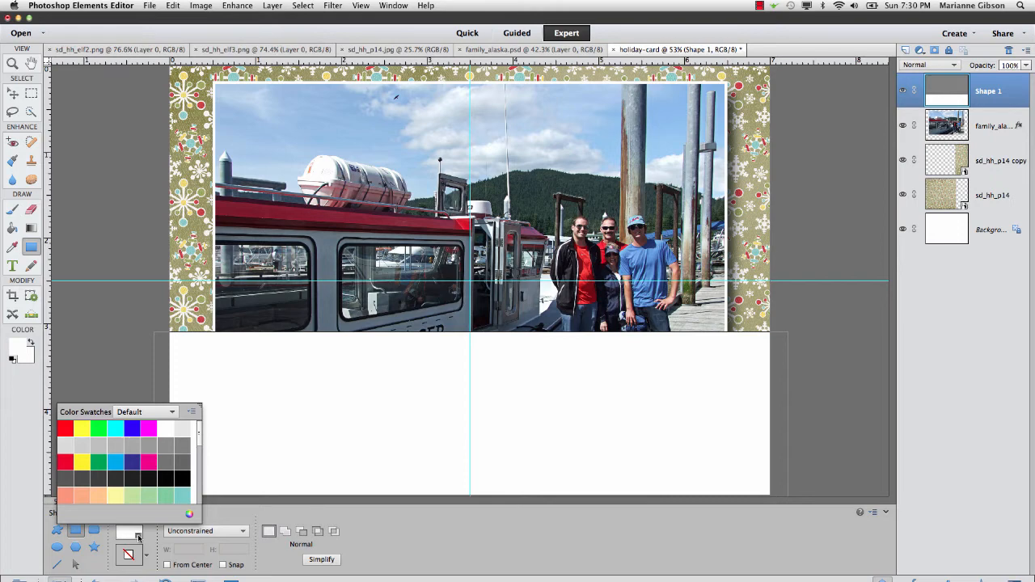
left_click(189, 518)
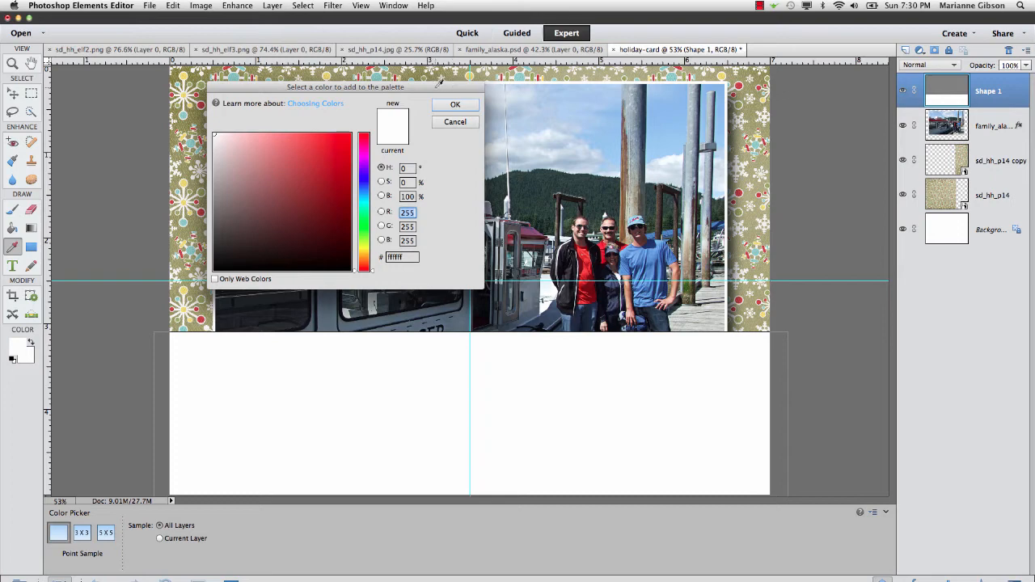
left_click_drag(437, 83, 819, 124)
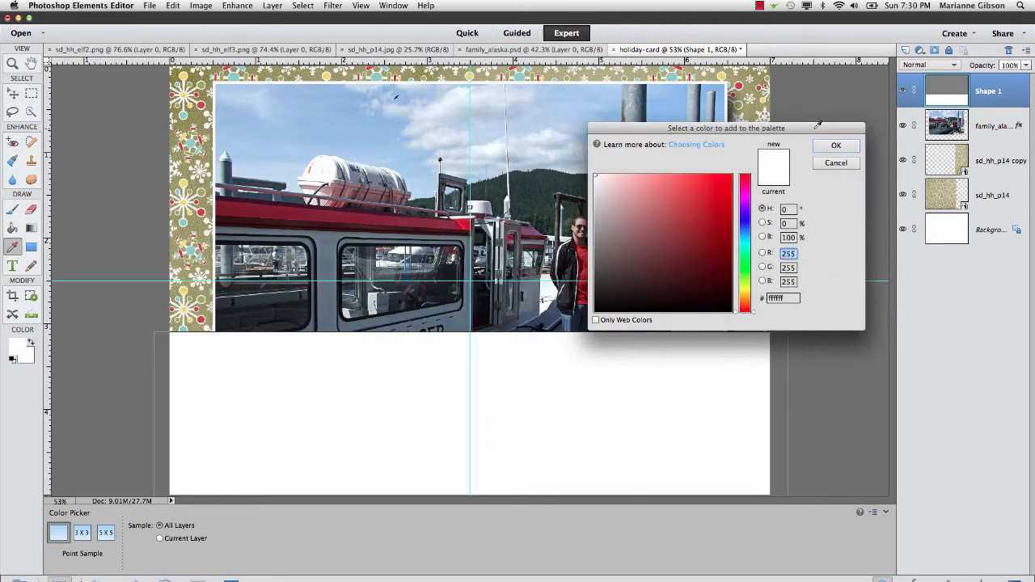
left_click(296, 213)
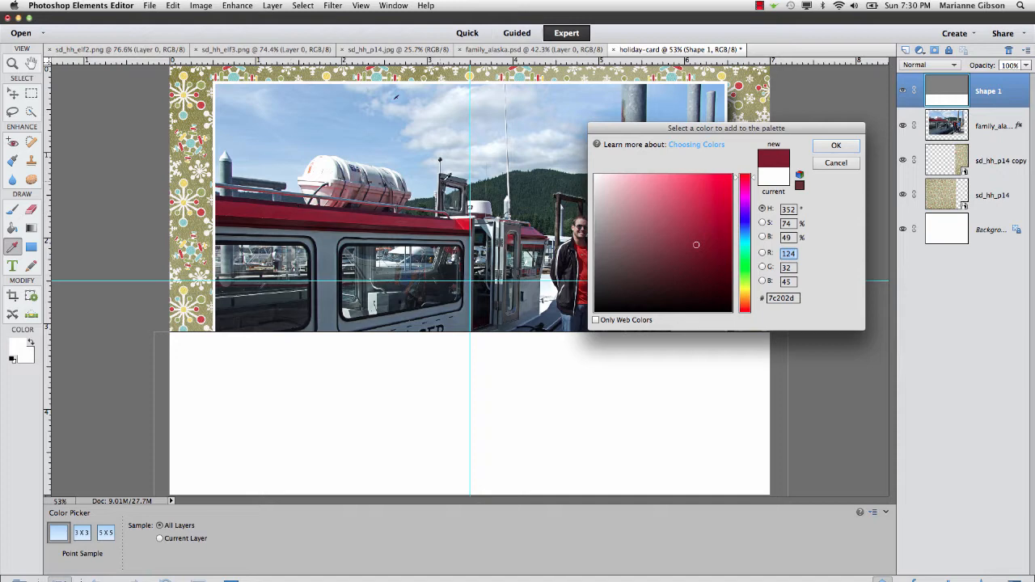
left_click(837, 145)
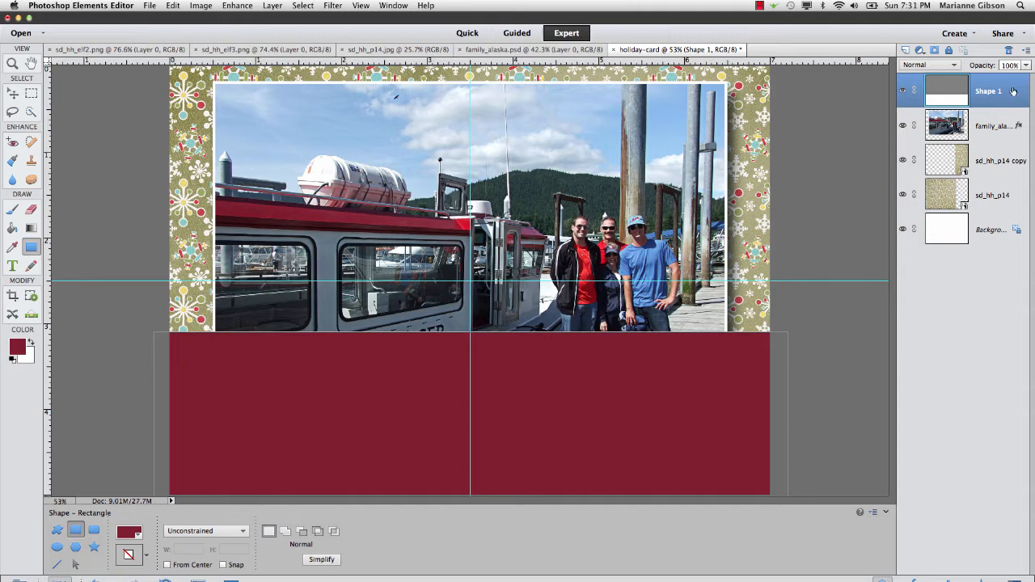
left_click_drag(1014, 91, 1011, 133)
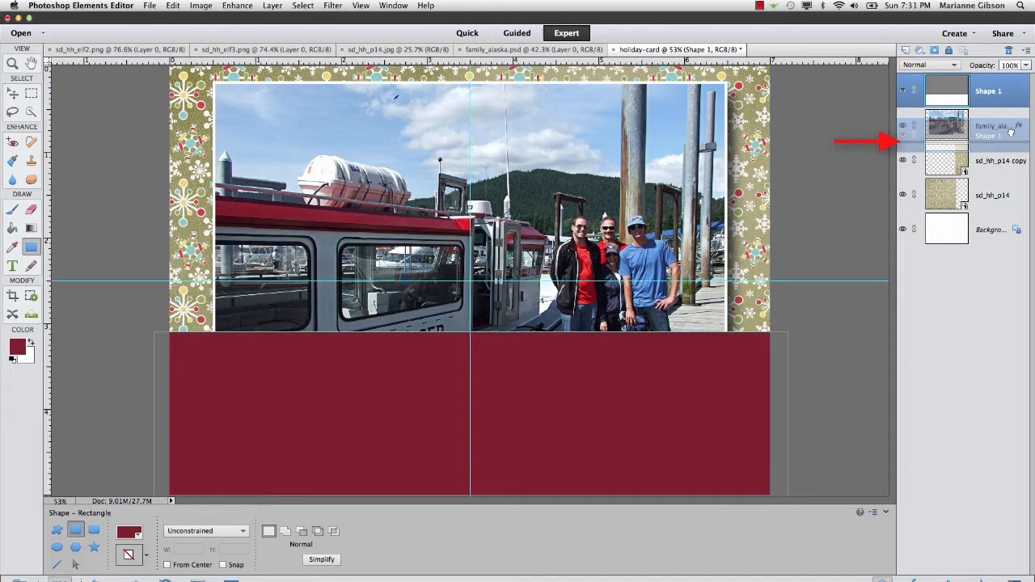
left_click_drag(1011, 133, 1011, 135)
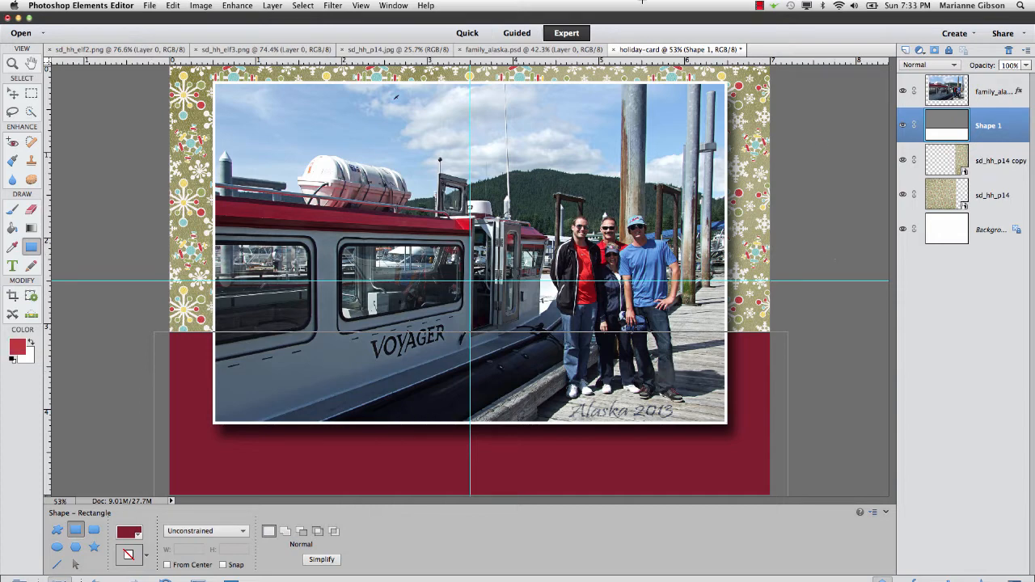
- Hide the guides and select the family_alaska layer
left_click(368, 8)
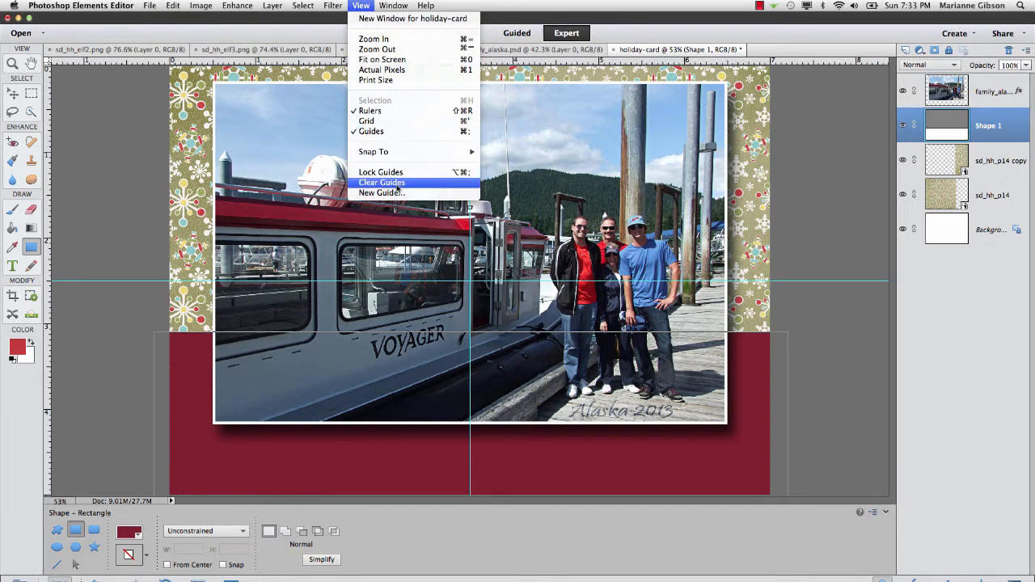
left_click(383, 132)
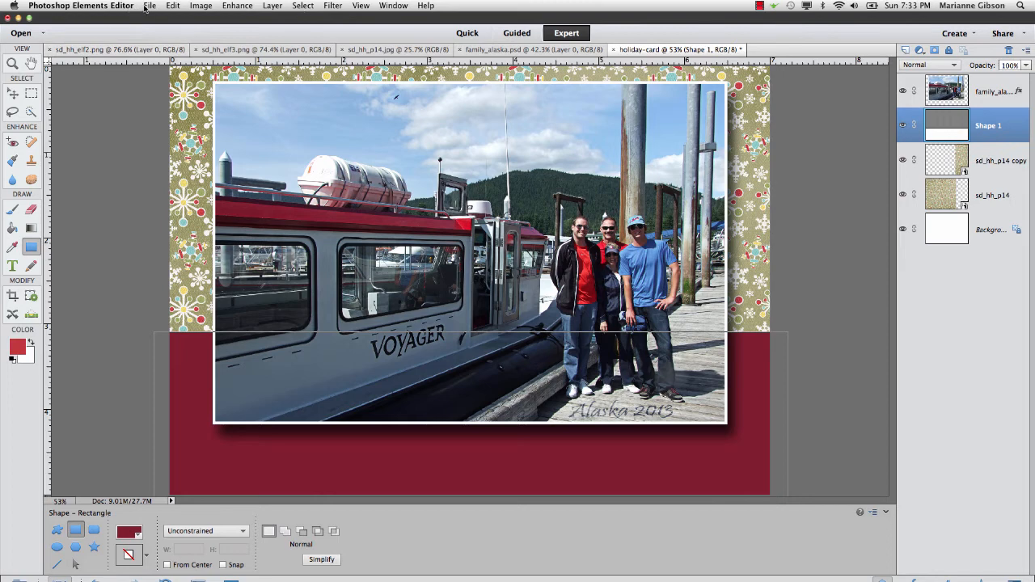
left_click(998, 96)
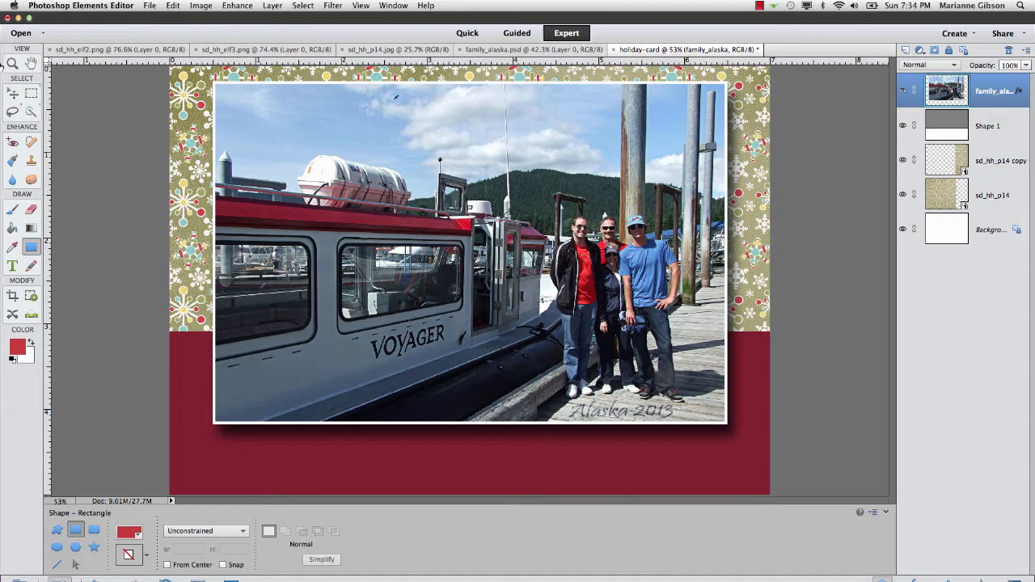
- Place the image sd_hh_elf2.png on the card above the family photo
left_click(150, 6)
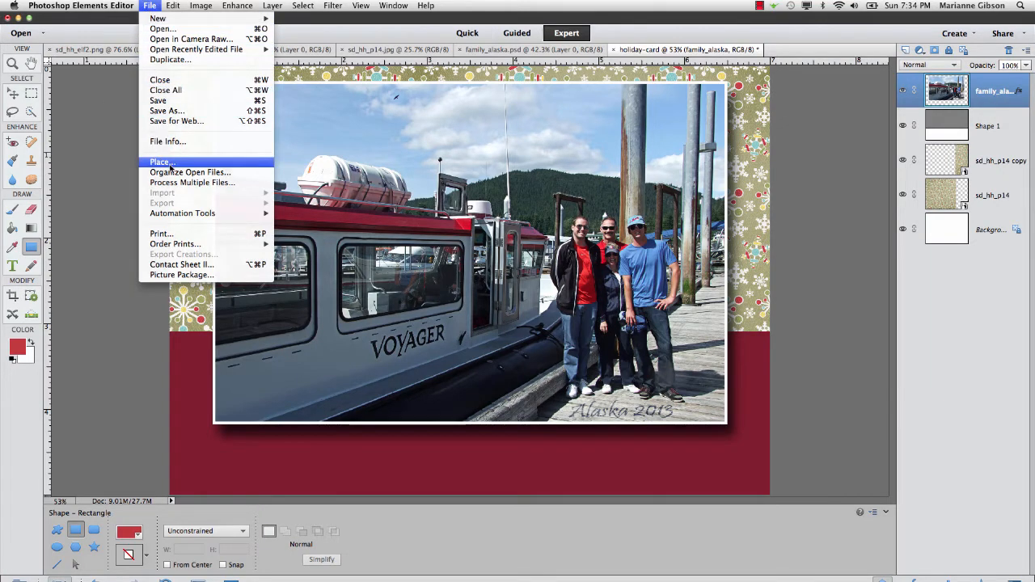
left_click(169, 165)
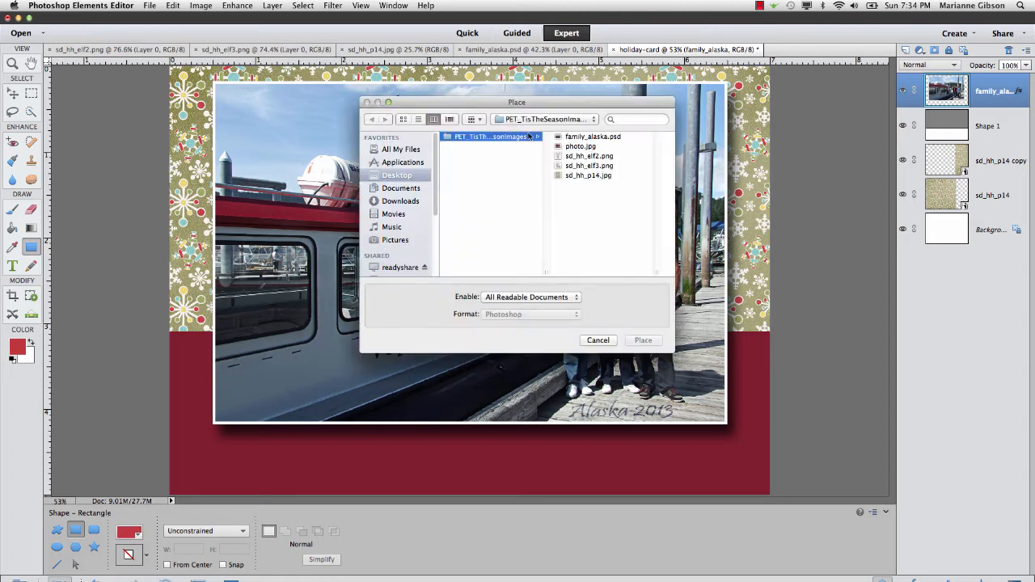
left_click(608, 156)
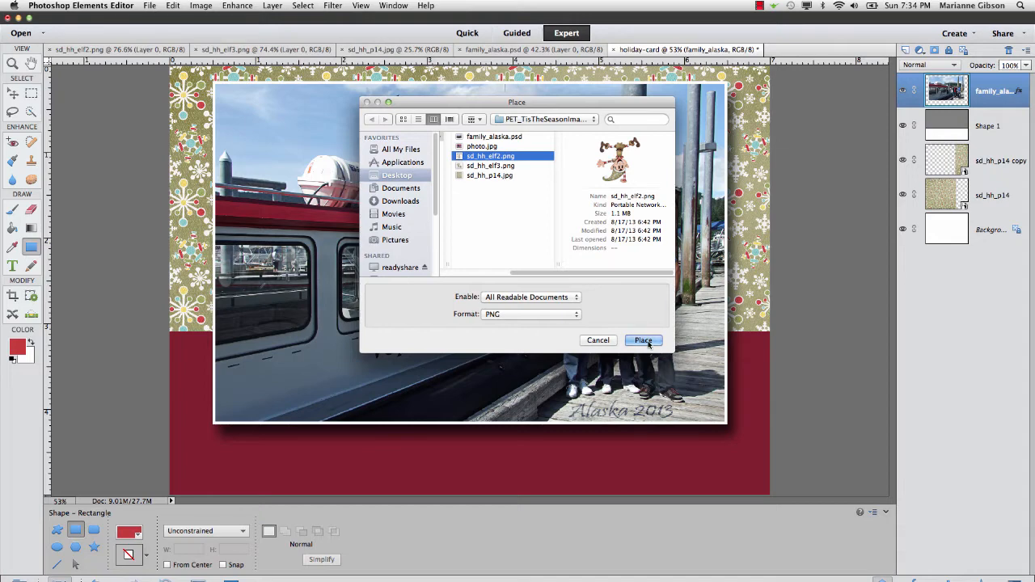
left_click(645, 340)
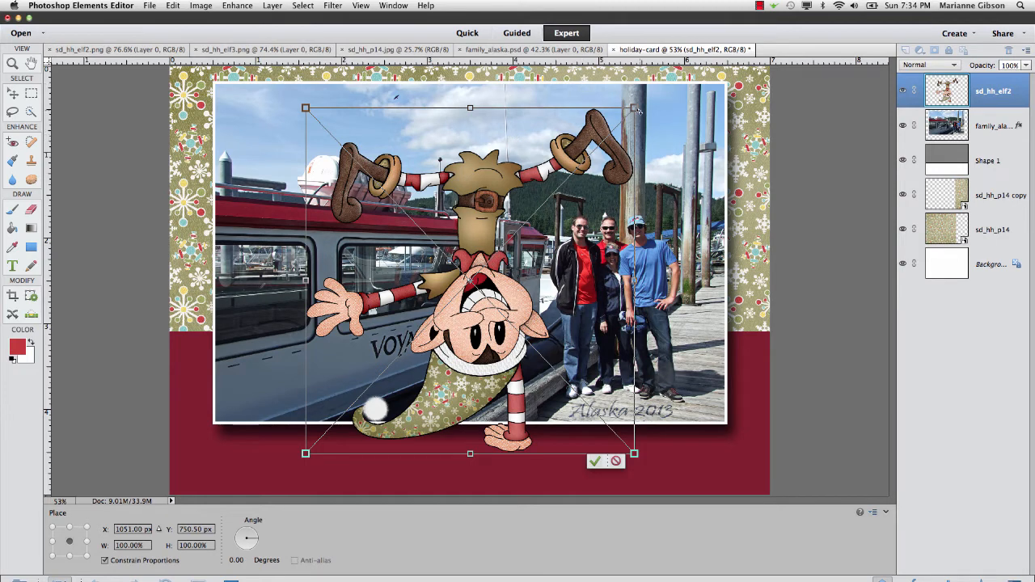
- Scale the upside-down elf proportionally to about 42% and place it over the family photo's lower-left corner
left_click_drag(636, 107, 443, 309)
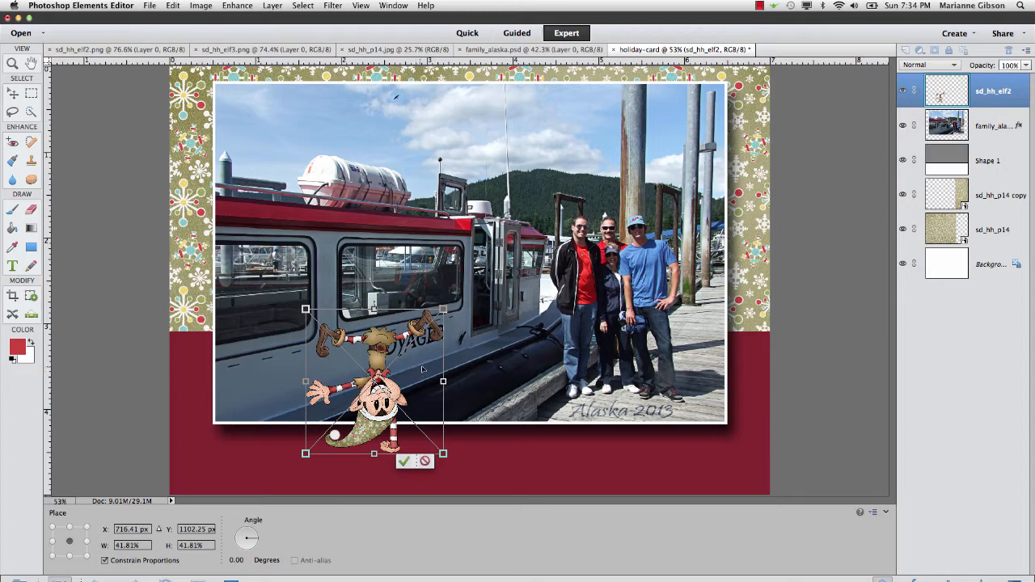
left_click_drag(421, 370, 717, 381)
left_click_drag(663, 421, 255, 412)
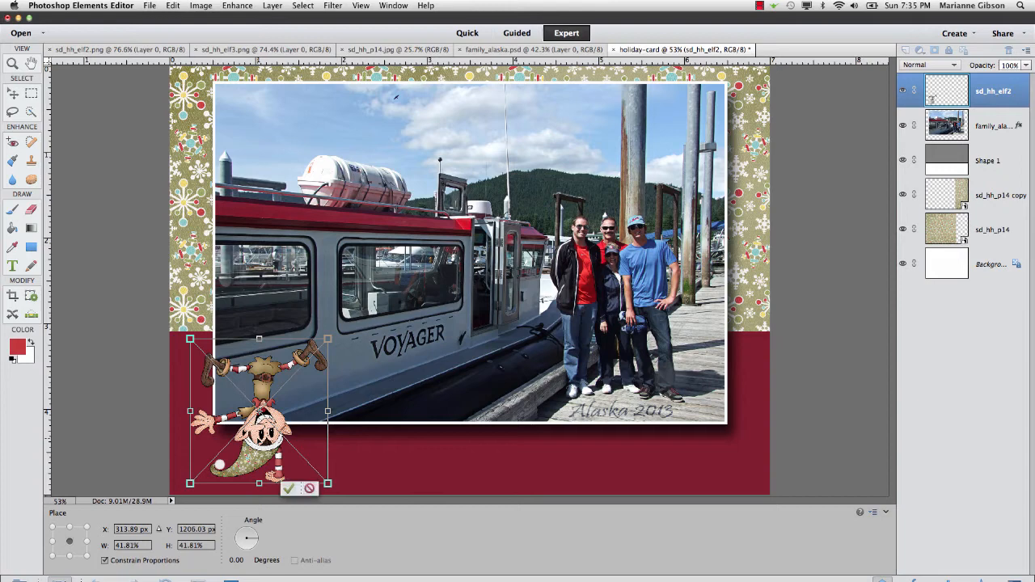
left_click(288, 489)
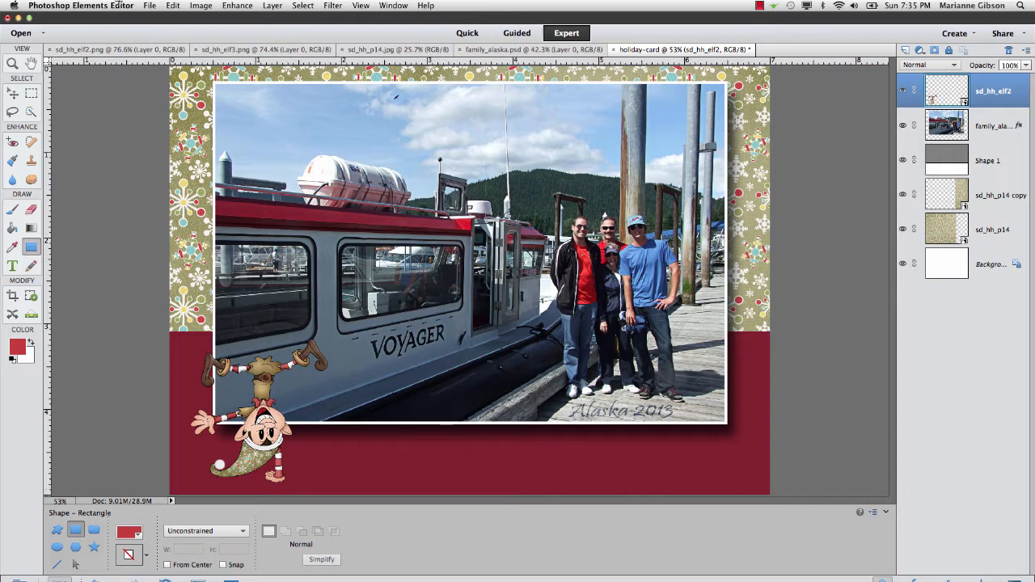
left_click(150, 6)
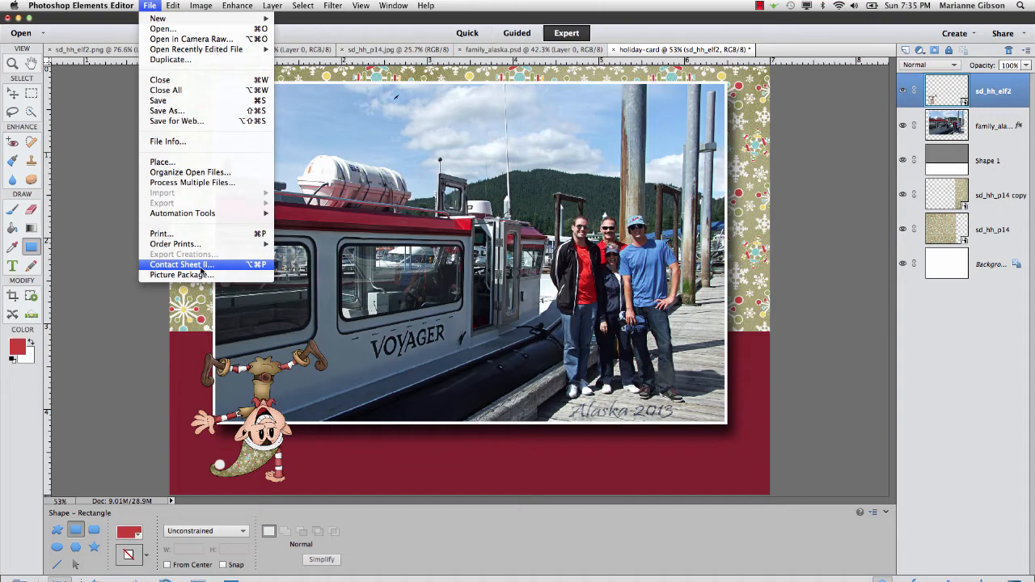
left_click(188, 163)
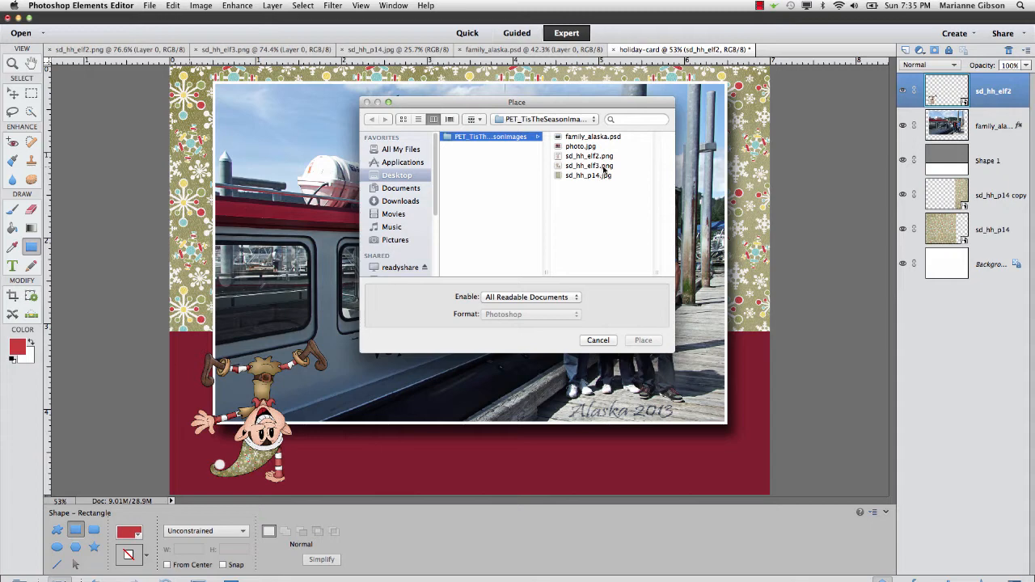
left_click(603, 167)
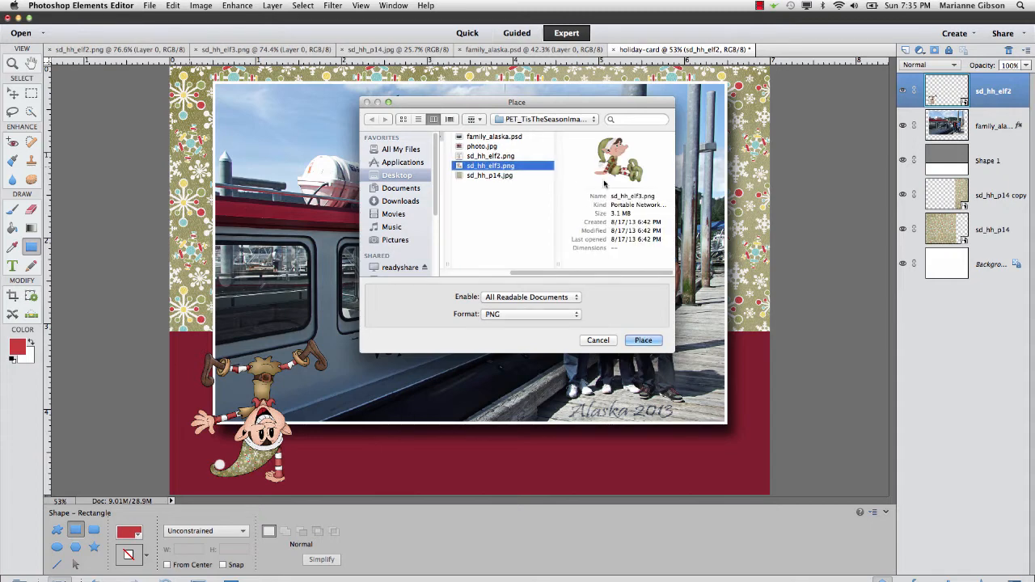
left_click(643, 340)
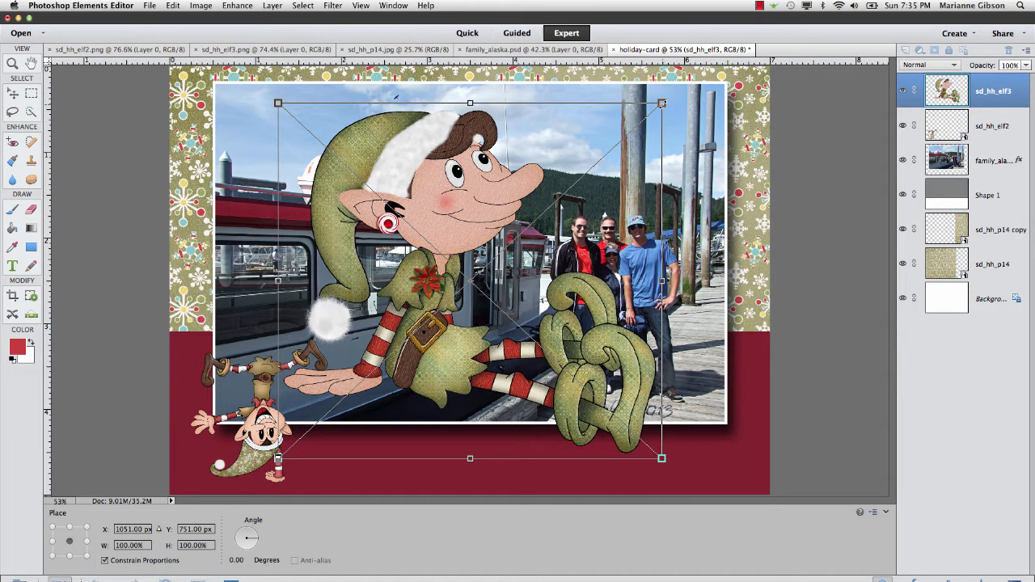
left_click_drag(662, 103, 451, 299)
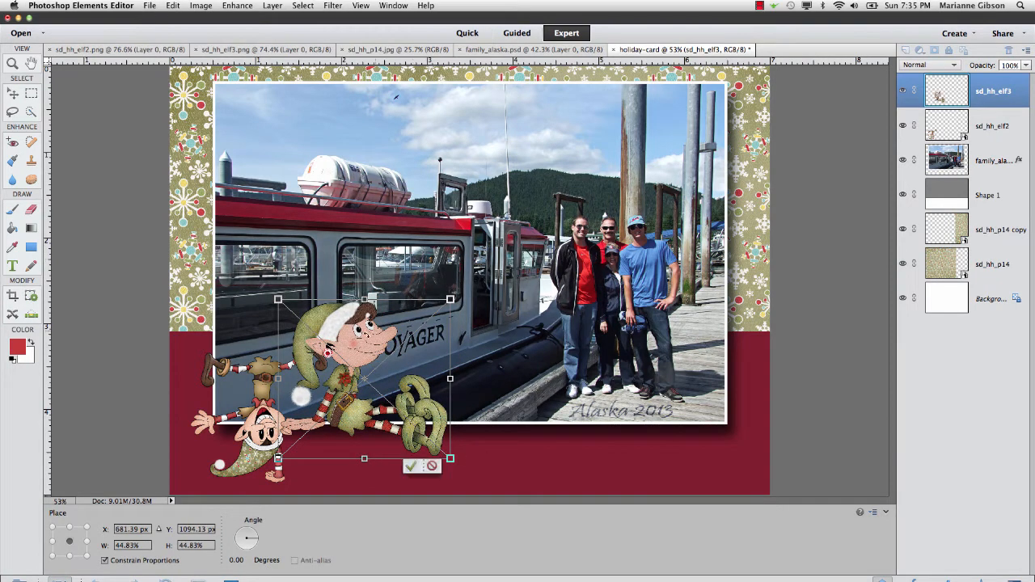
left_click_drag(393, 355, 661, 380)
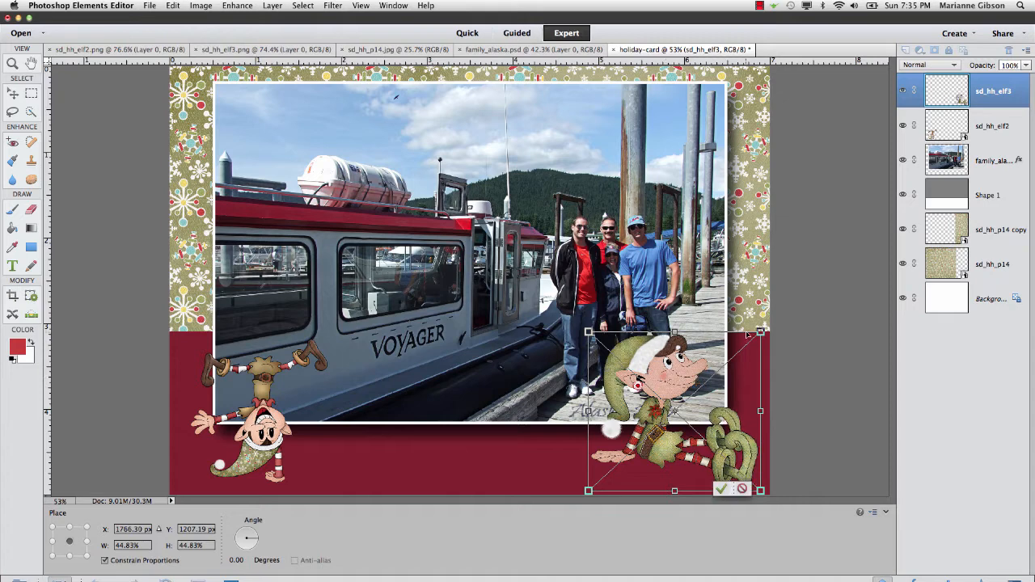
left_click_drag(760, 332, 727, 356)
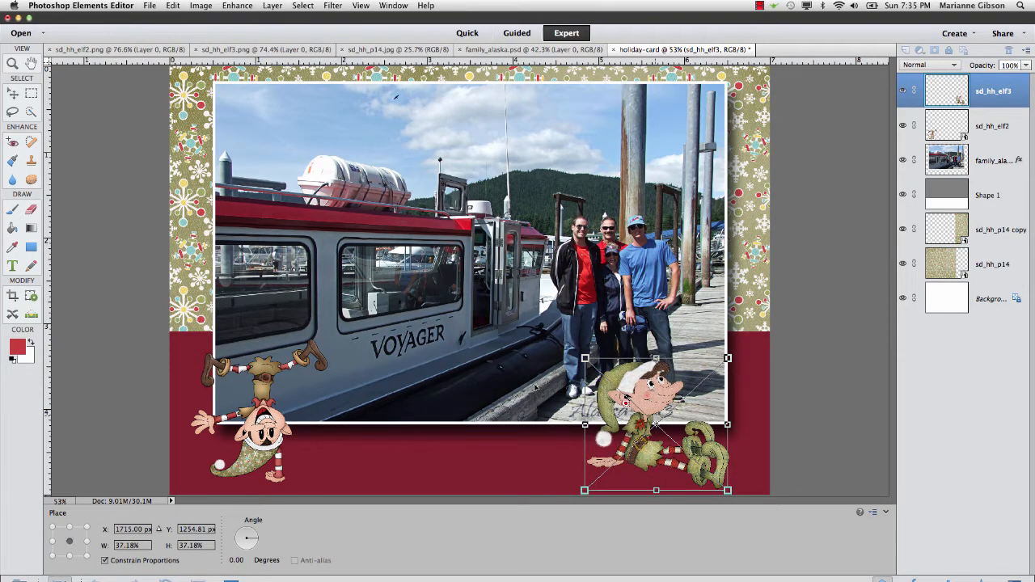
left_click_drag(659, 421, 478, 365)
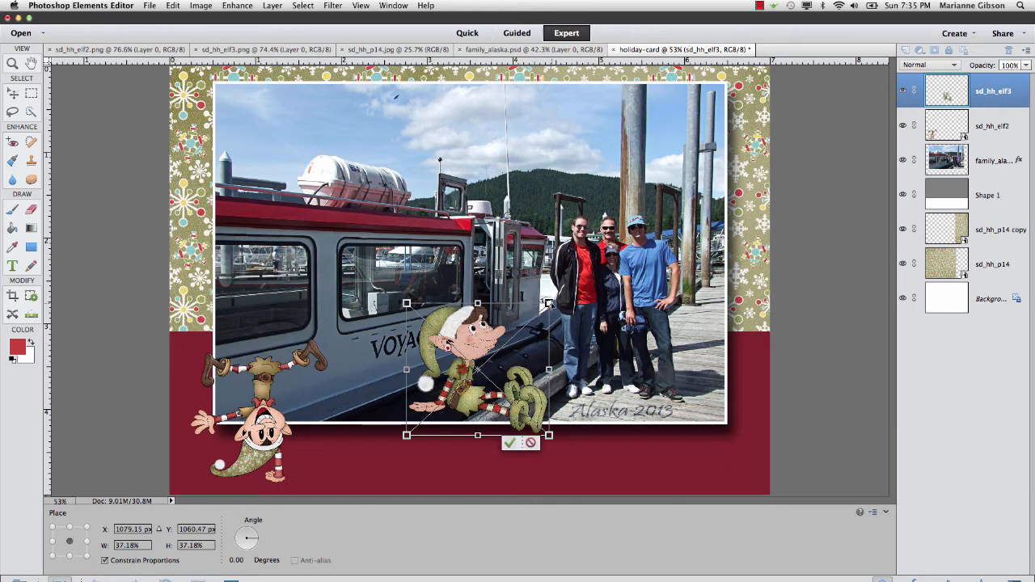
left_click_drag(549, 302, 531, 318)
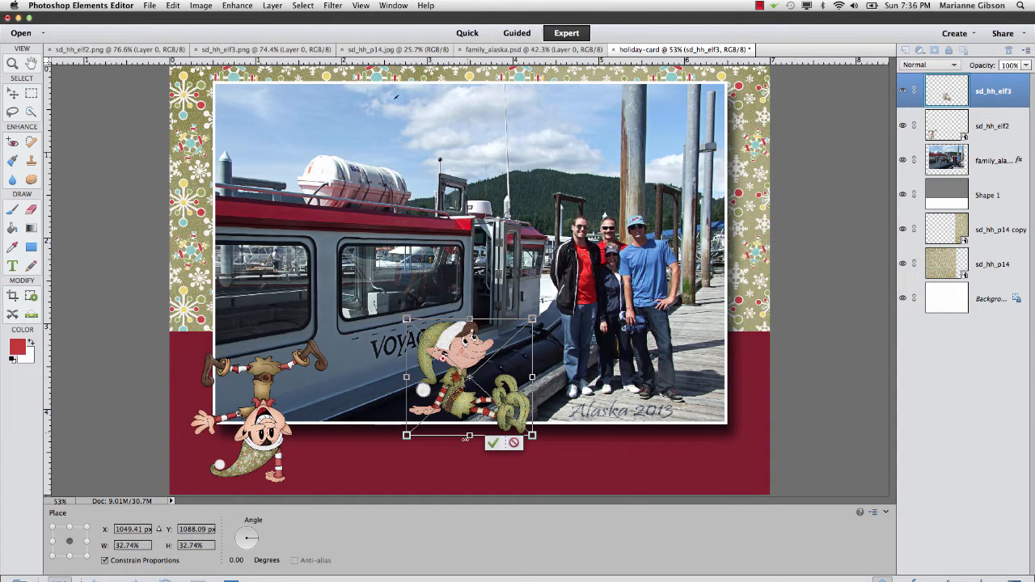
left_click_drag(469, 437, 473, 484)
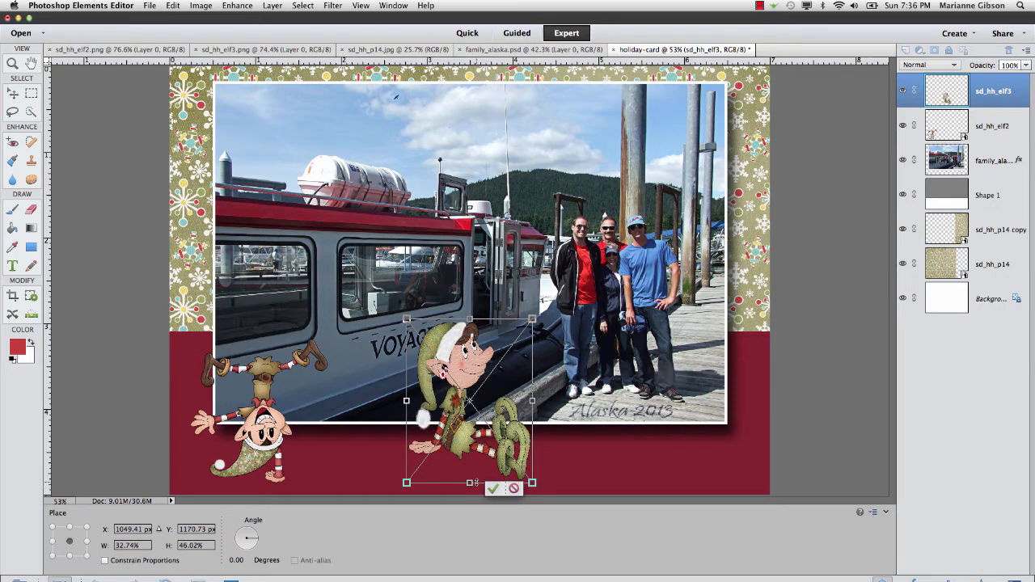
left_click(514, 488)
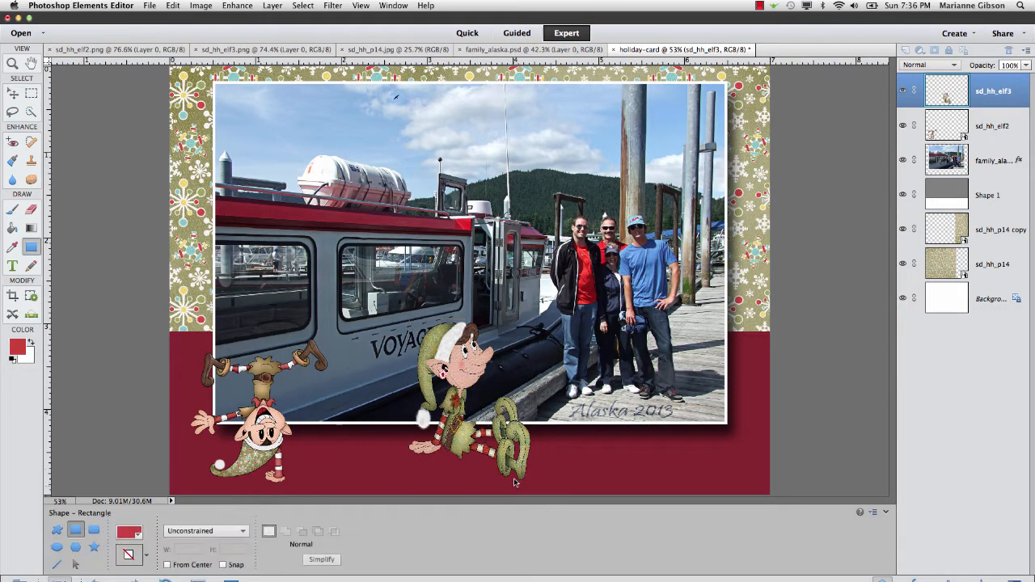
- Place the image sd_hh_elf3.png on the card above the sd_hh_elf2 layer
left_click(149, 7)
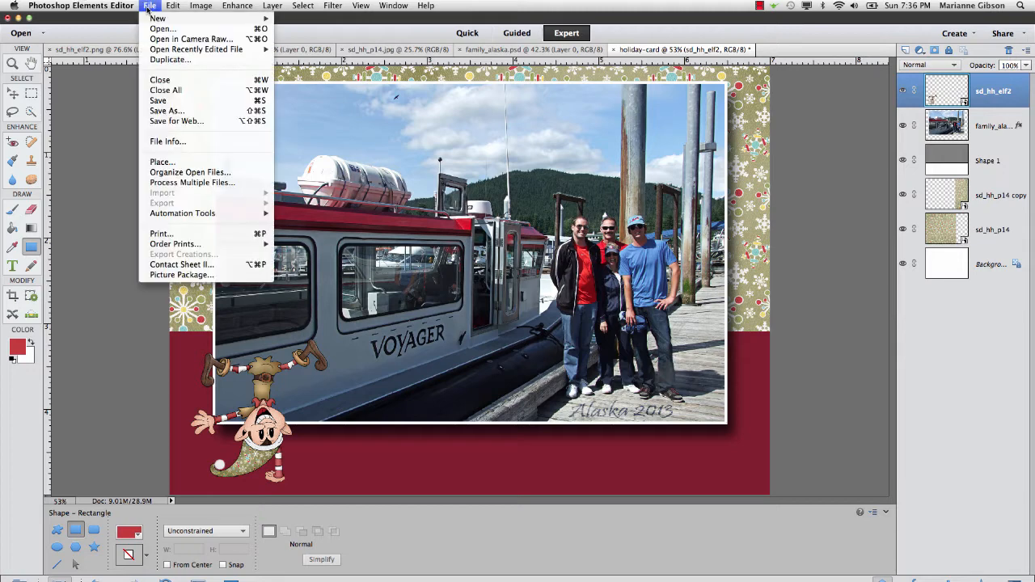
left_click(166, 162)
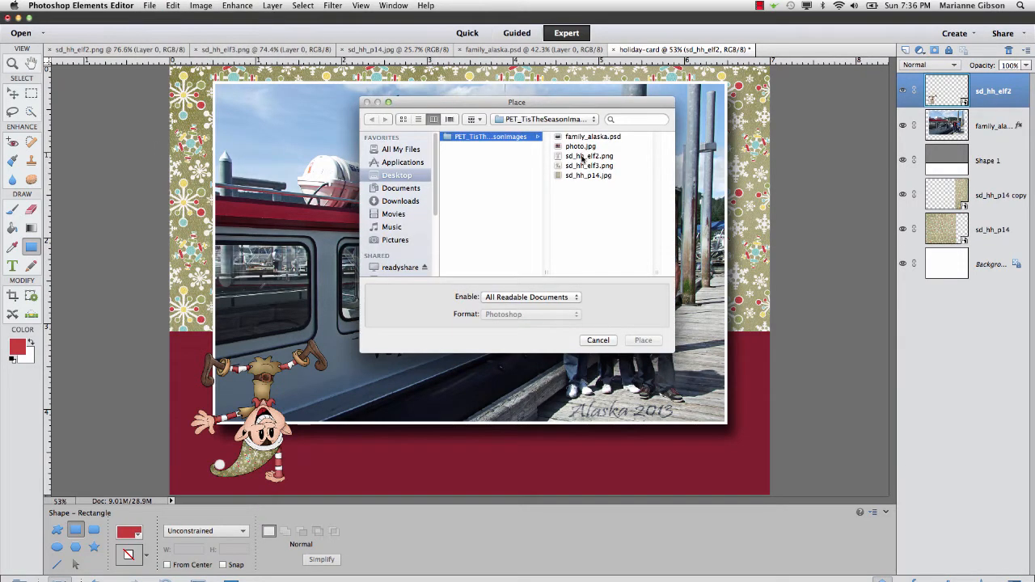
left_click(582, 158)
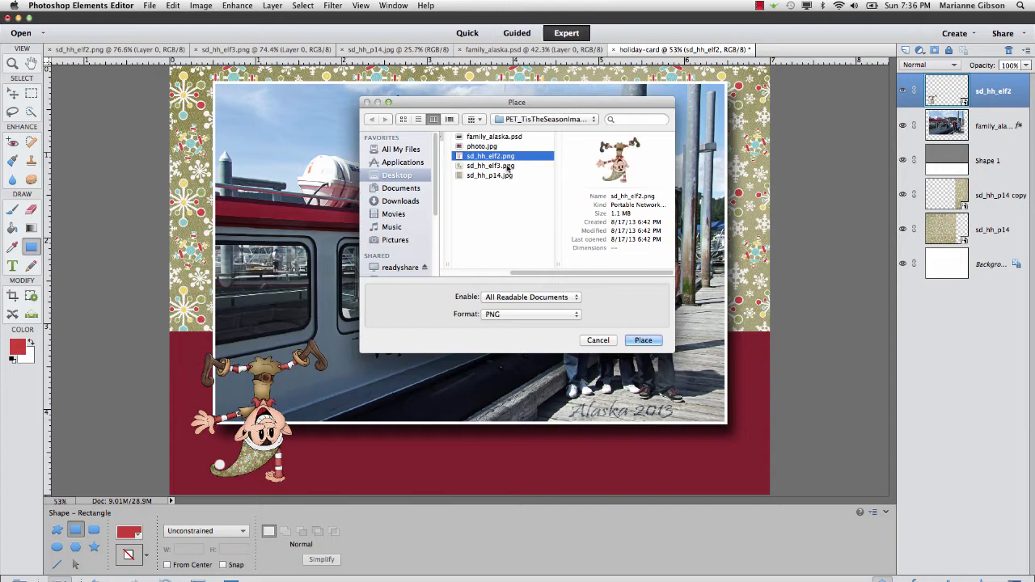
left_click(651, 340)
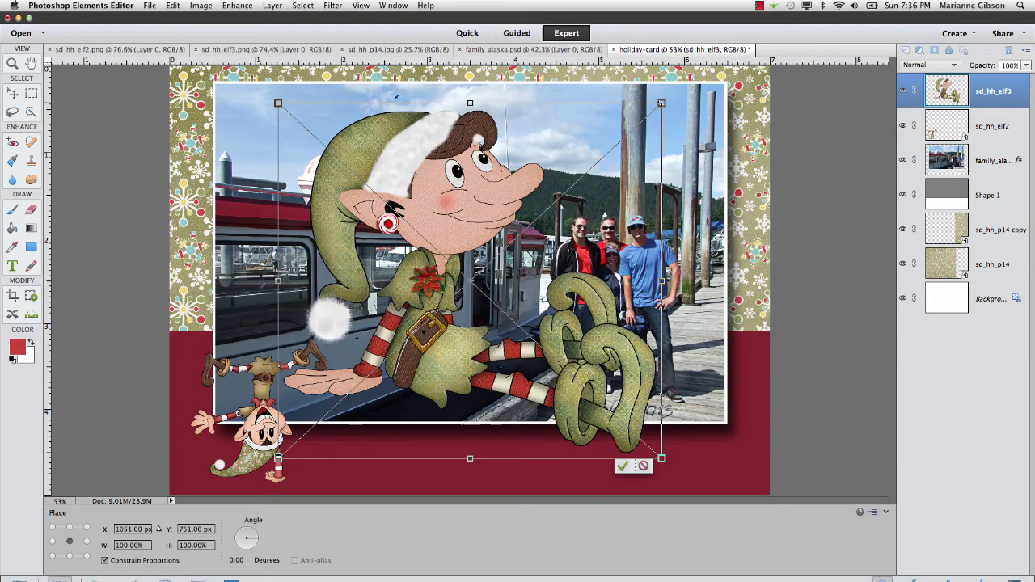
- Scale the sitting elf proportionally to about 34% and move it over the middle of the photo's lower edge
left_click_drag(661, 103, 402, 345)
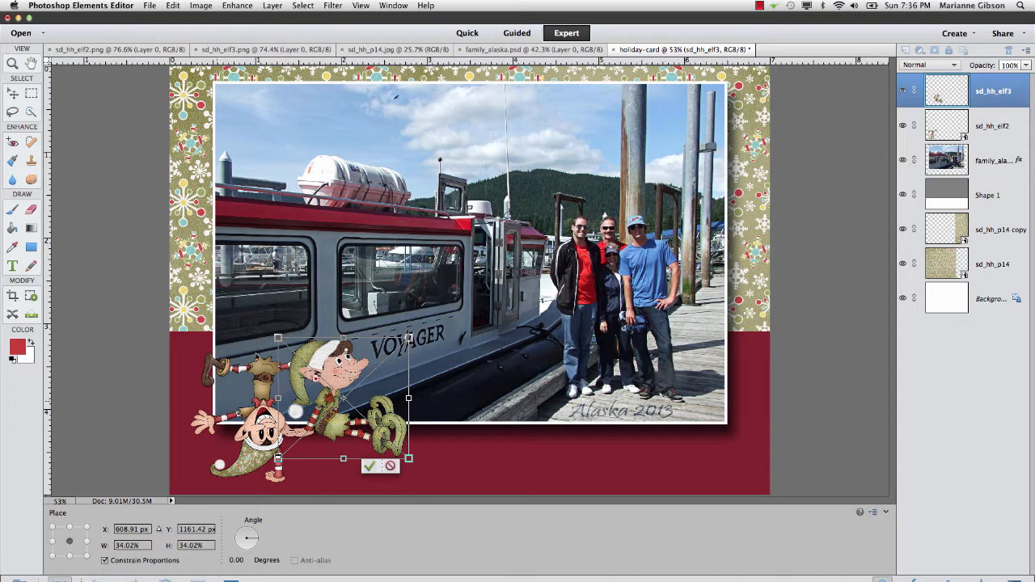
left_click_drag(346, 379, 280, 112)
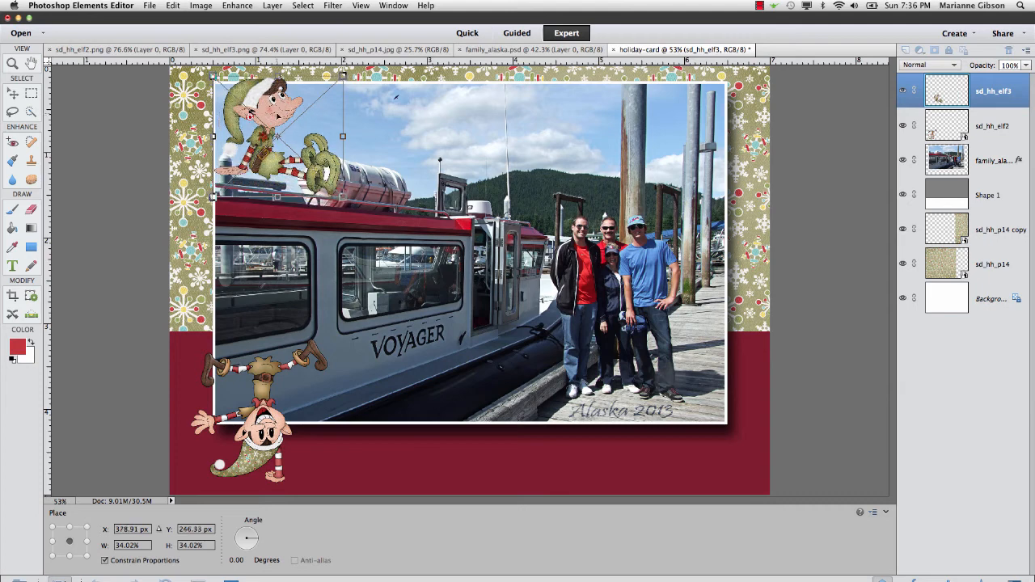
left_click_drag(352, 180, 582, 466)
left_click_drag(508, 400, 507, 398)
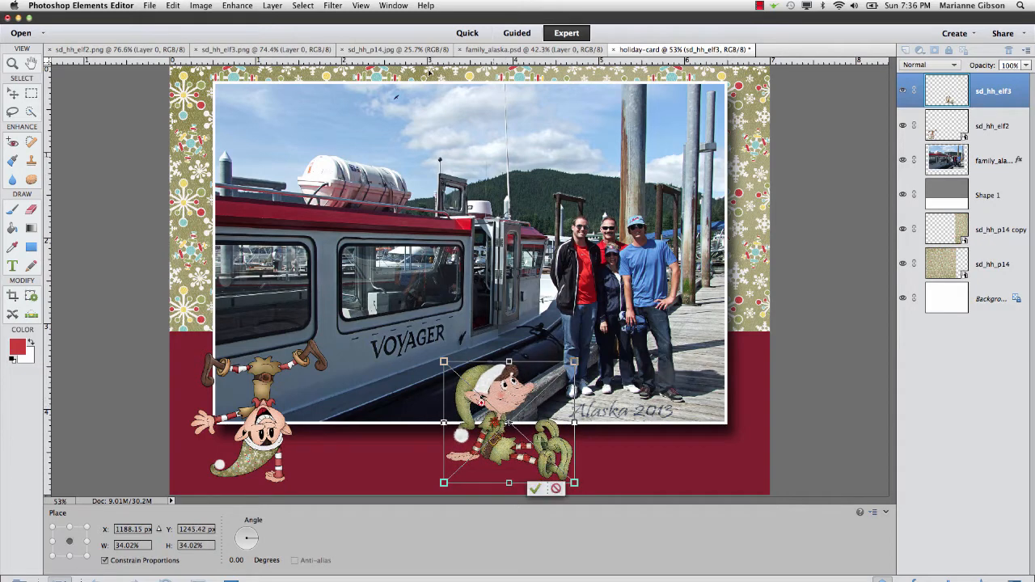
- Flip the sitting elf horizontally, position it over the photo's lower-right corner, and commit the placement
left_click(197, 9)
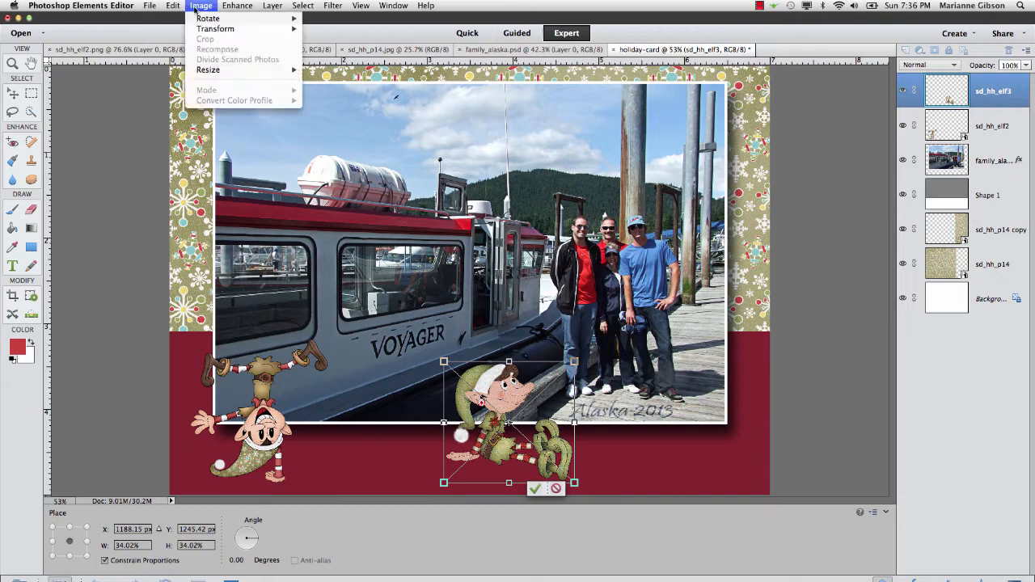
mouse_move(200, 18)
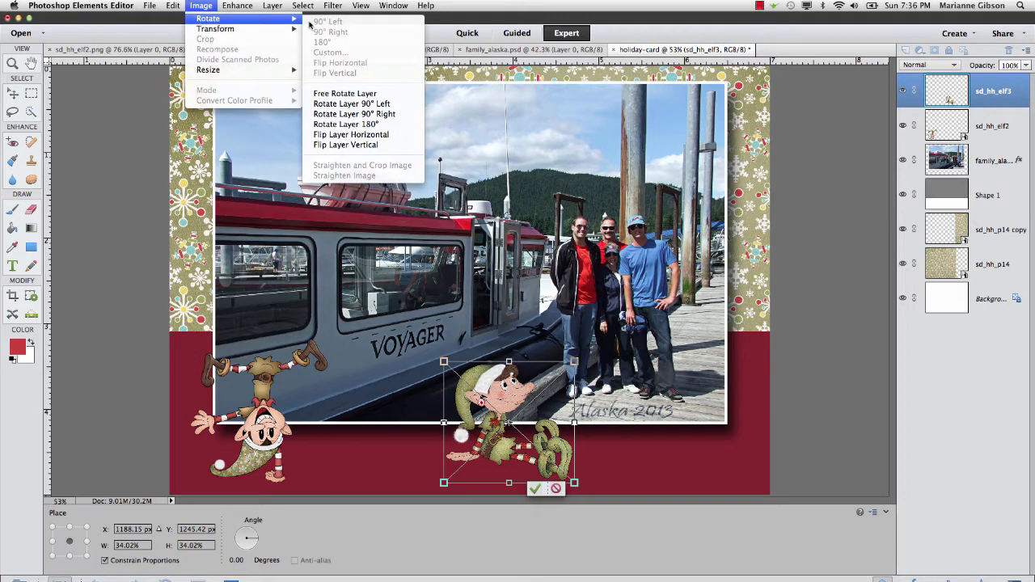
left_click(371, 137)
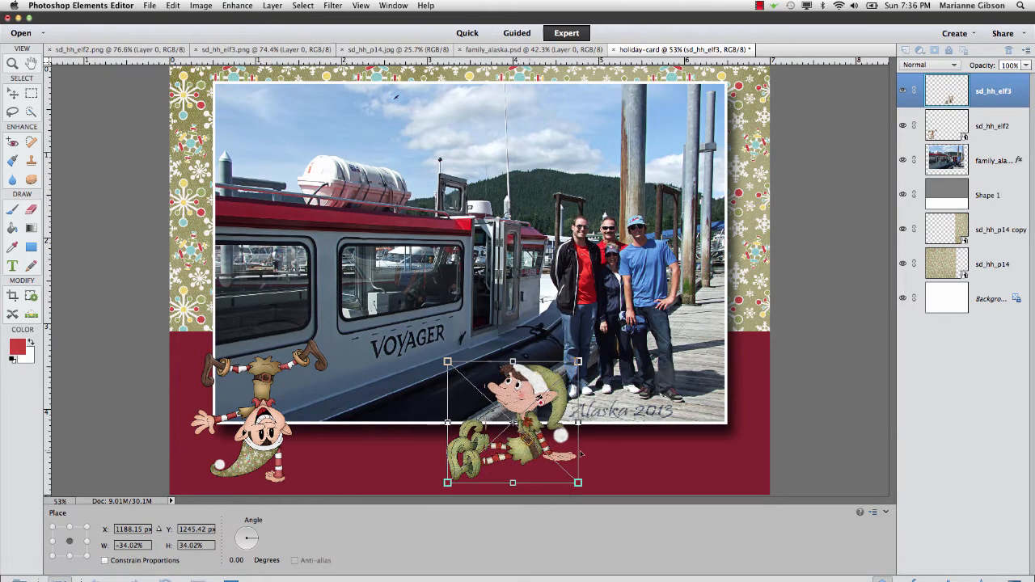
left_click_drag(509, 423, 722, 453)
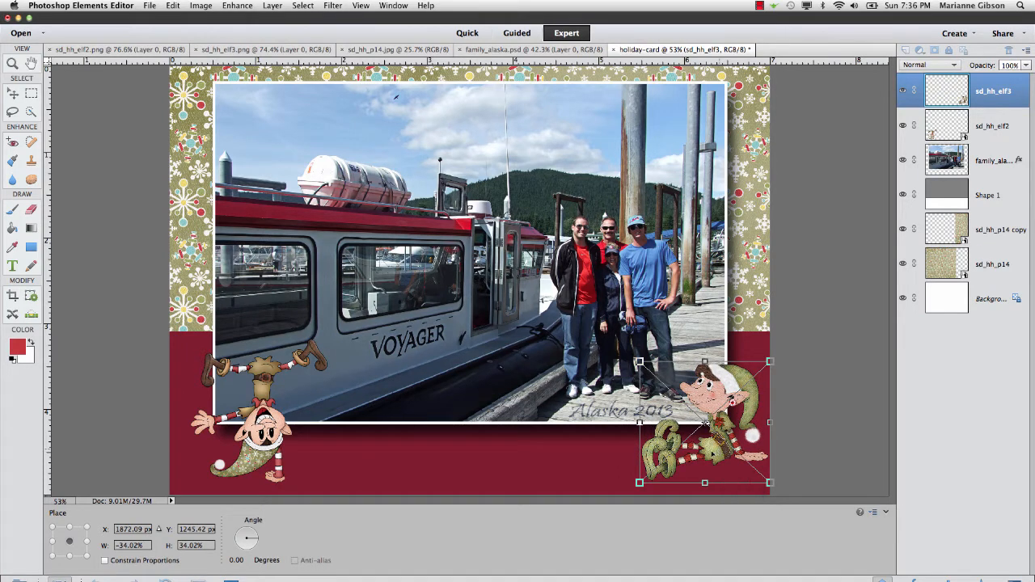
left_click_drag(720, 453, 710, 455)
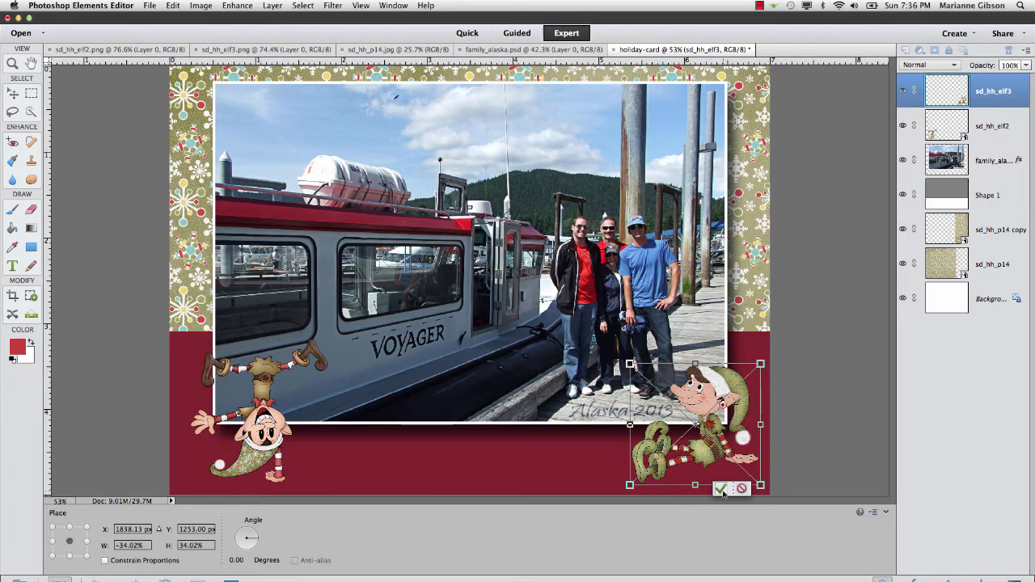
key("u")
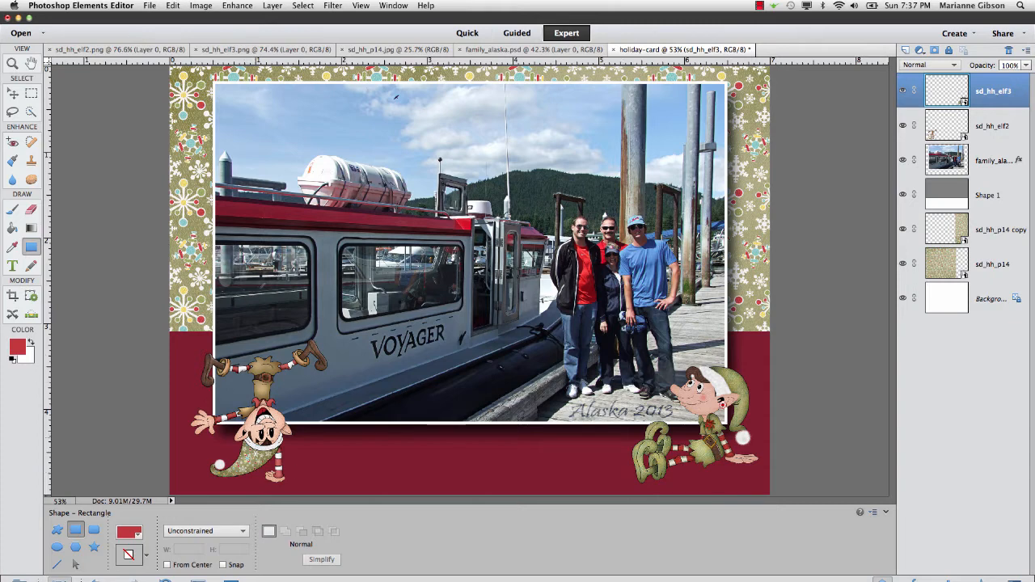
- Rotate the upside-down elf by about 20 degrees, commit the rotation, and reposition it over the family photo's lower-left corner
left_click(13, 96)
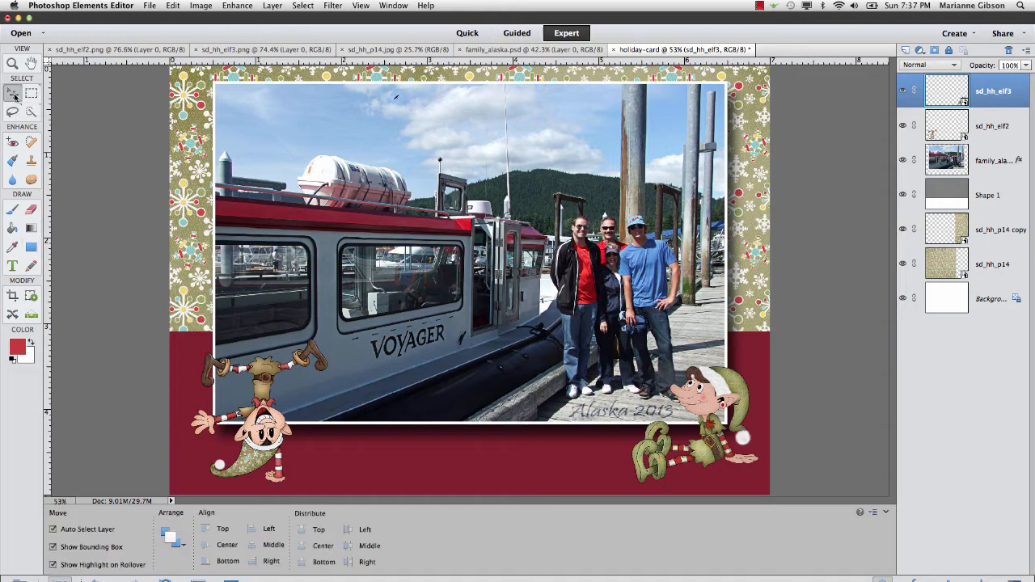
left_click(259, 484)
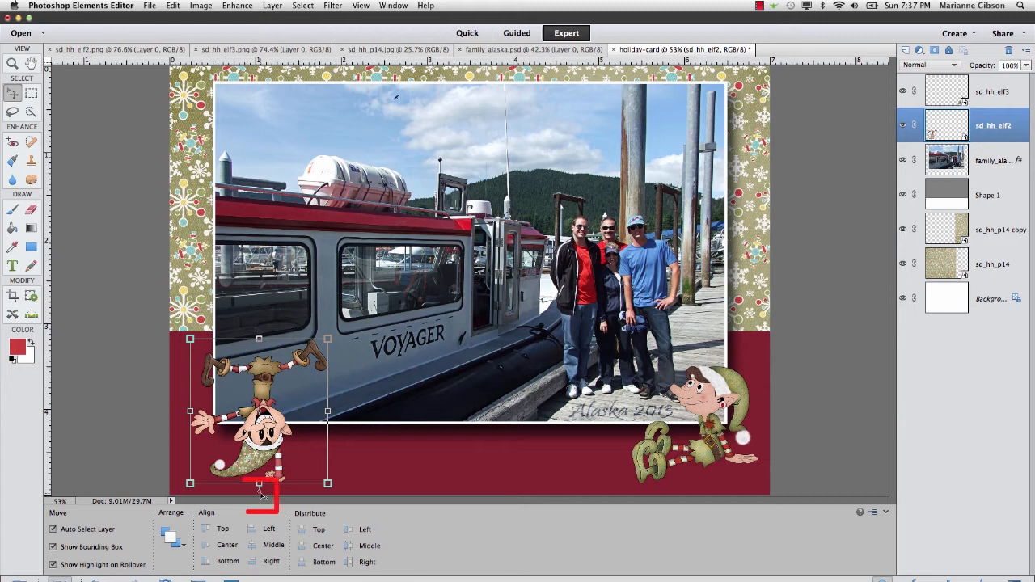
left_click_drag(246, 504, 240, 484)
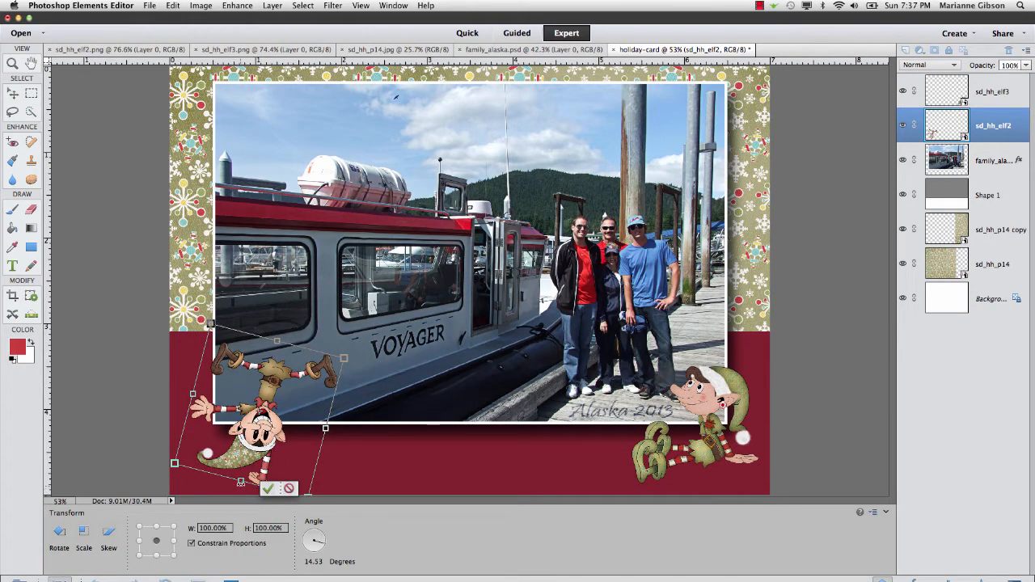
left_click_drag(240, 484, 232, 483)
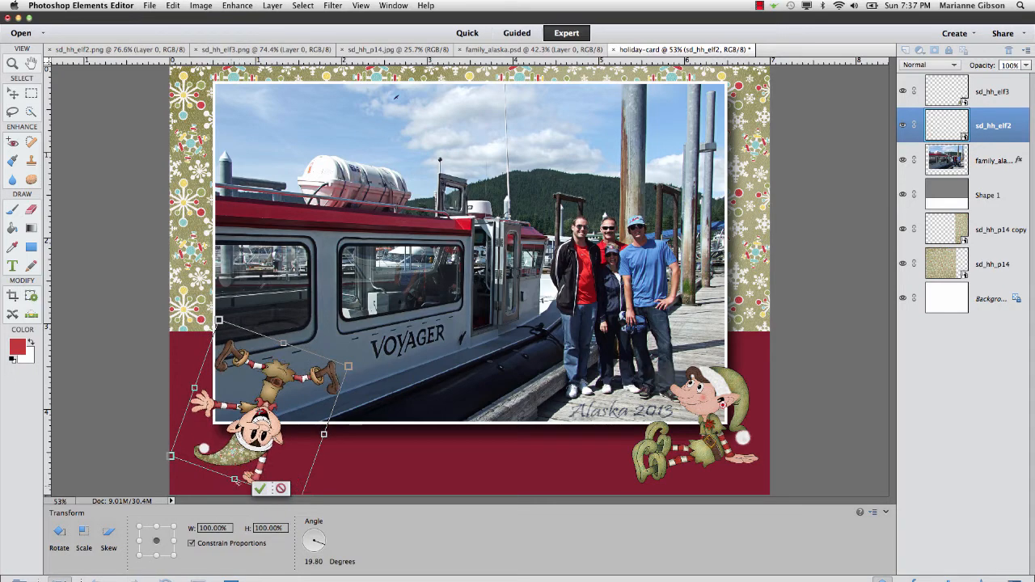
left_click_drag(261, 450, 279, 454)
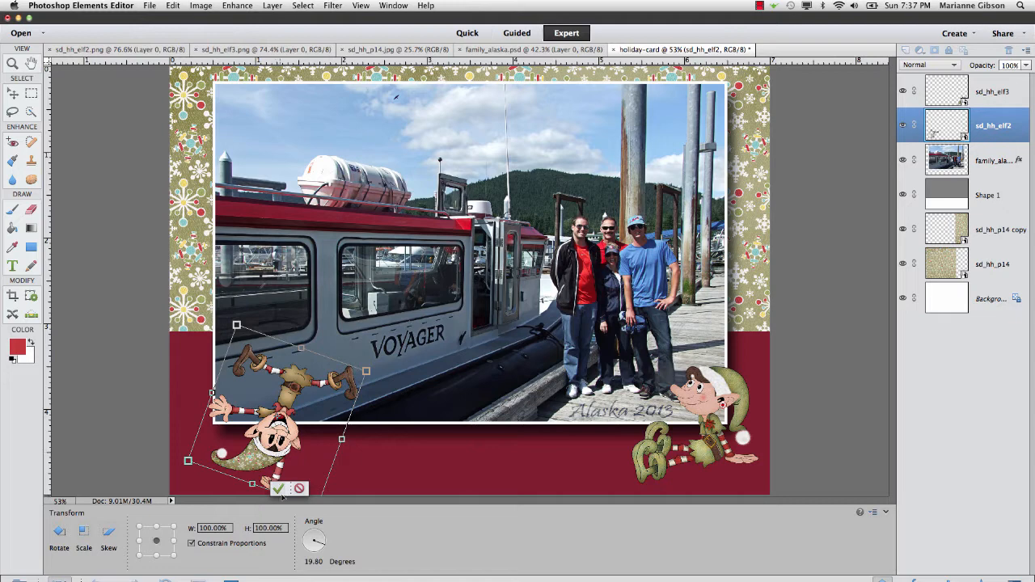
left_click(278, 488)
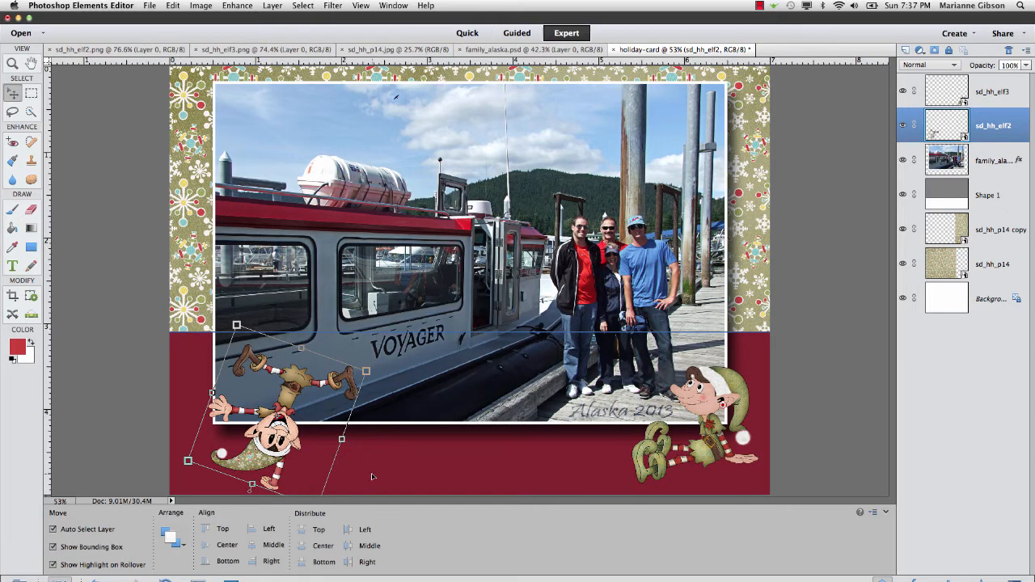
left_click_drag(274, 457, 260, 450)
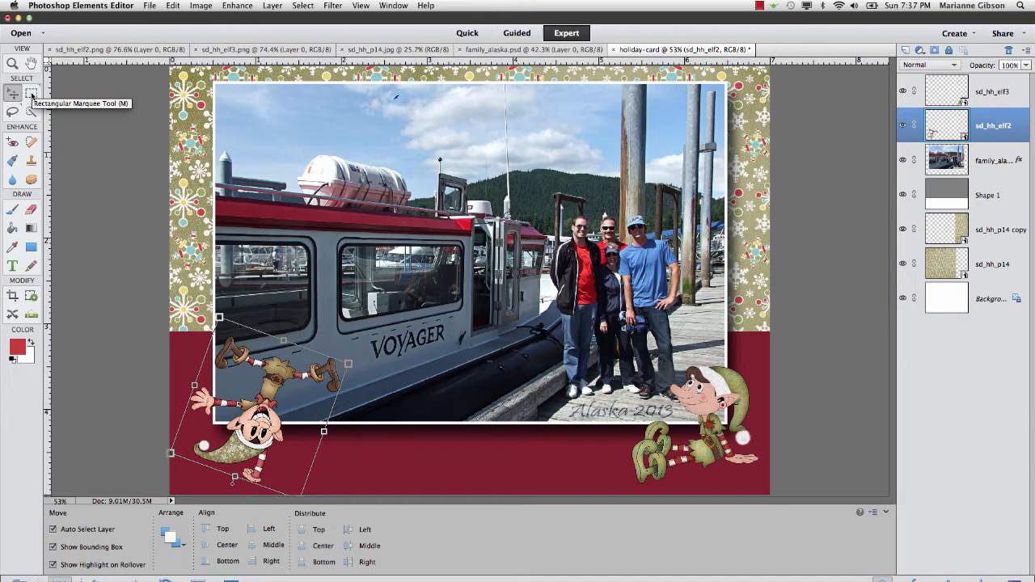
- Try several drop shadow styles on the upside-down elf, including High, and settle on a small, close shadow
left_click(31, 95)
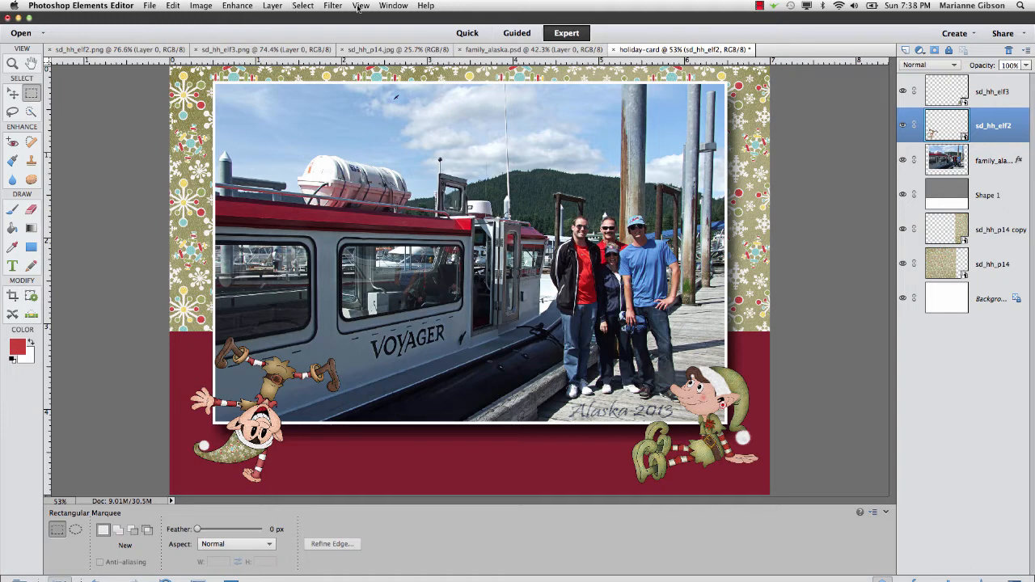
left_click(385, 6)
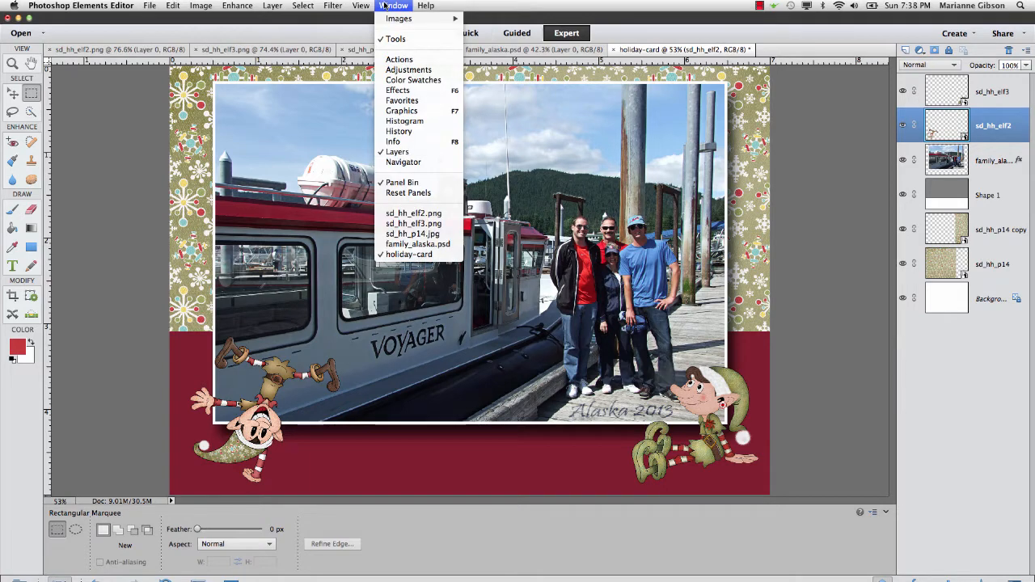
left_click(396, 91)
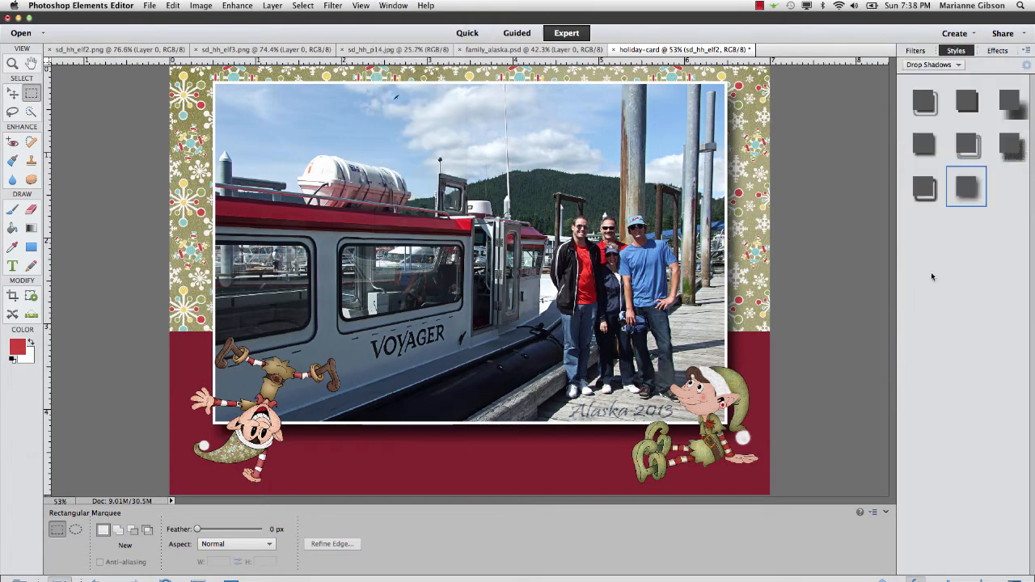
left_click(957, 64)
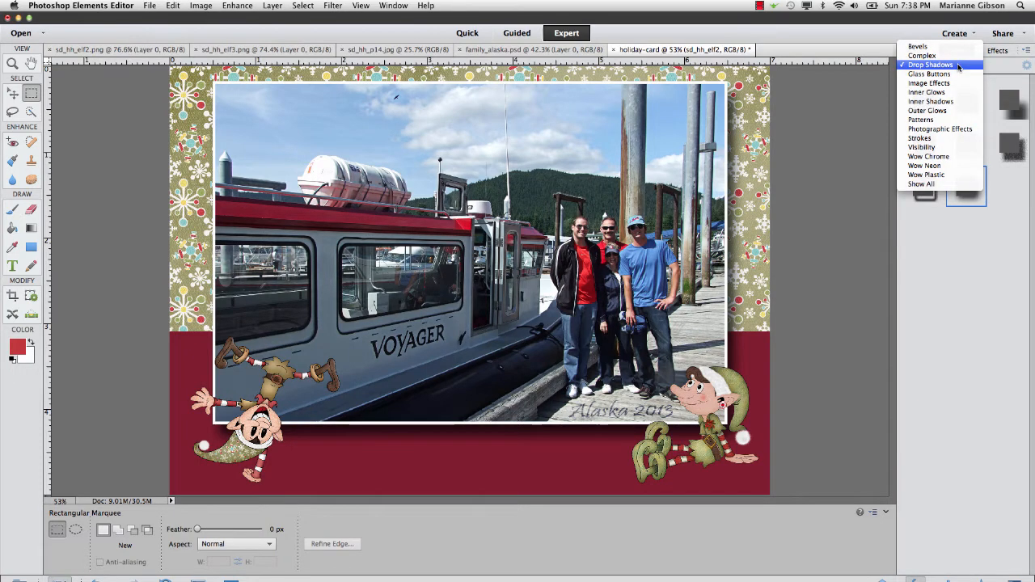
left_click(1008, 110)
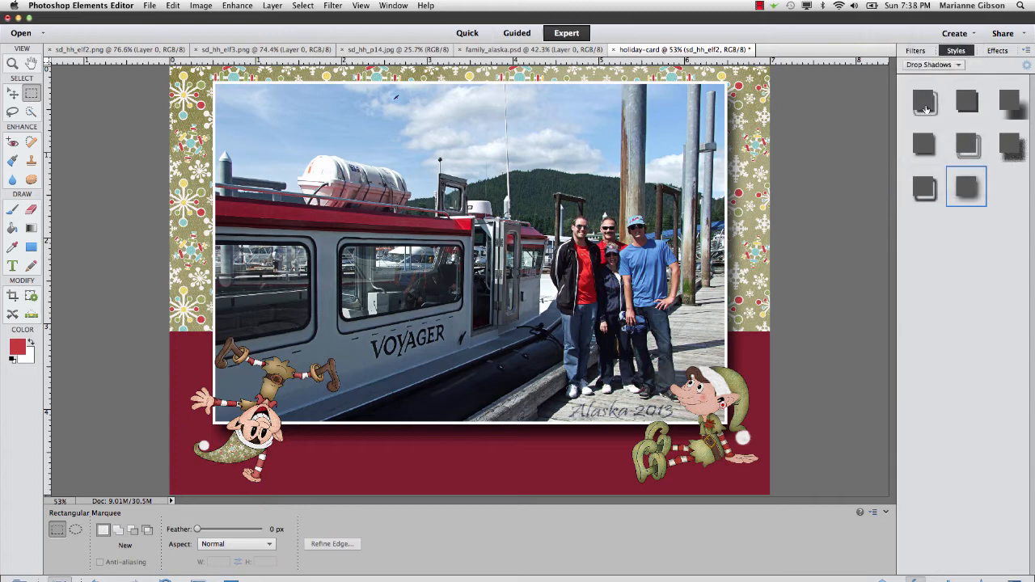
left_click(927, 108)
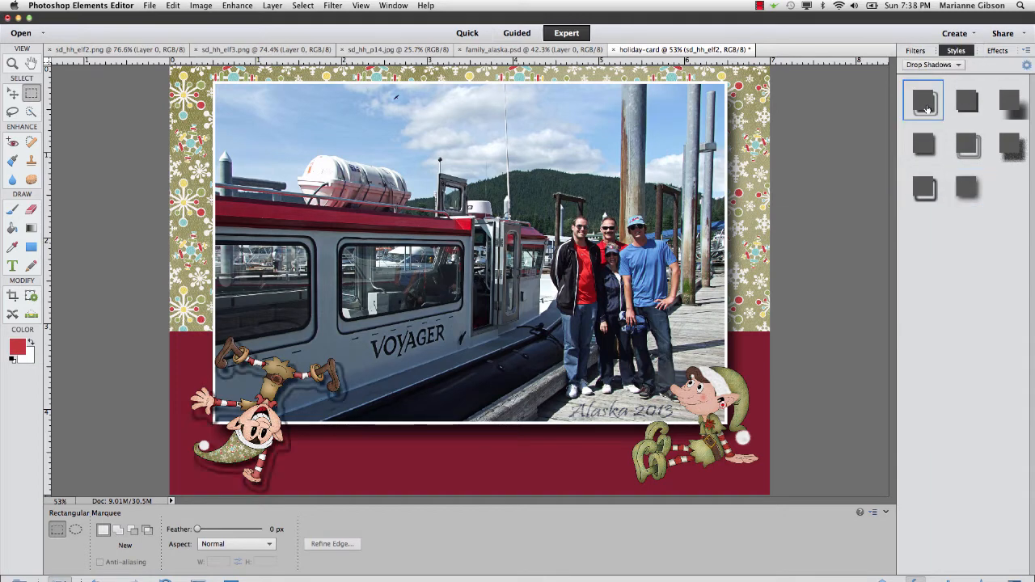
left_click(971, 110)
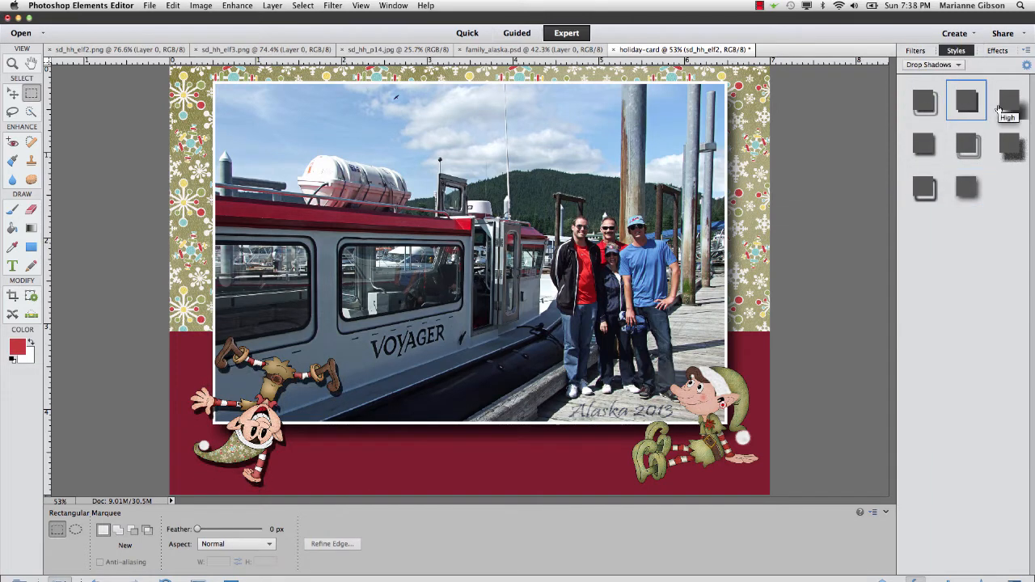
left_click(1000, 108)
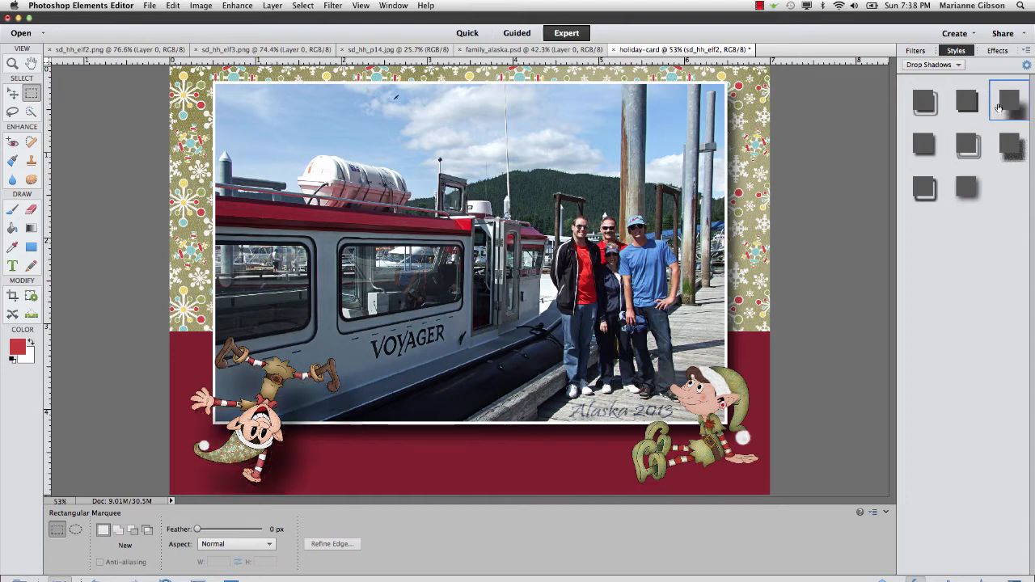
left_click(930, 146)
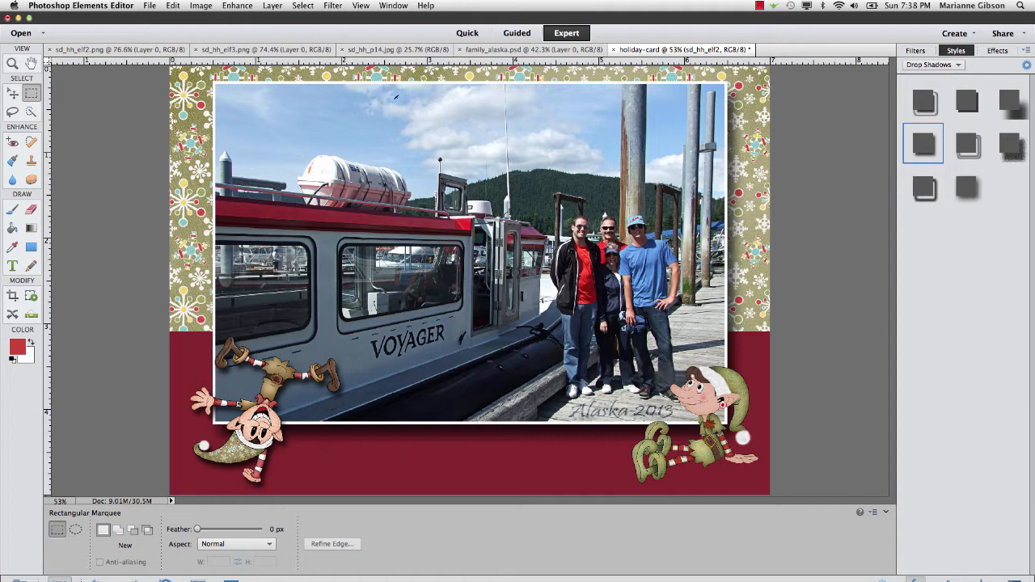
- Copy the drop shadow layer style from the sd_hh_elf2 layer to the sd_hh_elf3 layer
left_click(882, 579)
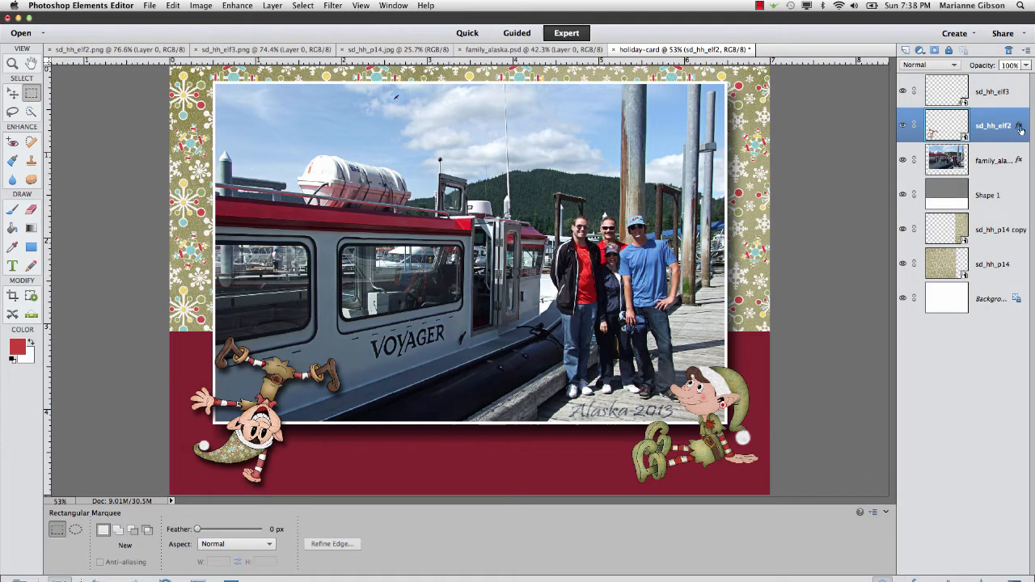
left_click_drag(1020, 130, 1020, 92)
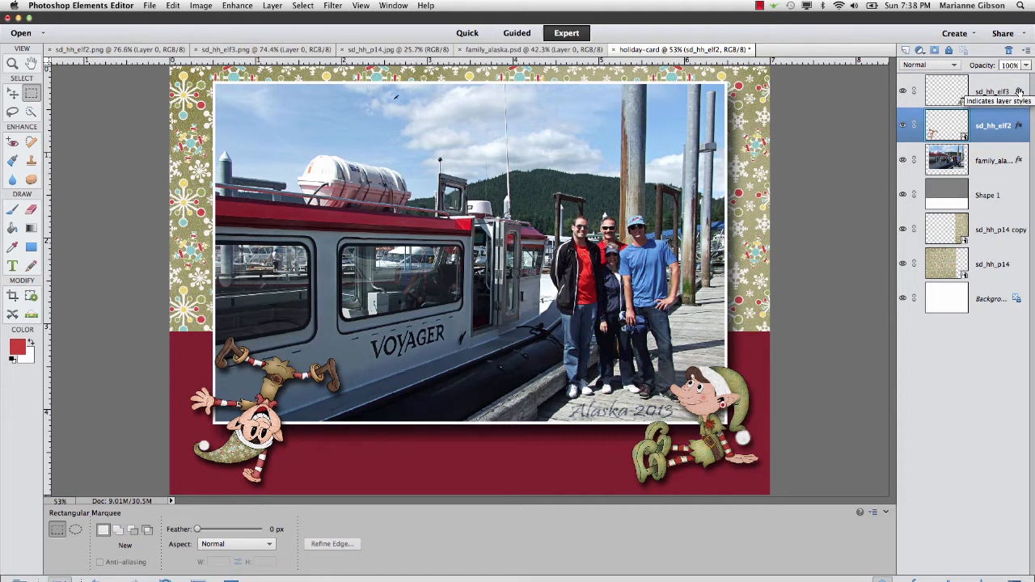
key("super+z")
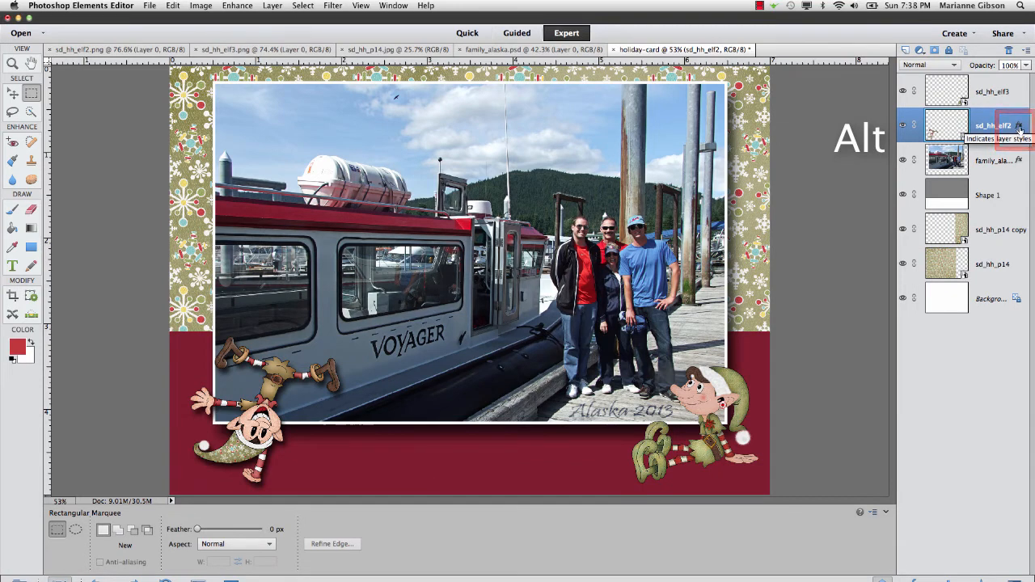
left_click_drag(1019, 128, 1021, 97)
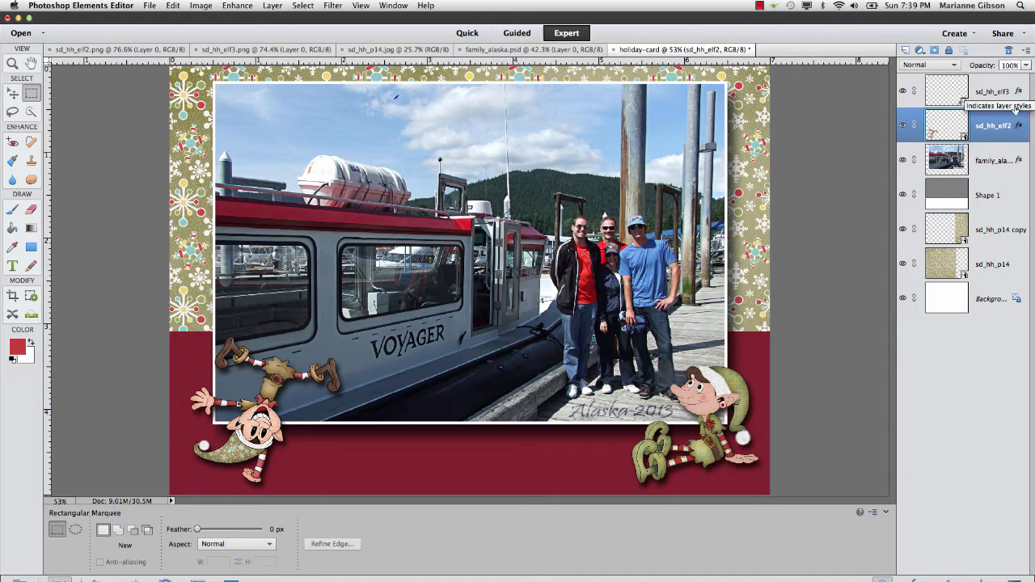
- Make sd_hh_elf3 the active layer and activate the horizontal Type tool
left_click(981, 101)
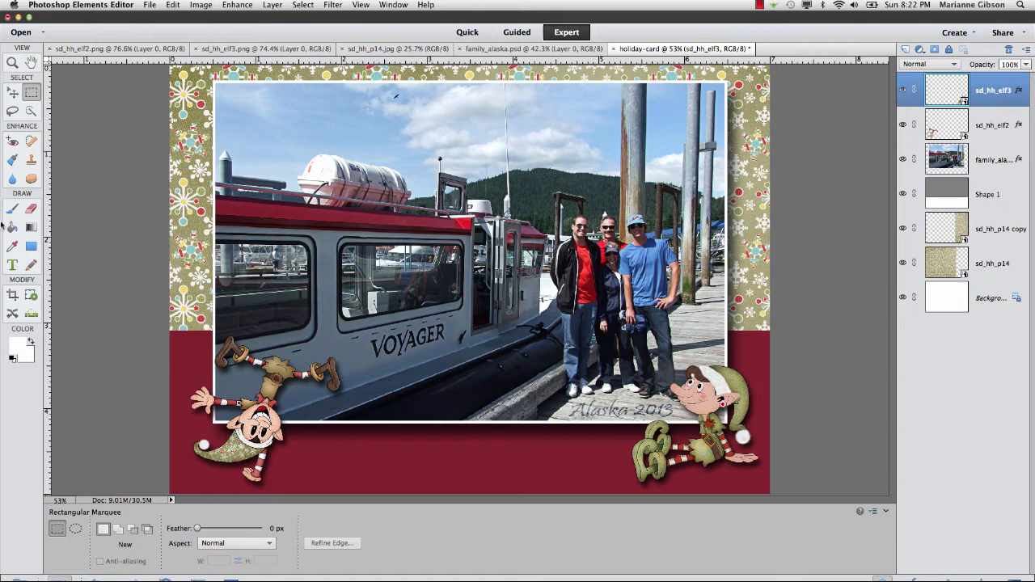
left_click(13, 265)
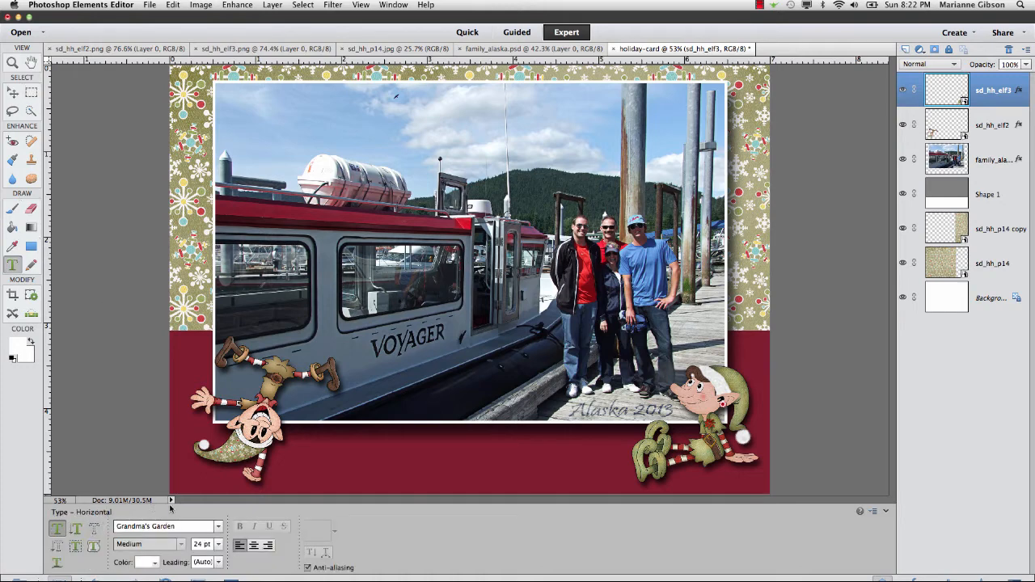
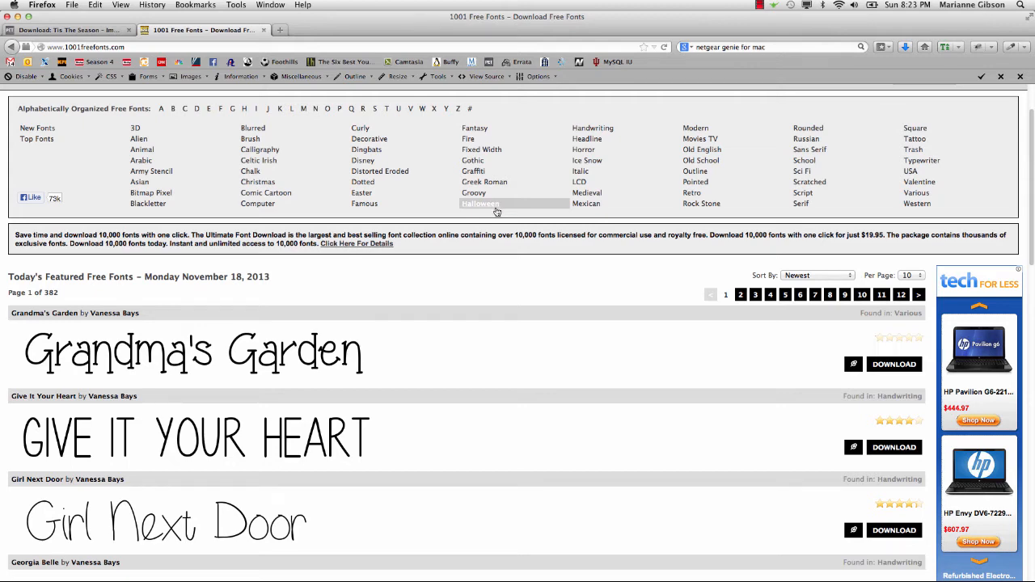
- Browse the Christmas fonts on 1001freefonts.com in Firefox and return to the holiday card in Photoshop Elements
left_click(272, 185)
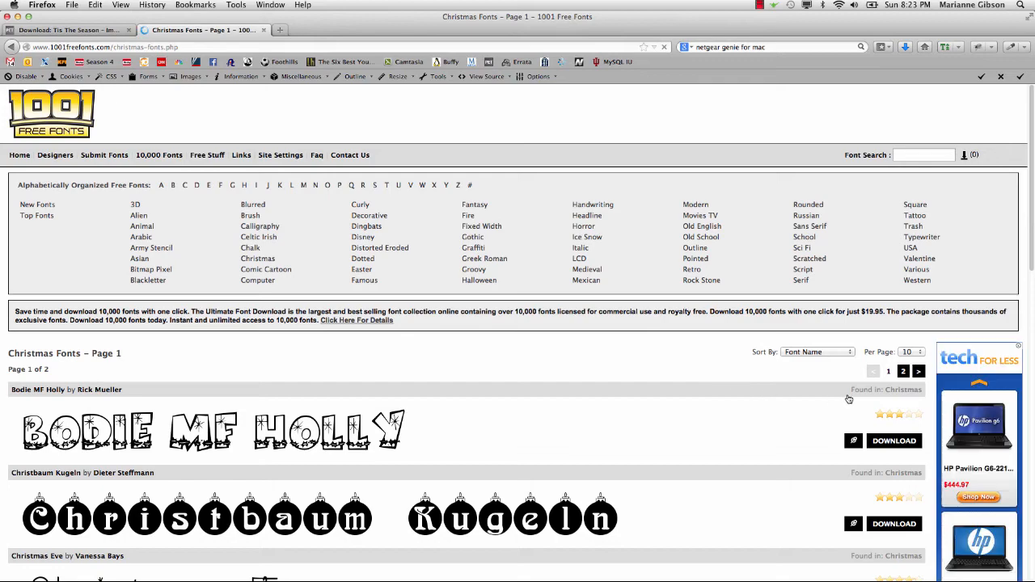
scroll(820, 429, "down", 2)
scroll(820, 431, "down", 10)
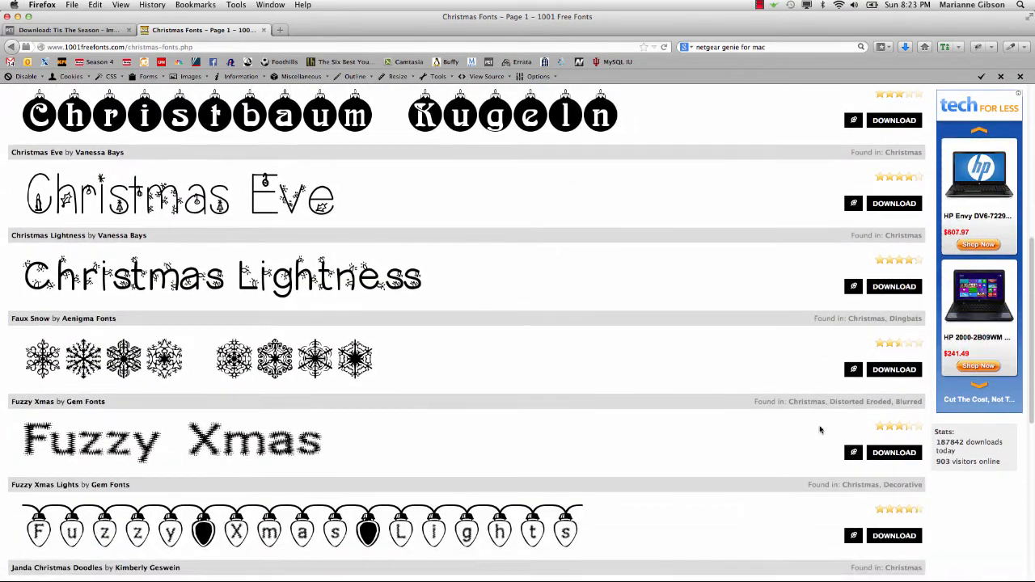
scroll(820, 431, "down", 5)
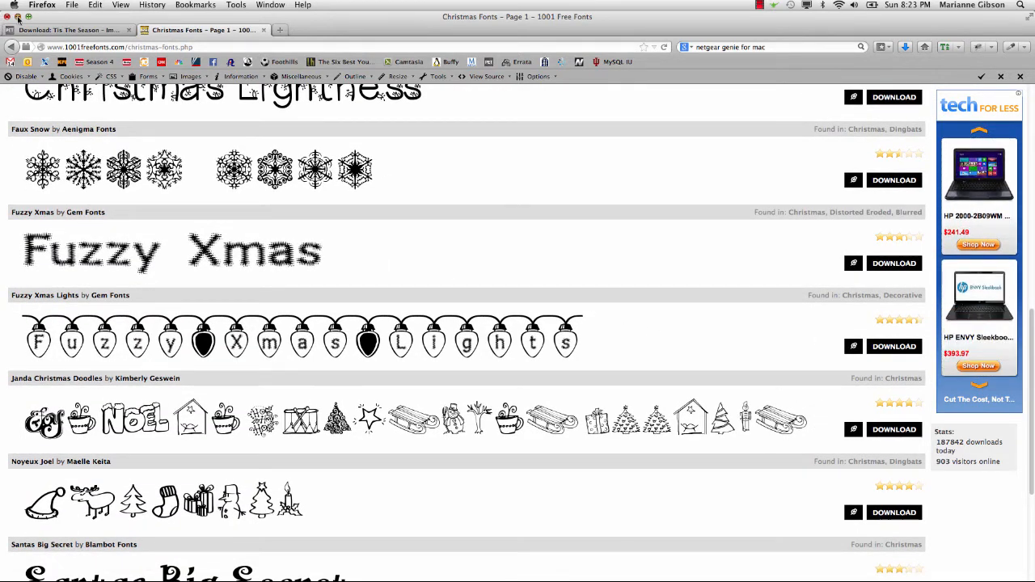
left_click(17, 16)
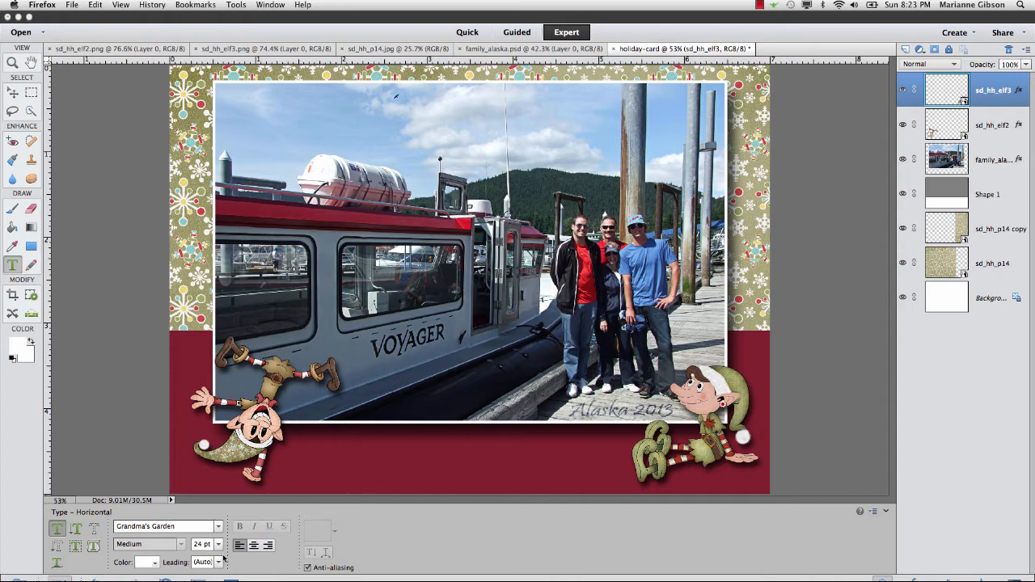
- Set the type to white, keeping the Grandma's Garden font at 24 pt
left_click(218, 528)
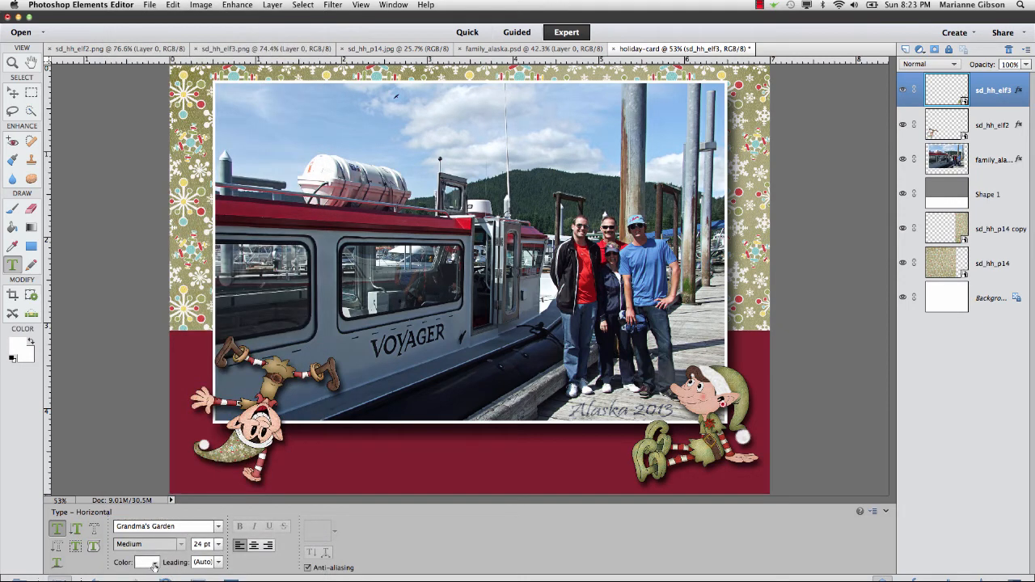
left_click(155, 565)
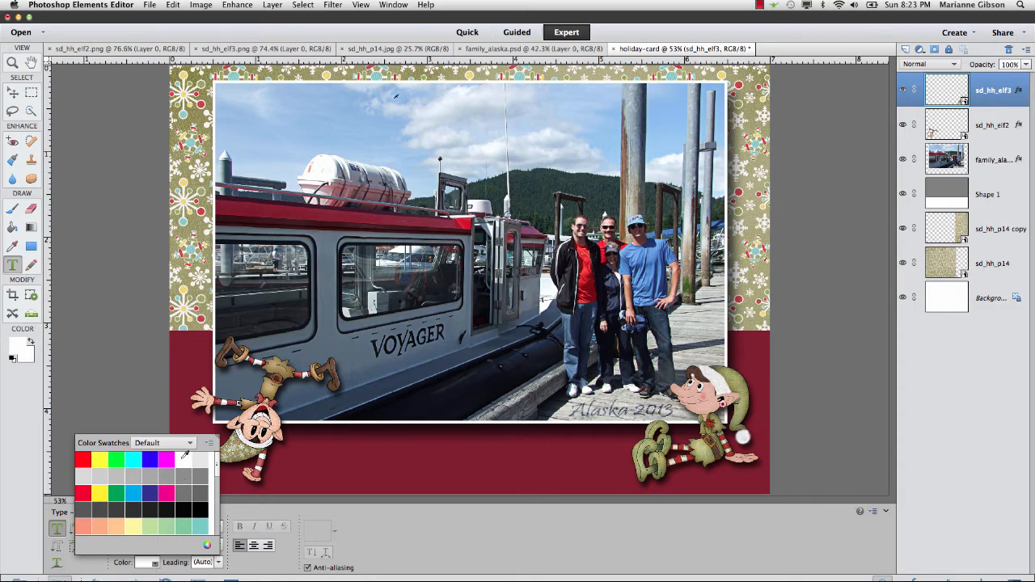
left_click(183, 459)
left_click(457, 540)
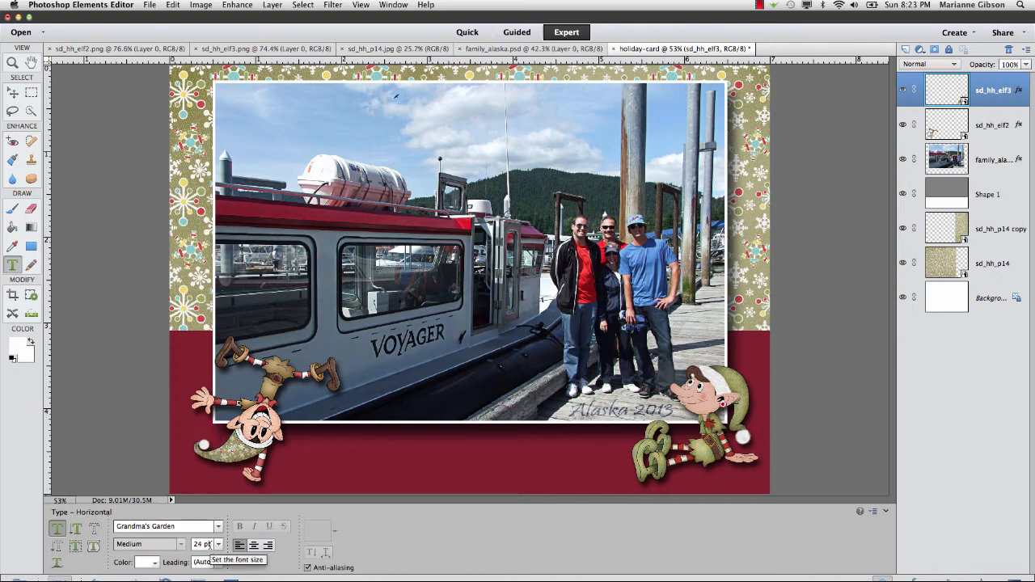
- Add the greeting "Happy Holidays from the" plus the family's surname on the red band and move it lower between the elves
left_click(306, 455)
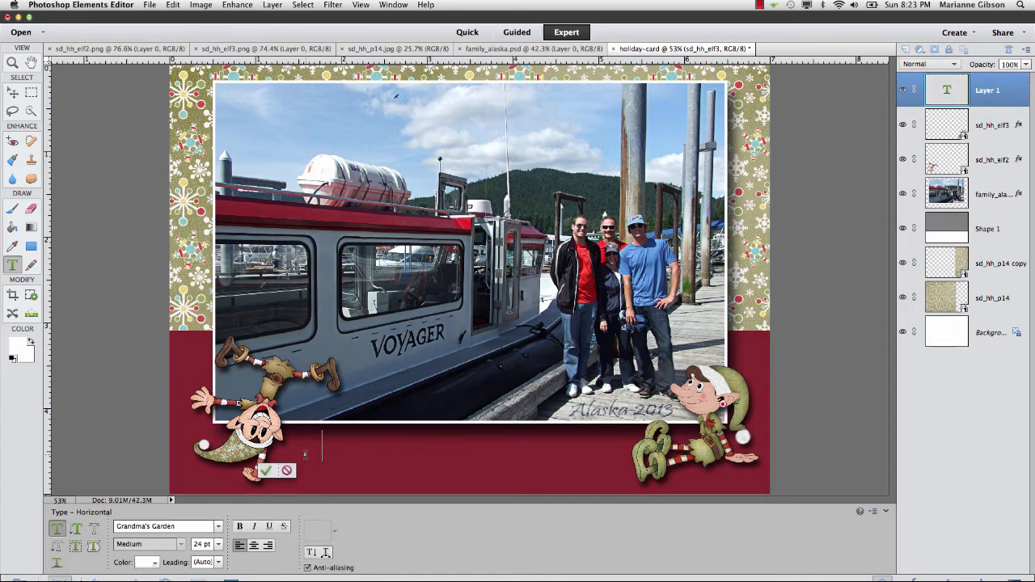
type("Happy Hoi")
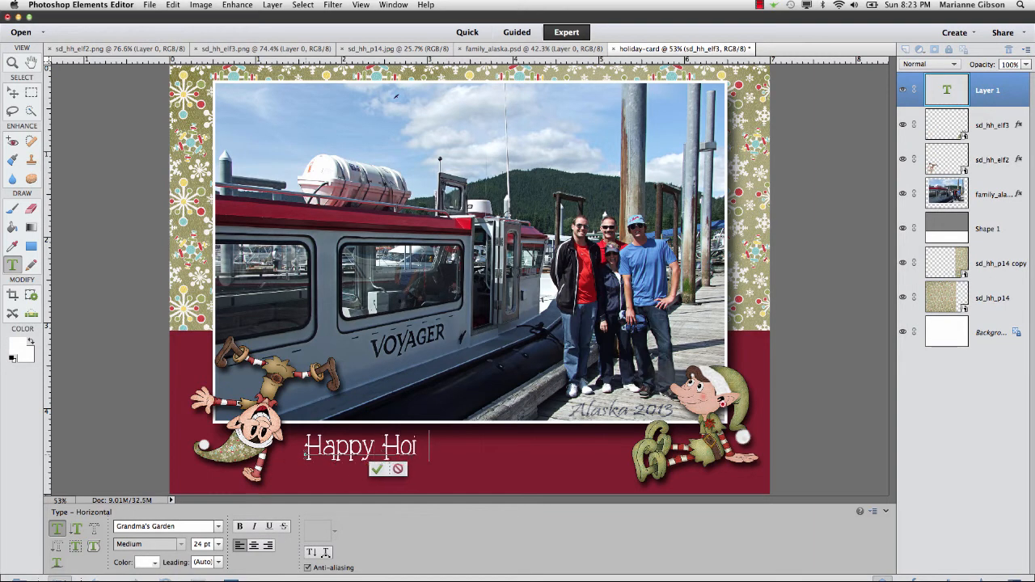
type("days")
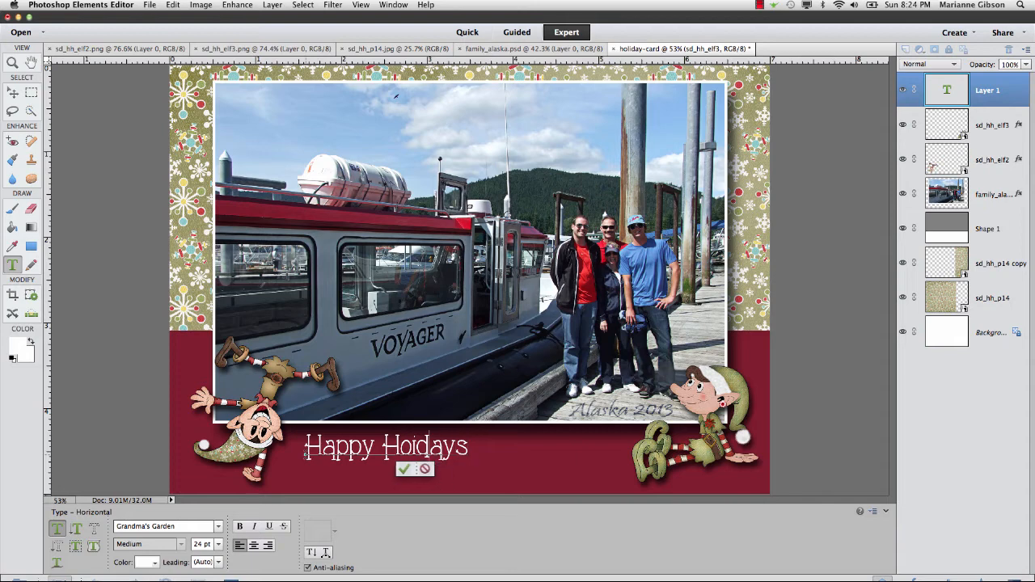
key("BackSpace")
key("BackSpace")
key("BackSpace")
key("BackSpace")
key("BackSpace")
type("lidays ")
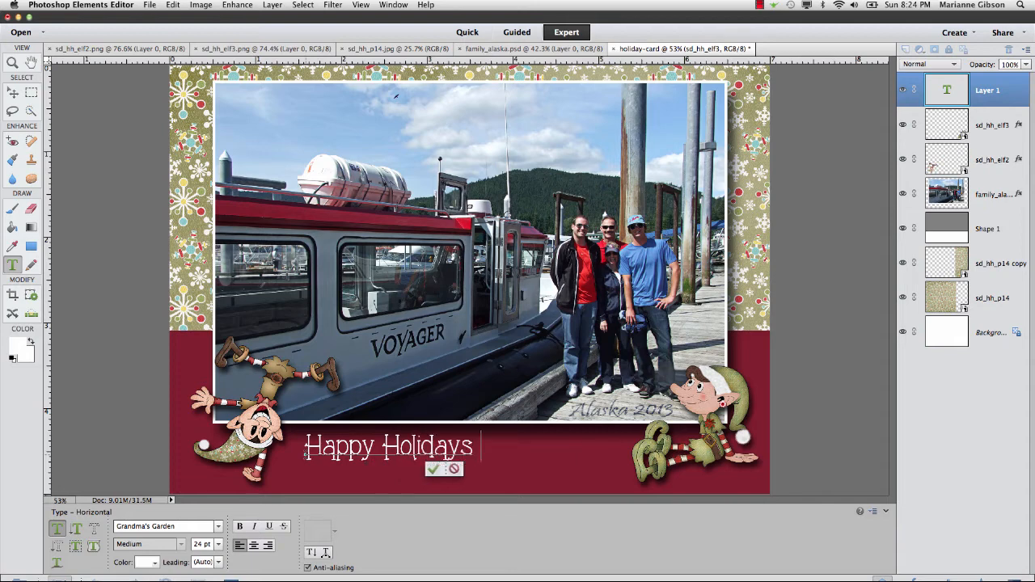
type("from the")
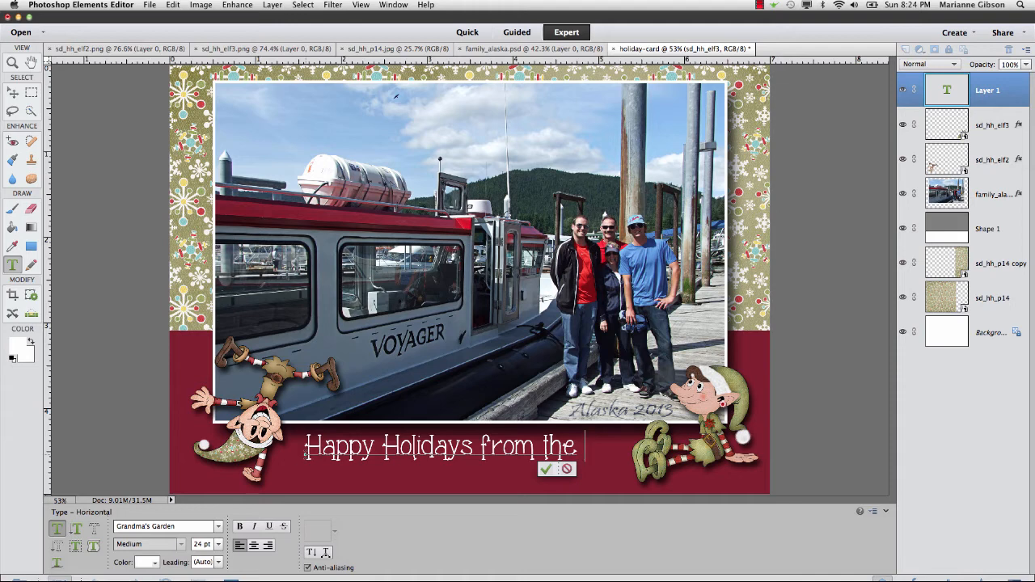
type("Gibson")
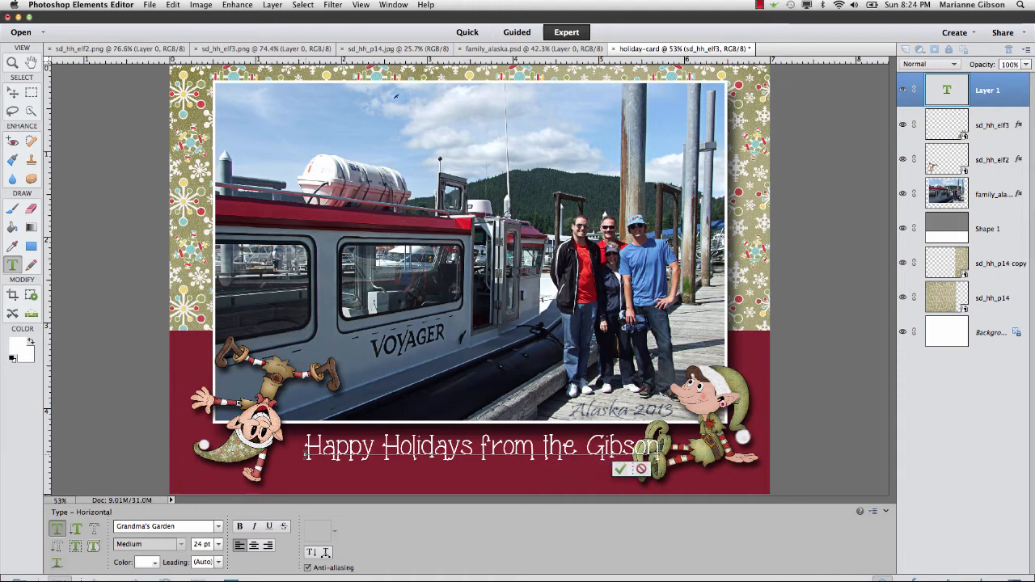
type("'s")
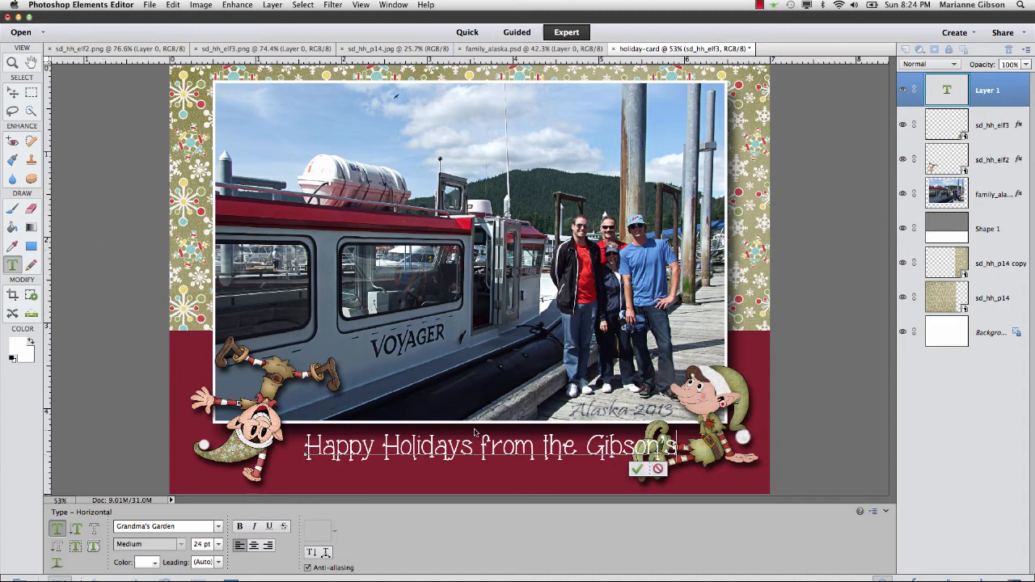
left_click(637, 469)
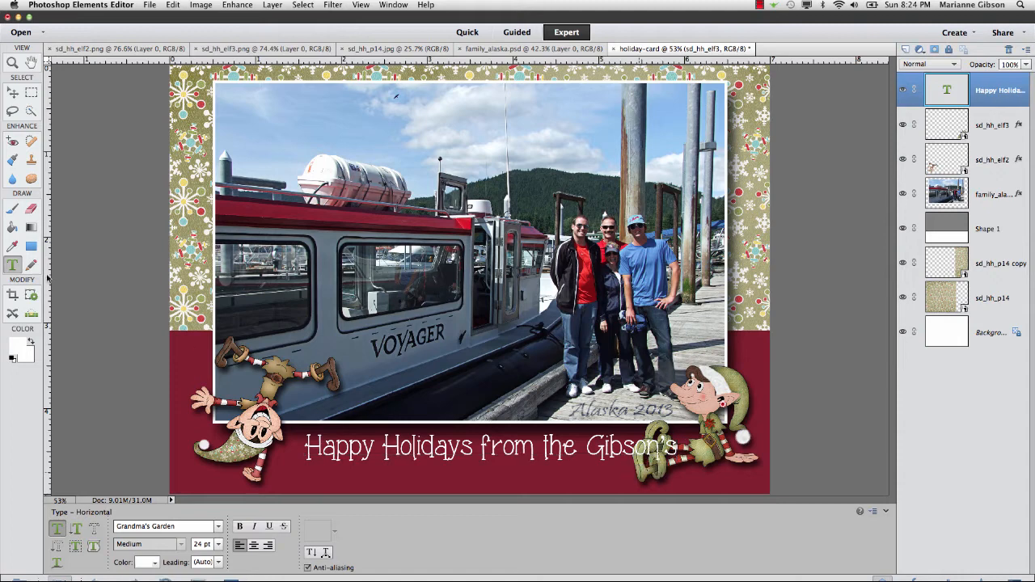
left_click(12, 92)
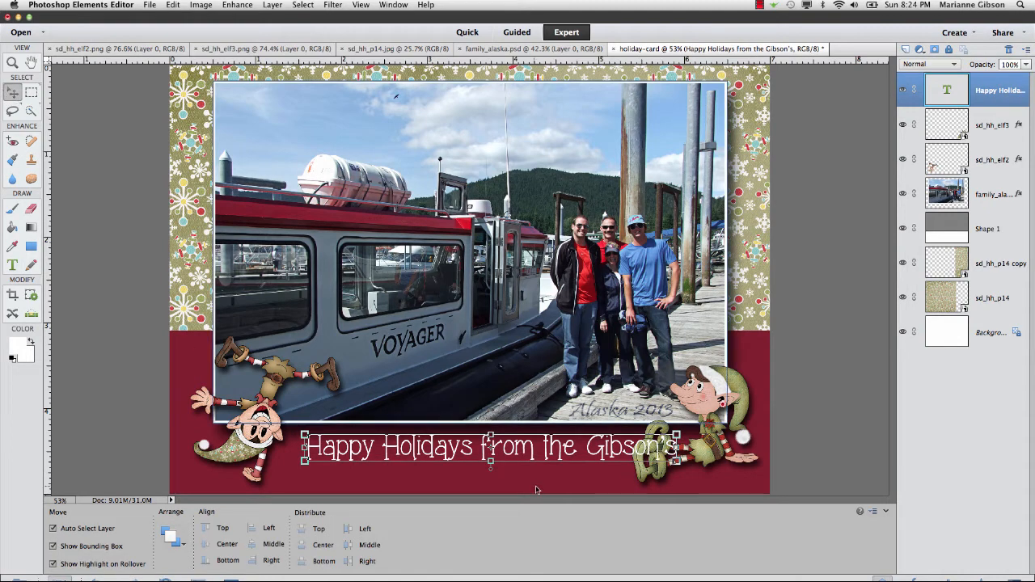
left_click_drag(507, 451, 480, 465)
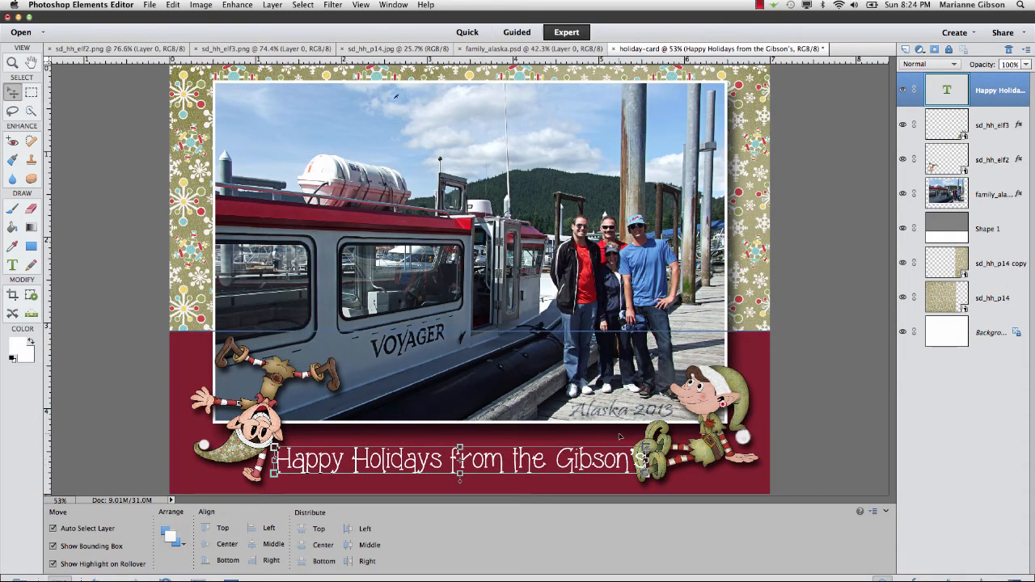
- Scale the sd_hh_elf3 elf to 85.56%, shift it clear of the greeting and rotate it to -6.60 degrees
left_click(702, 443)
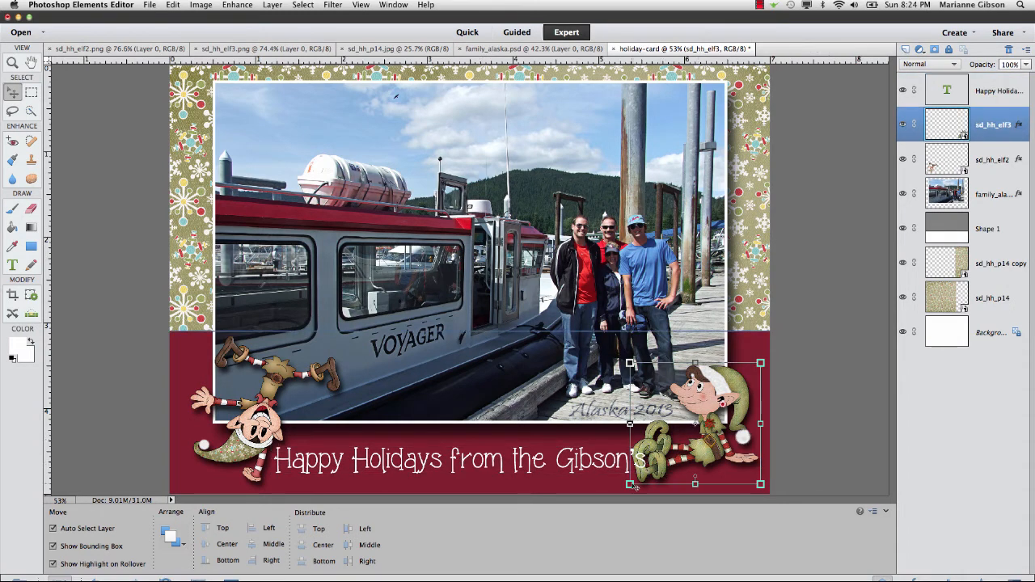
left_click_drag(630, 483, 650, 466)
left_click_drag(708, 438, 711, 445)
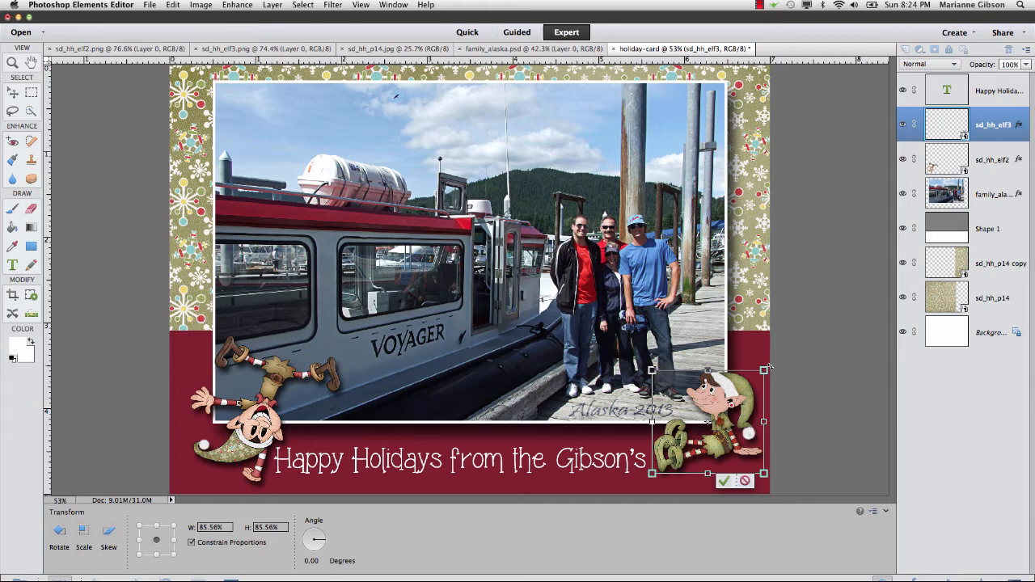
left_click_drag(769, 368, 763, 356)
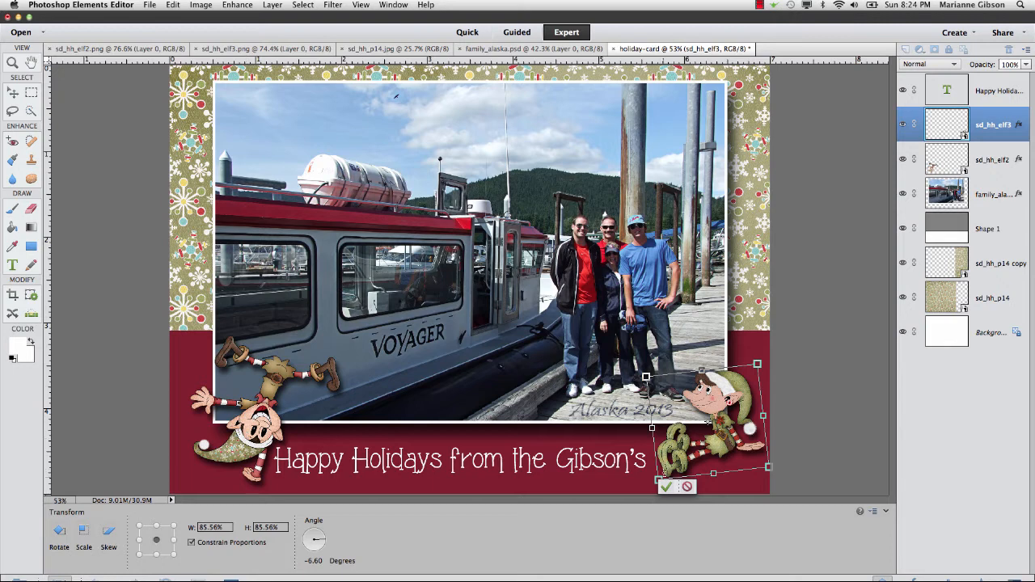
left_click(665, 486)
- Scale the sd_hh_elf2 elf to 91.57% and move it closer to the card's left edge, applying the transformation
left_click(269, 427)
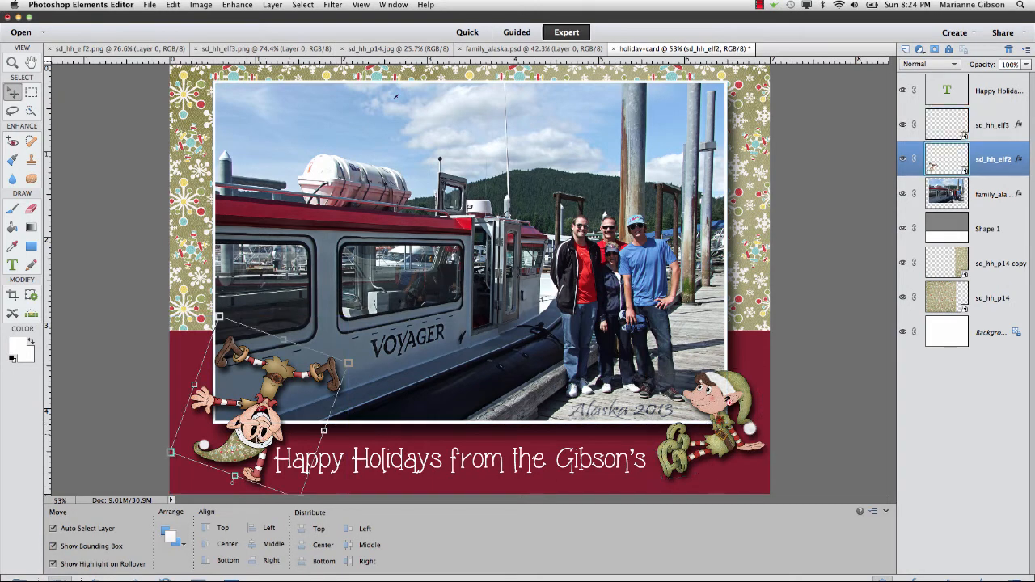
left_click_drag(259, 441, 256, 441)
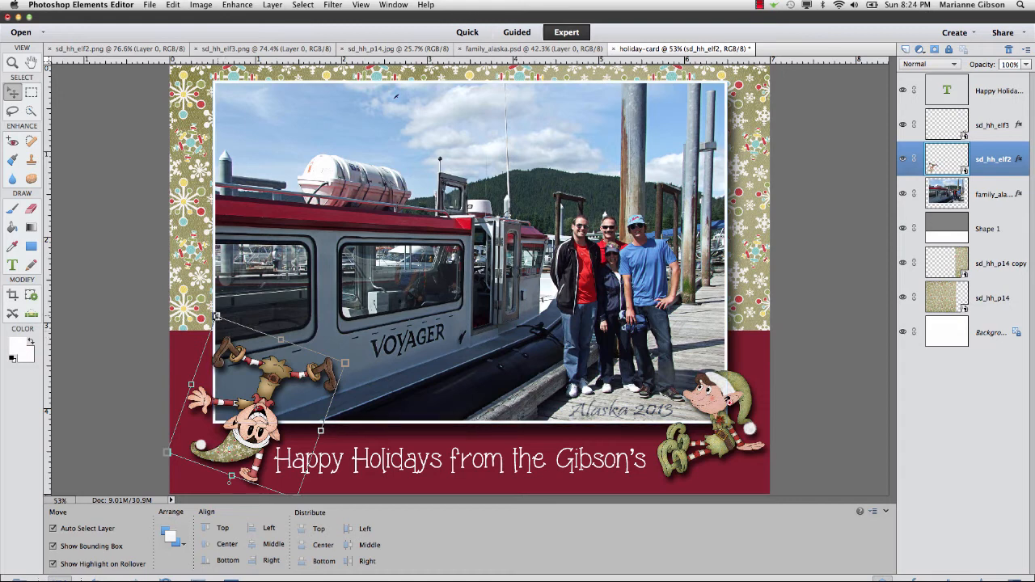
left_click_drag(216, 316, 222, 332)
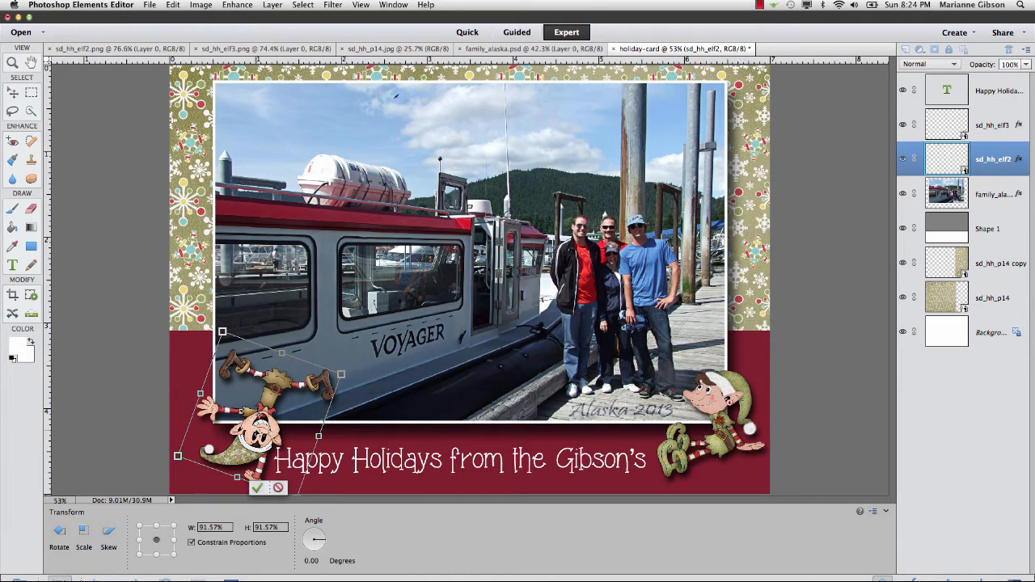
left_click_drag(241, 411, 231, 410)
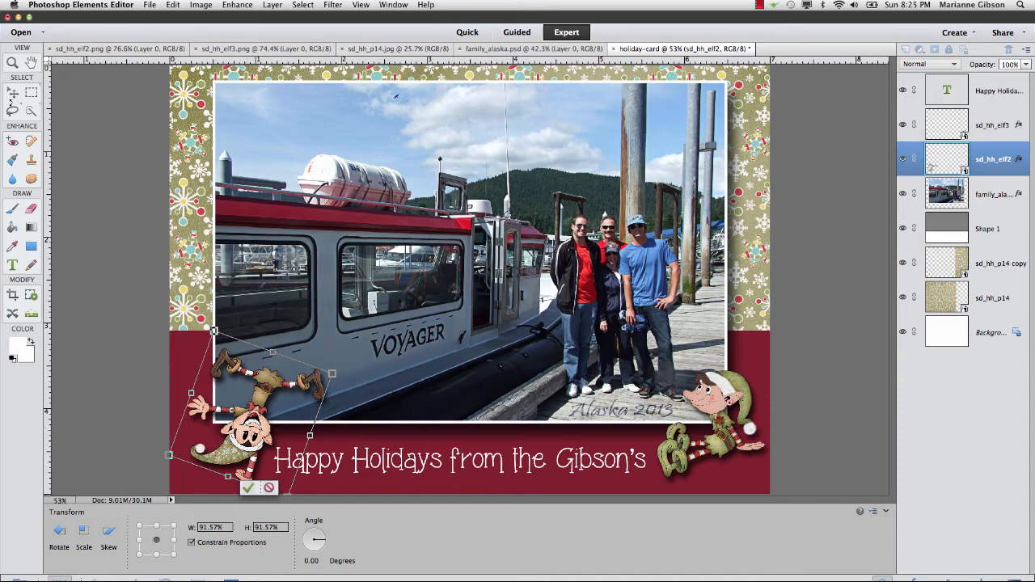
left_click(10, 97)
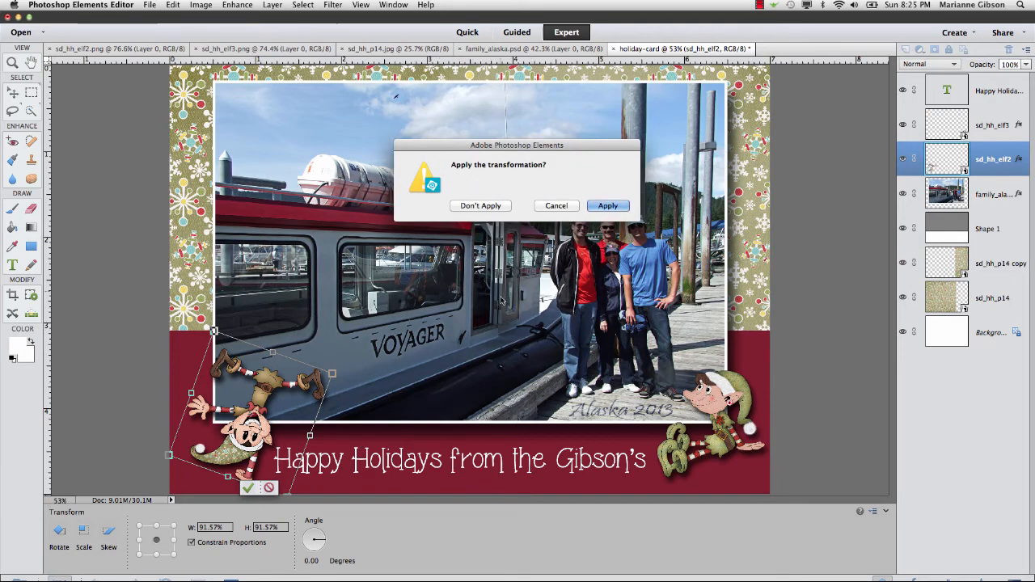
left_click(609, 206)
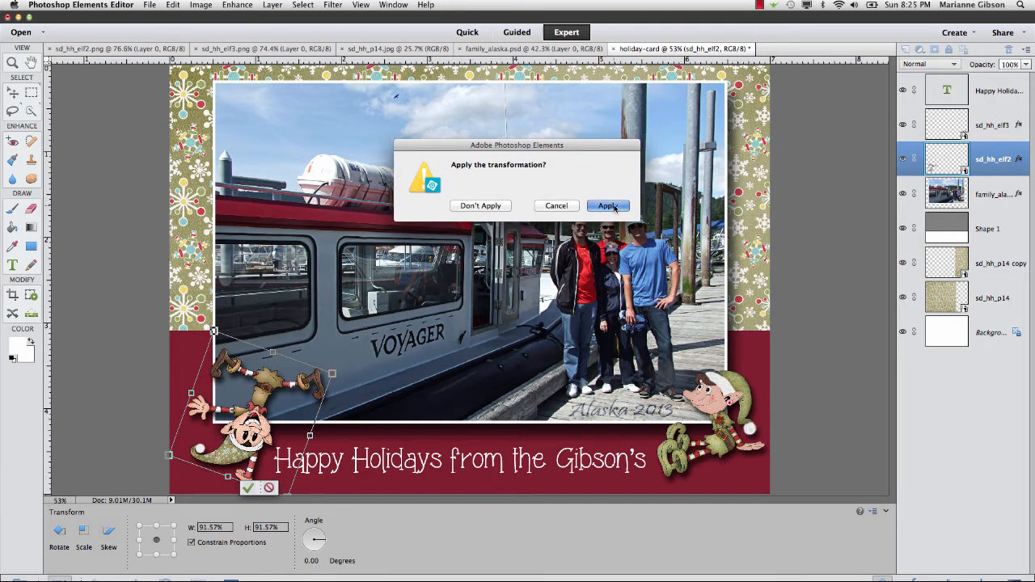
- Reposition the greeting text on the red band so it sits evenly between the two elves
left_click(454, 471)
left_click_drag(455, 473, 462, 473)
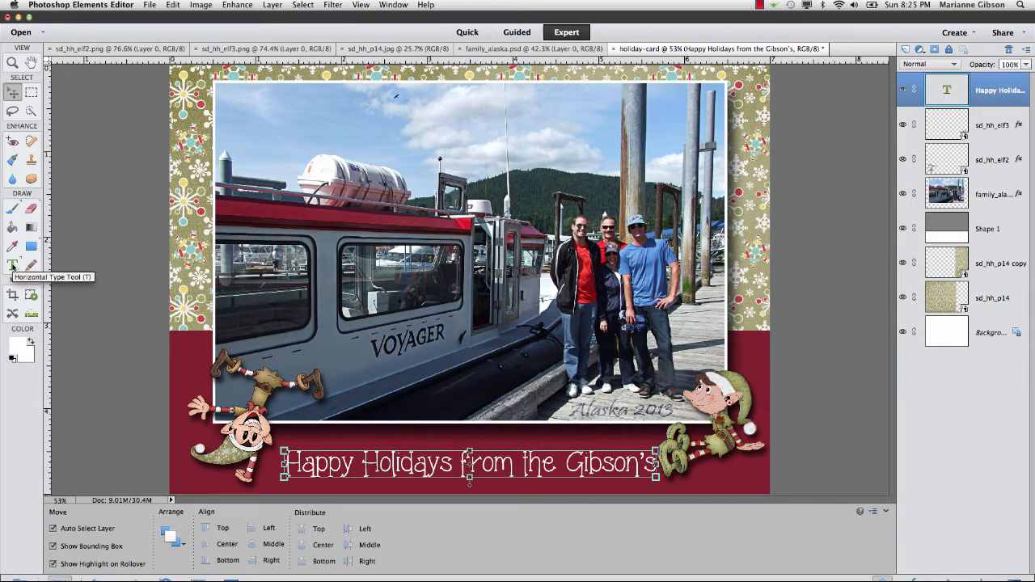
key("Left")
key("Left")
key("Left")
key("Left")
key("Left")
key("Left")
key("Left")
key("Left")
key("Left")
key("Left")
key("Left")
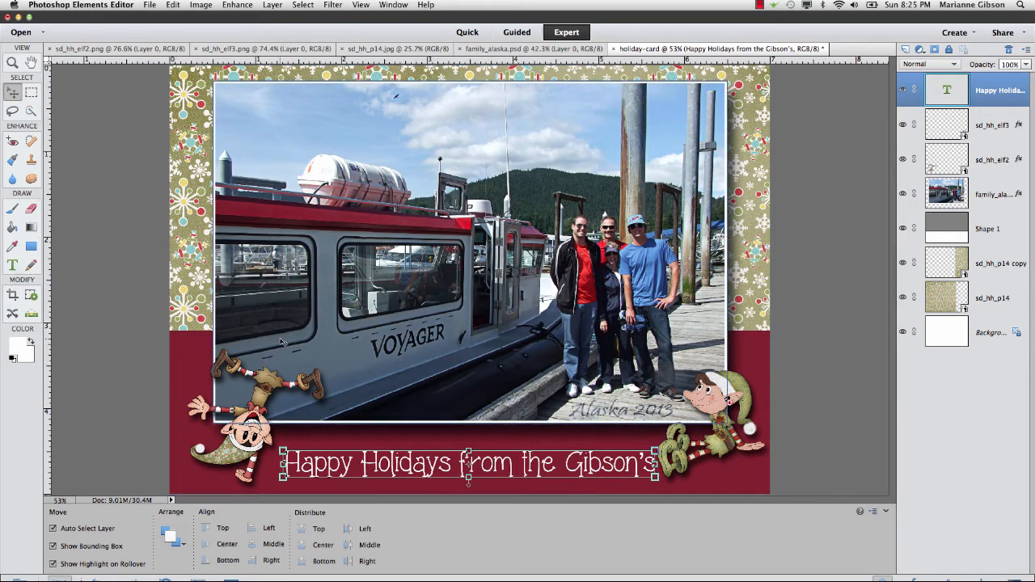
key("Left")
key("Left")
key("Left")
key("Left")
key("Left")
key("Left")
key("Left")
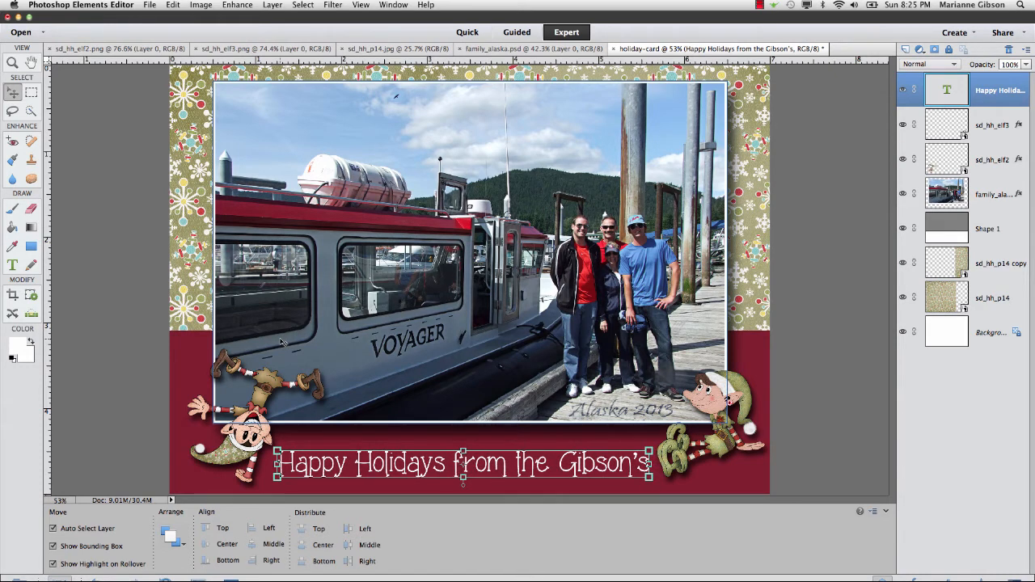
- Warp the greeting text with a horizontal Arc style, bend +9% and no horizontal or vertical distortion
left_click(19, 271)
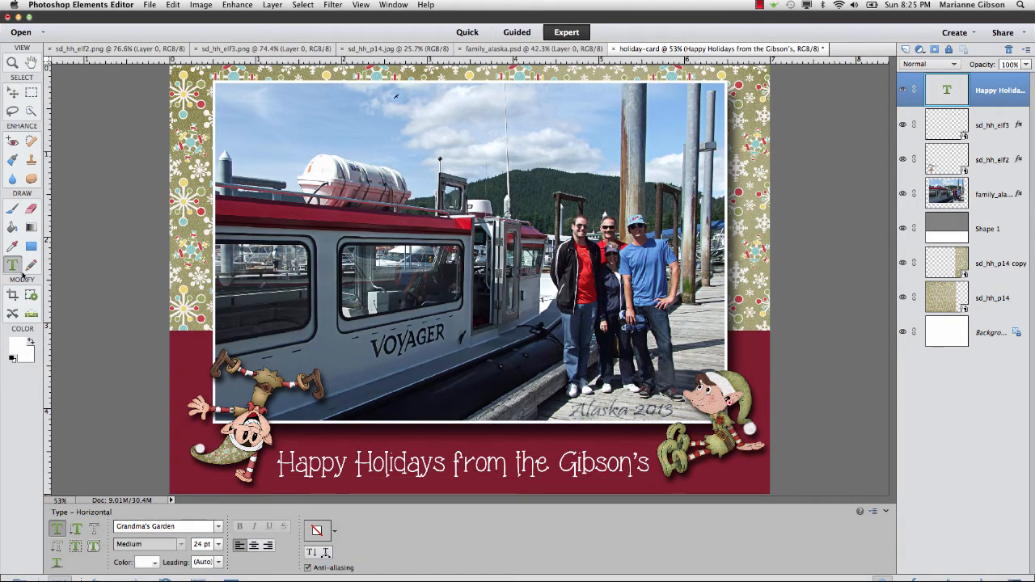
left_click(325, 554)
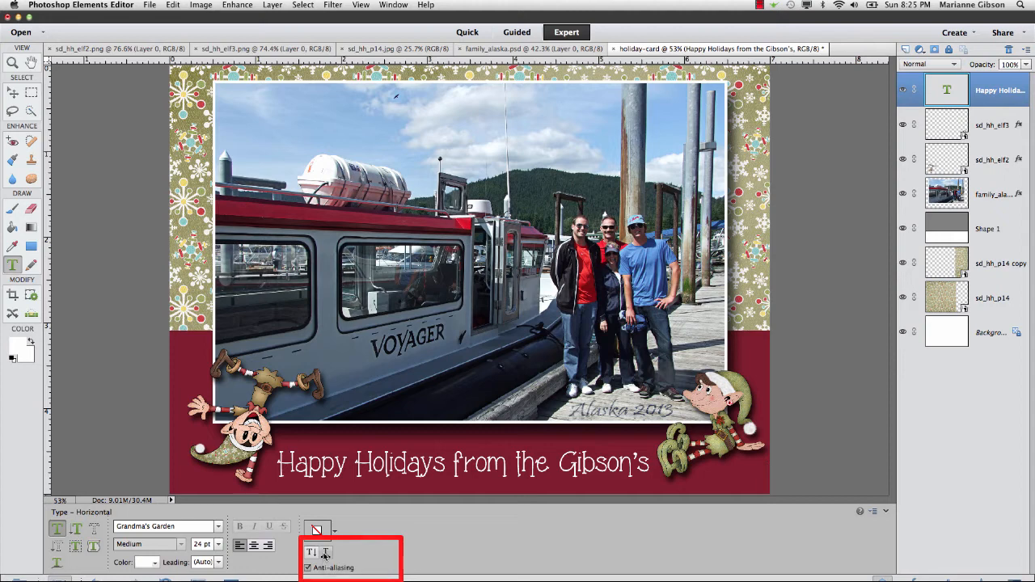
left_click(531, 246)
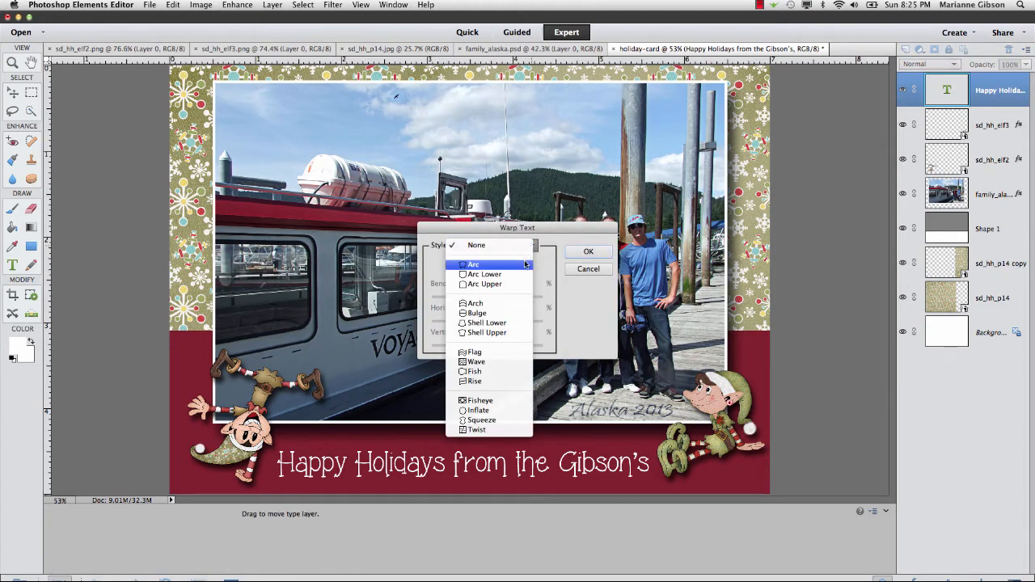
left_click(525, 265)
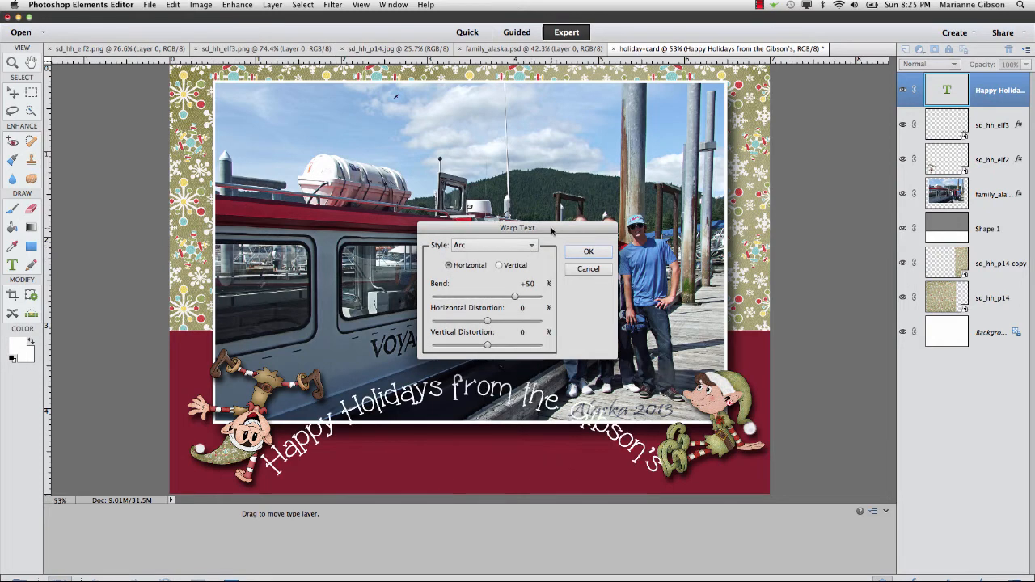
left_click_drag(551, 232, 558, 155)
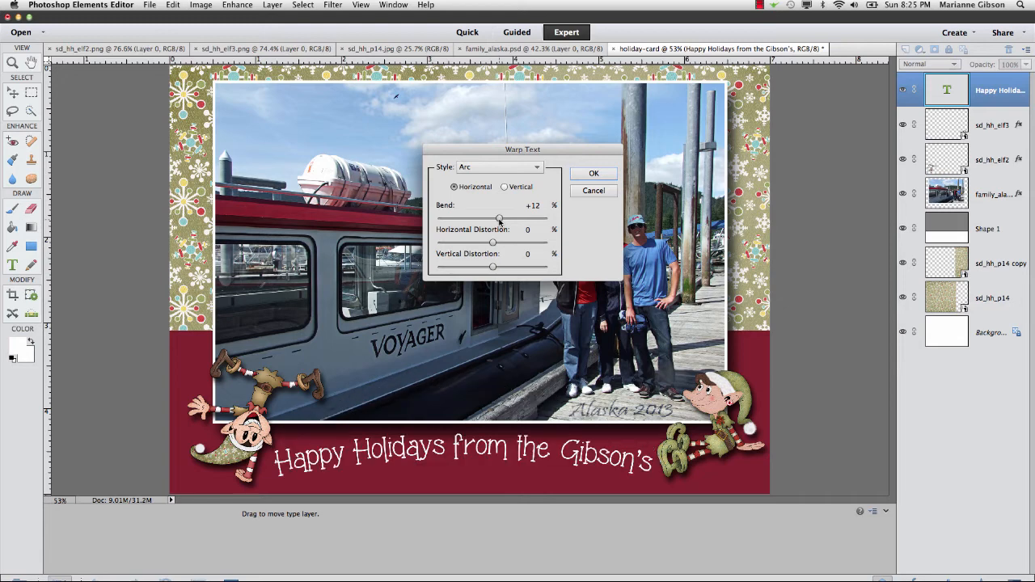
left_click_drag(499, 220, 496, 221)
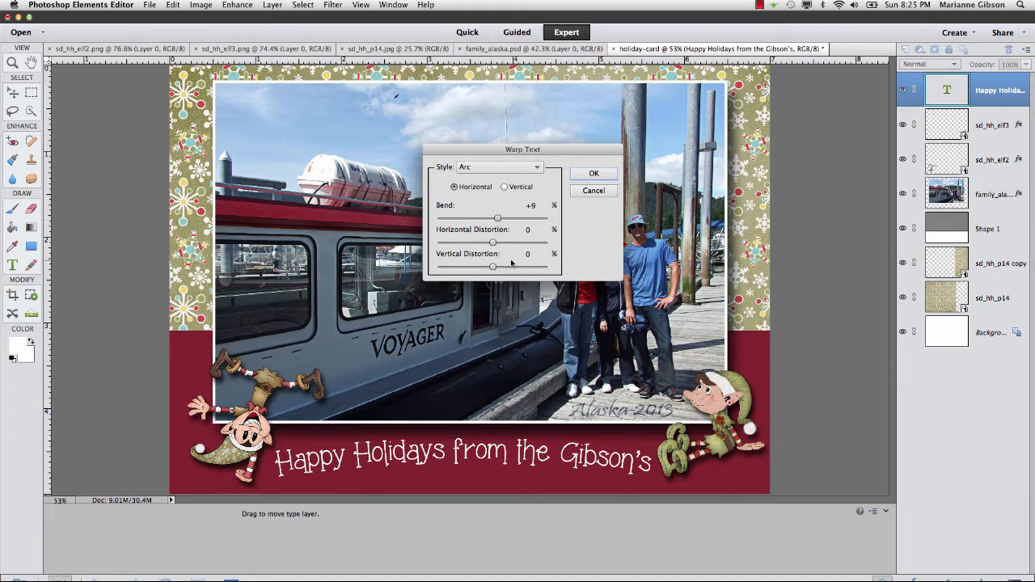
left_click_drag(492, 242, 480, 243)
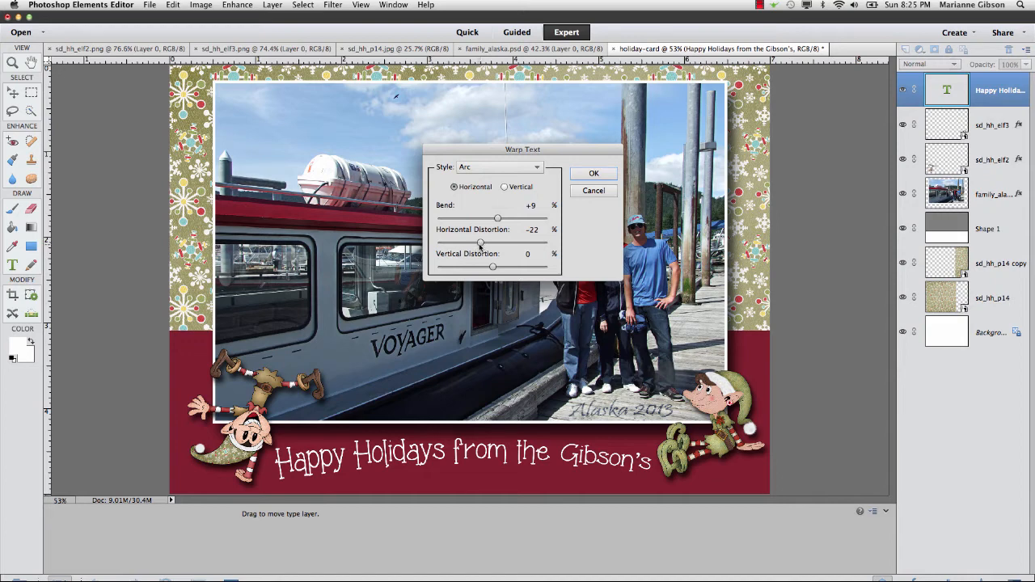
left_click_drag(480, 244, 493, 245)
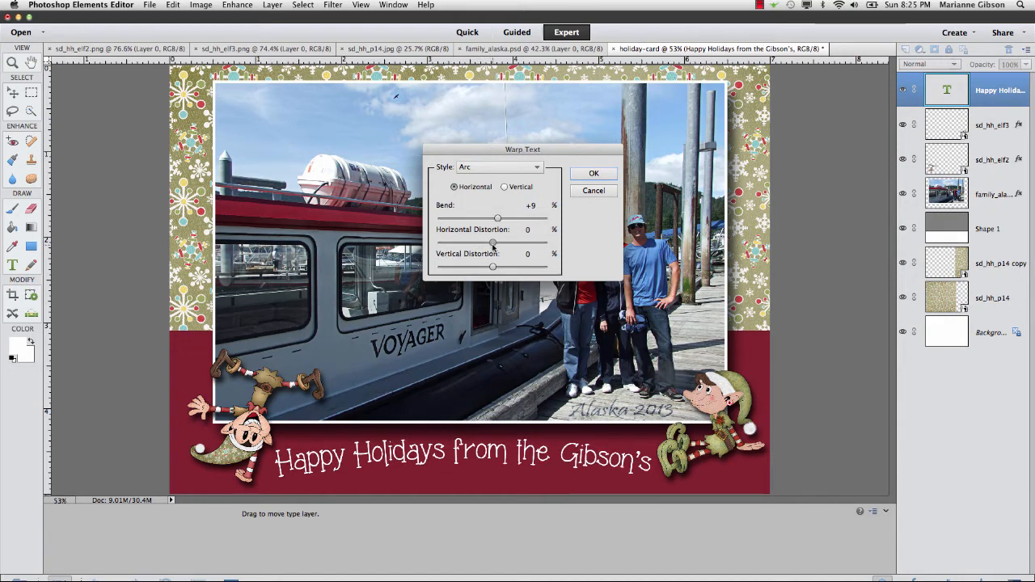
left_click(587, 177)
left_click(589, 176)
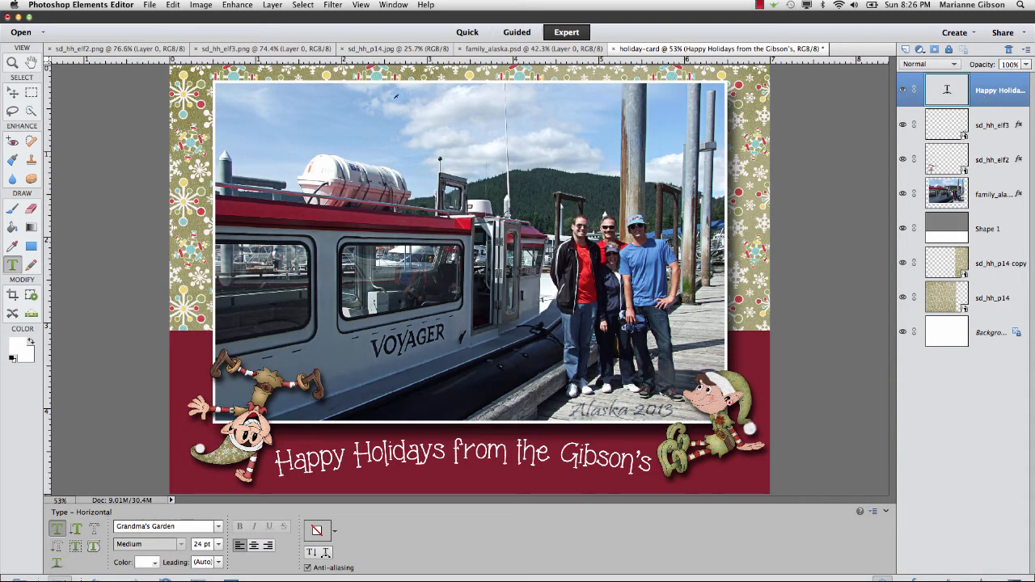
- Apply the black Glass Buttons layer style to the greeting text
left_click(917, 579)
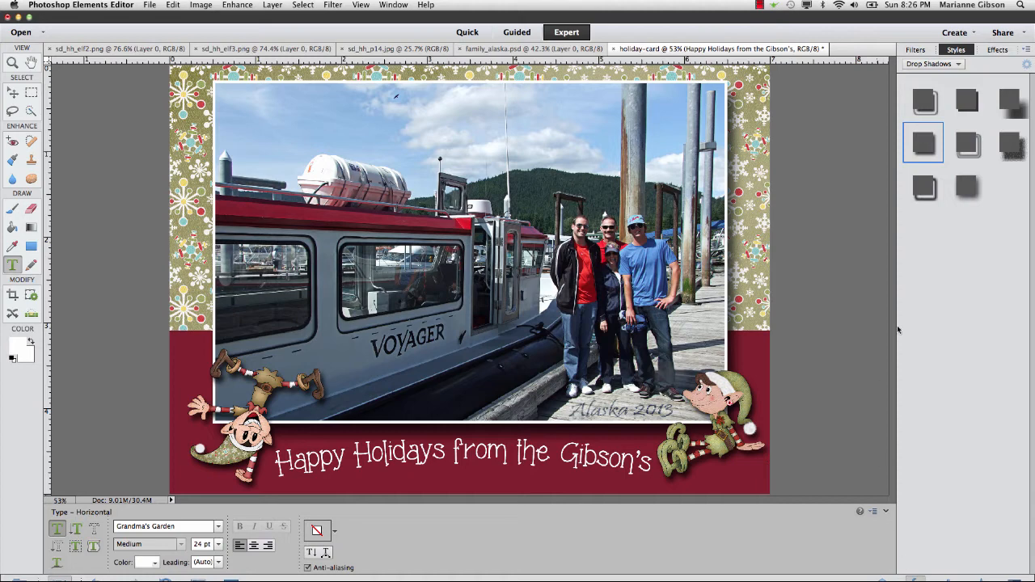
left_click(960, 64)
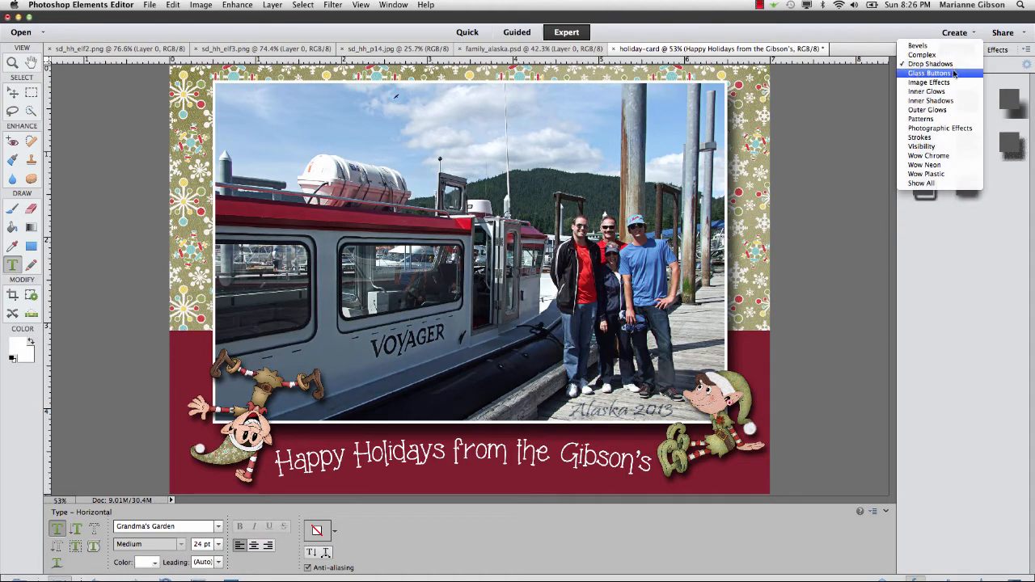
left_click(954, 74)
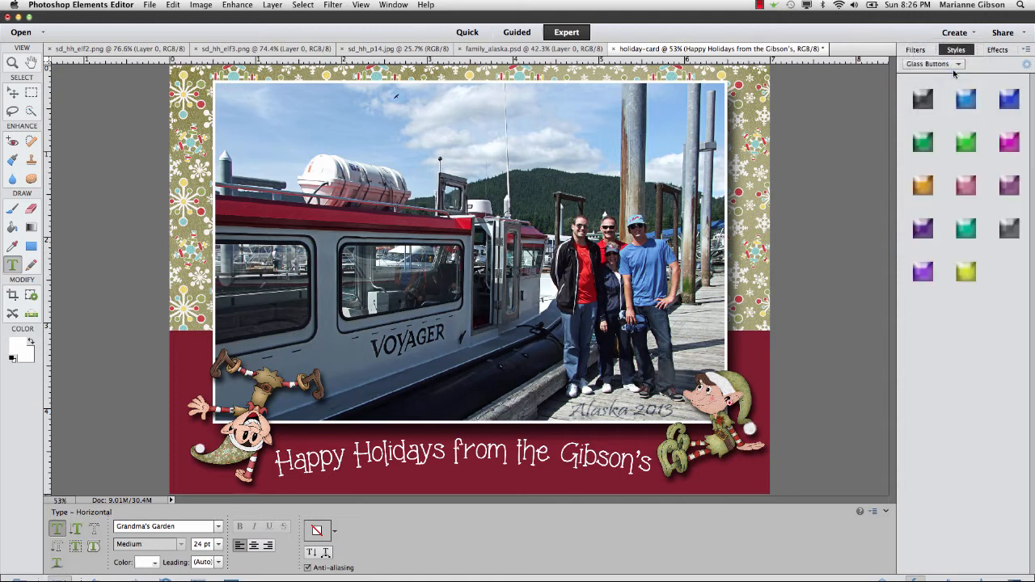
left_click(924, 102)
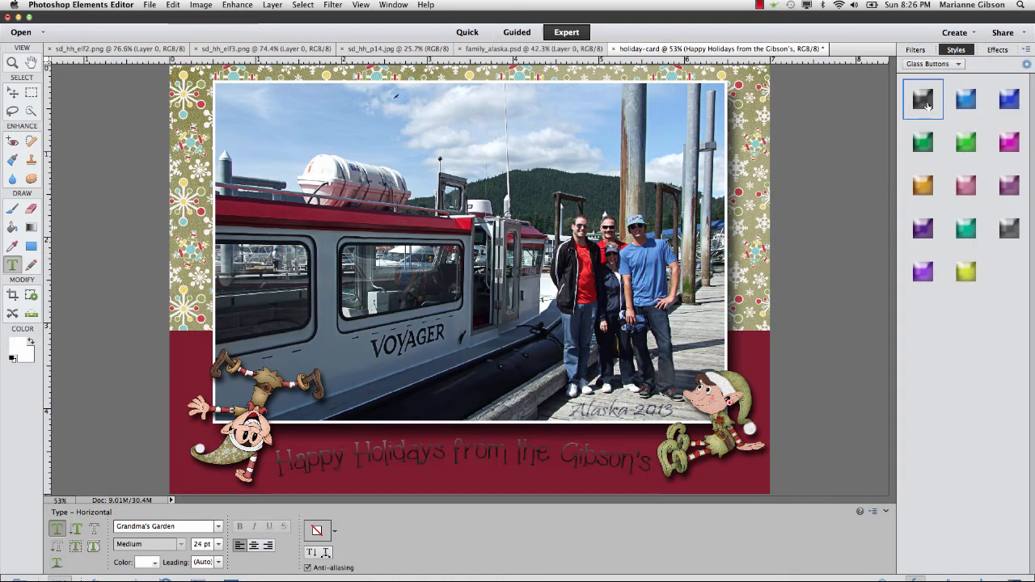
- Compare the blue, green, magenta, orange and teal Glass Buttons styles on the greeting text, and settle on the bright green one
left_click(961, 102)
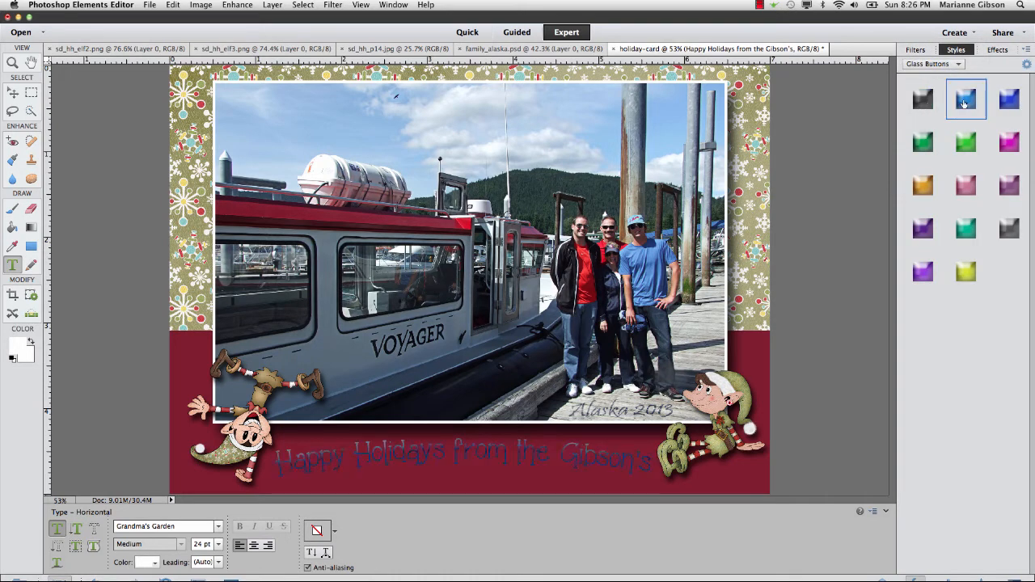
left_click(1000, 104)
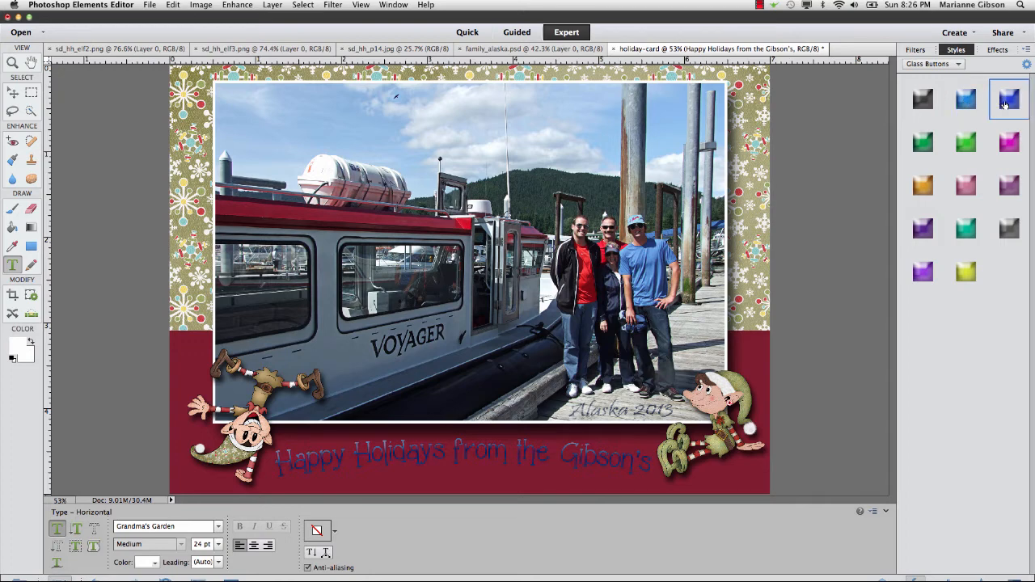
left_click(924, 143)
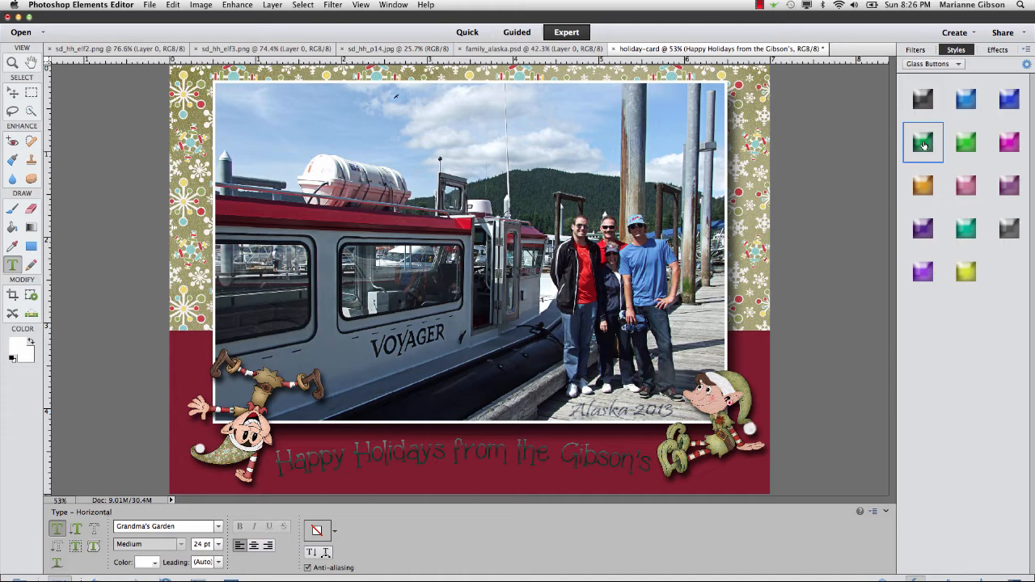
left_click(966, 144)
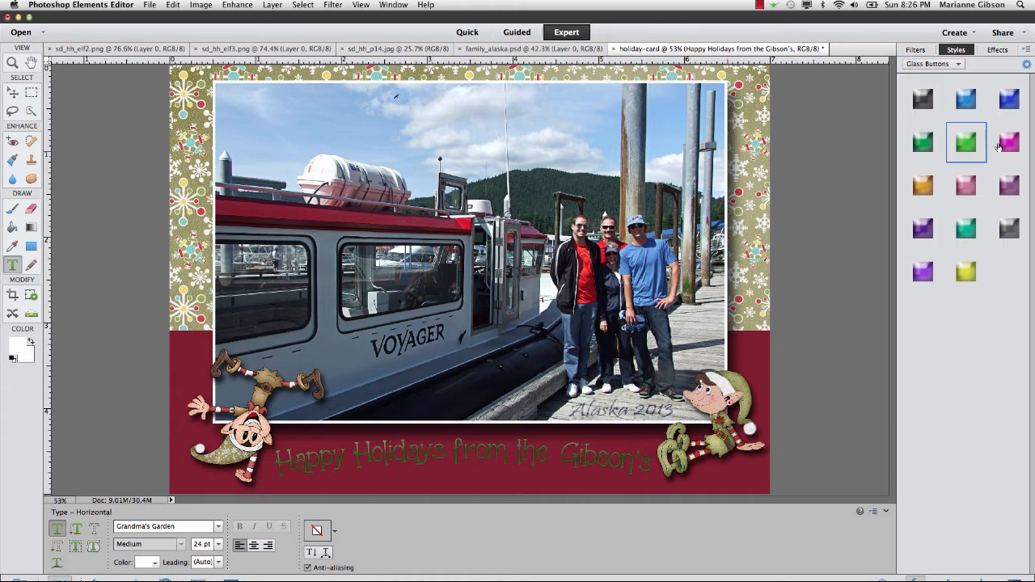
left_click(1004, 145)
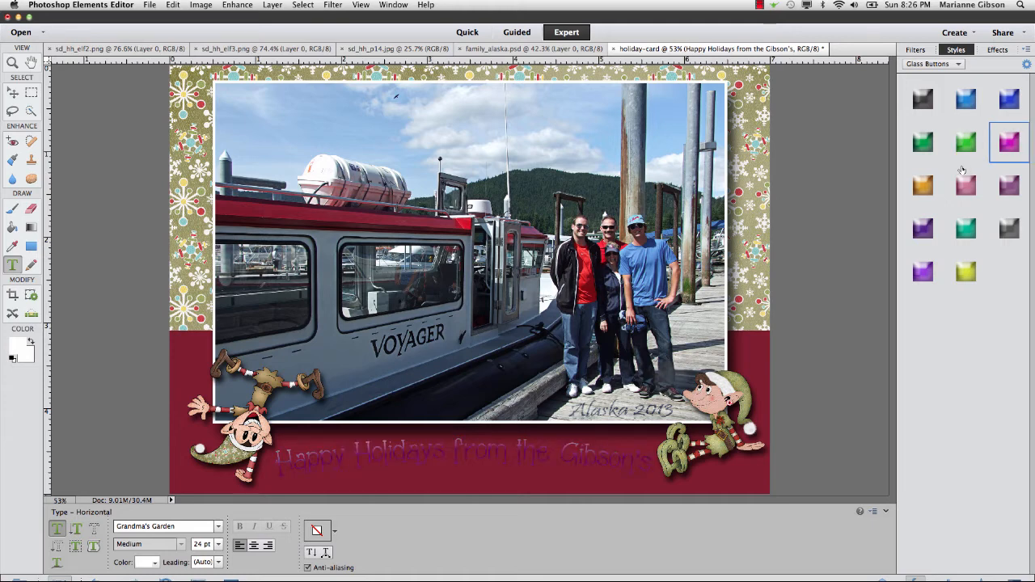
left_click(931, 188)
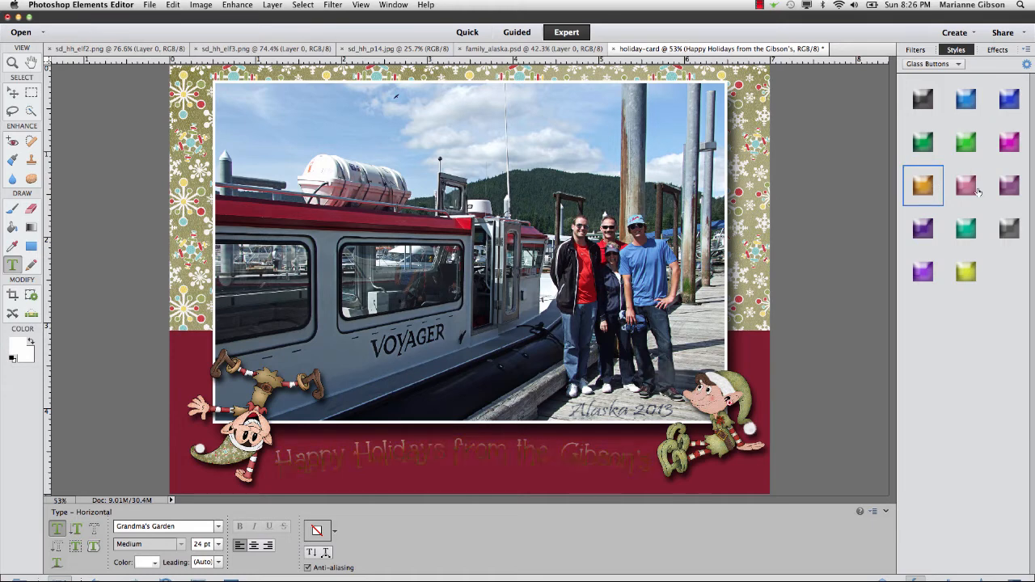
left_click(970, 143)
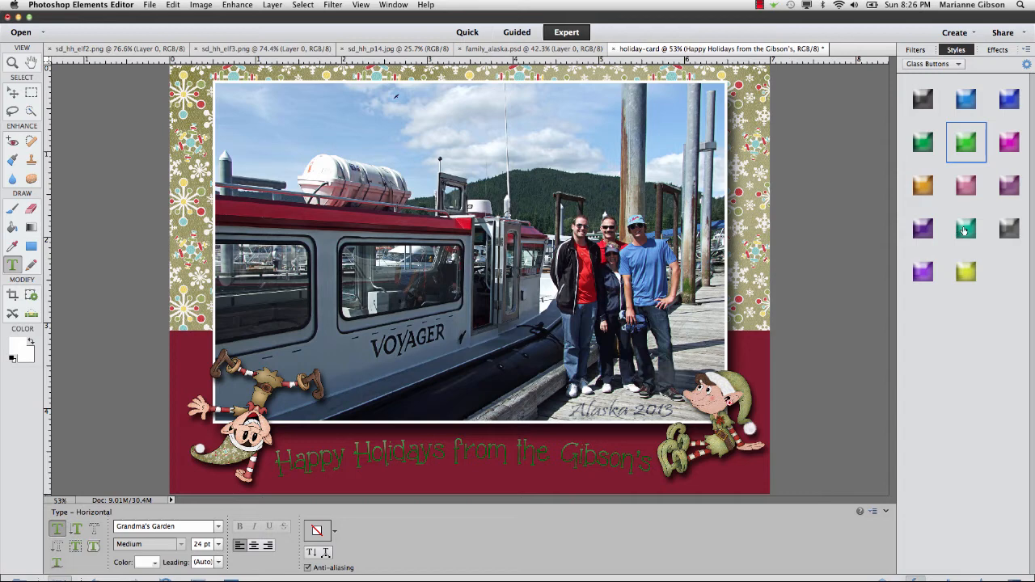
left_click(963, 232)
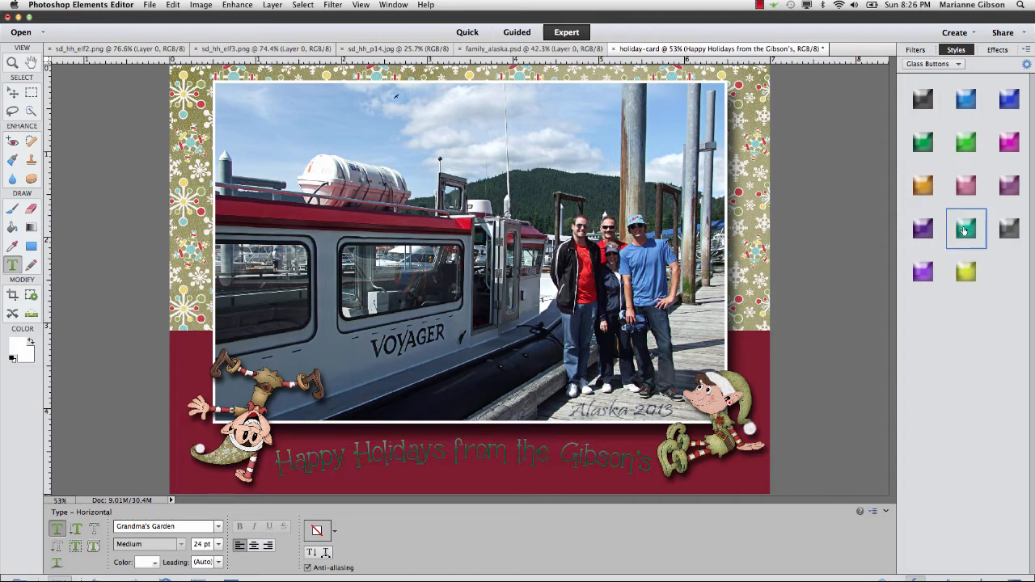
left_click(969, 142)
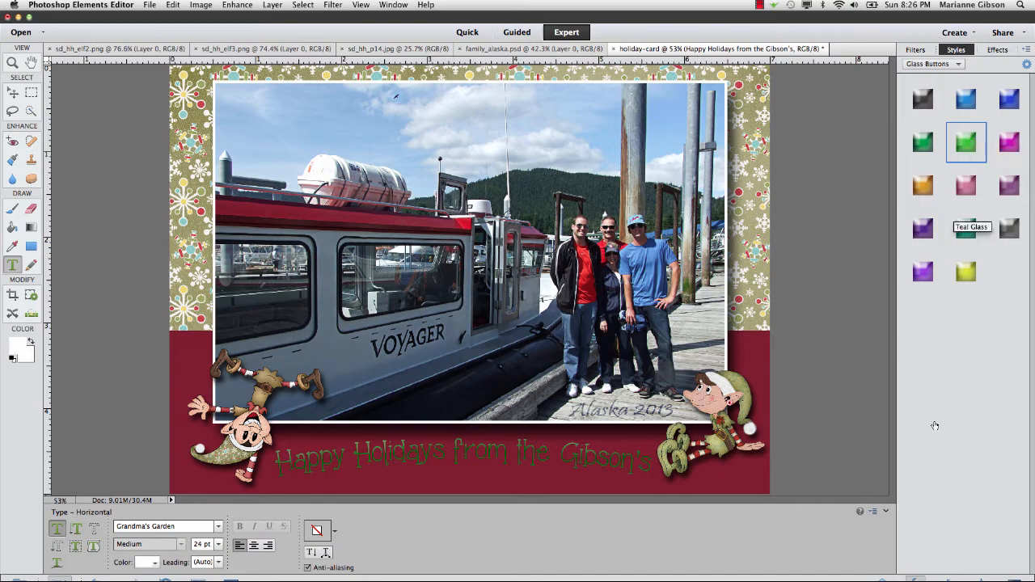
- Enable a drop shadow in the greeting layer's style settings and set its color to gray 797979
left_click(883, 580)
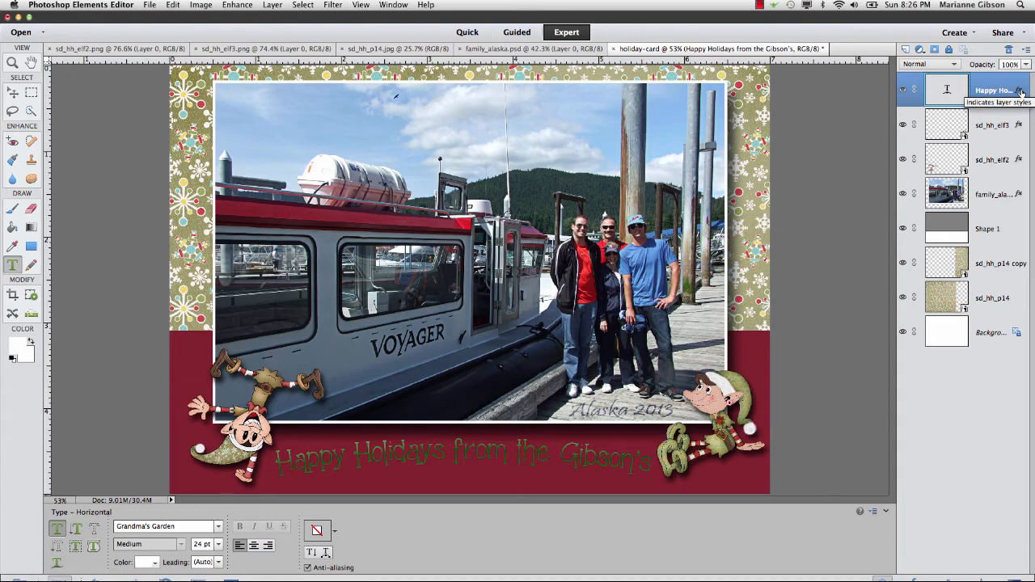
double_click(1021, 91)
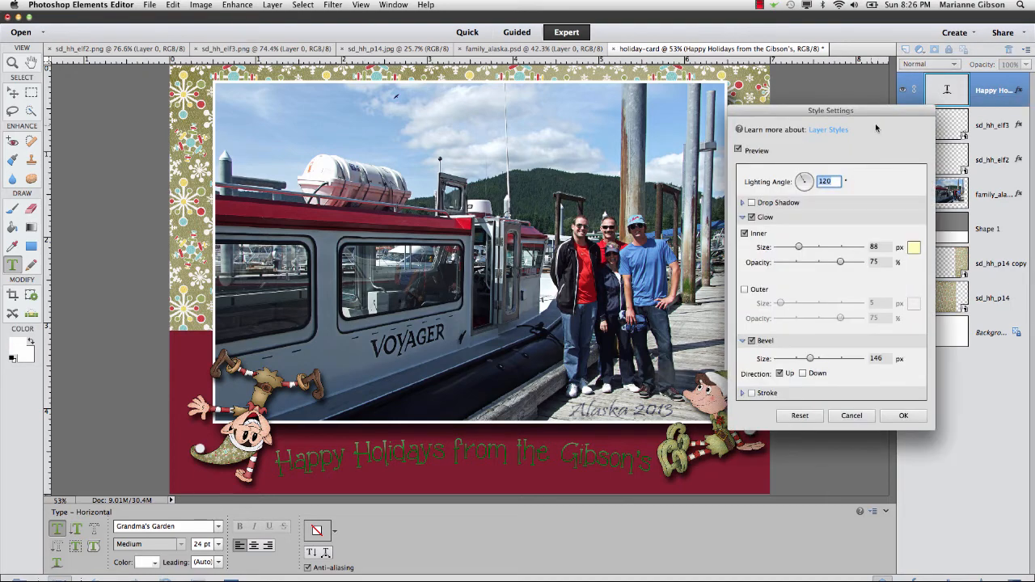
left_click_drag(851, 115, 898, 94)
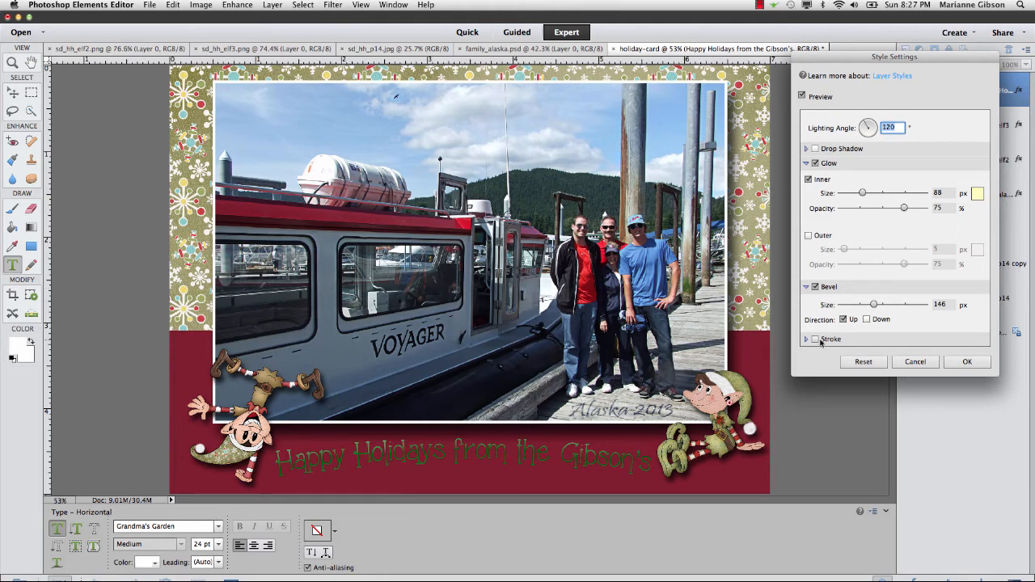
left_click(816, 149)
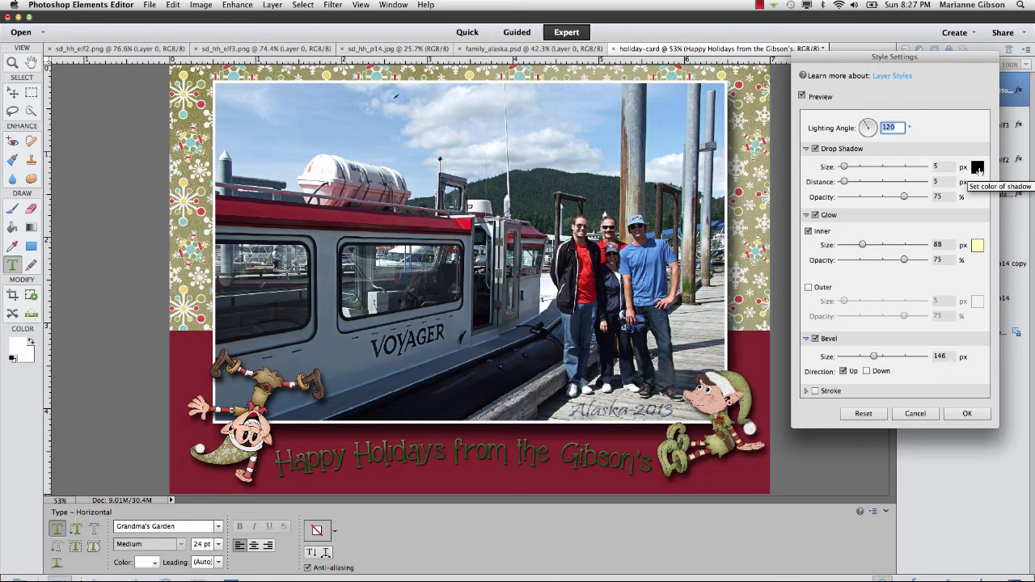
left_click(978, 168)
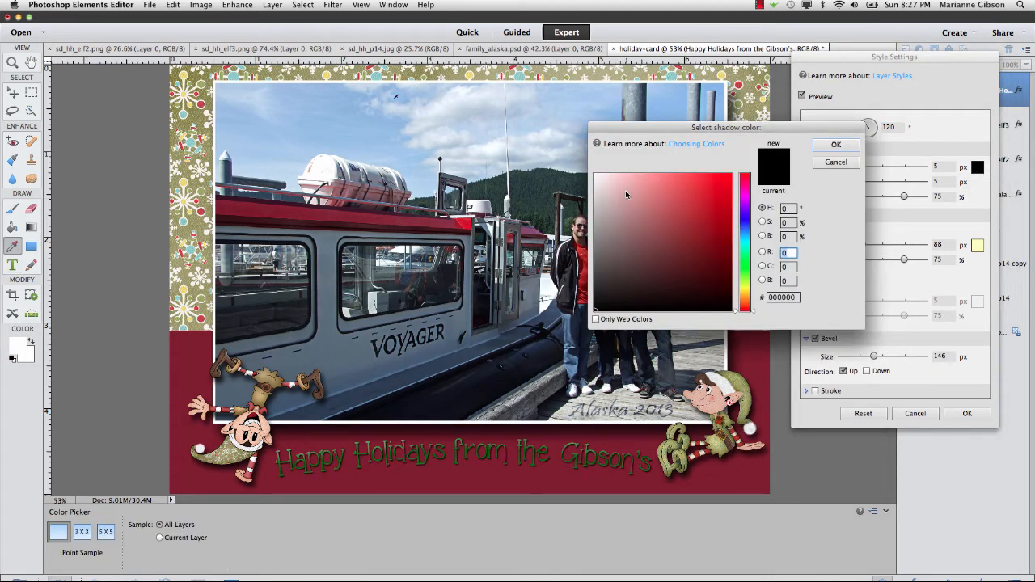
left_click(593, 175)
left_click(592, 175)
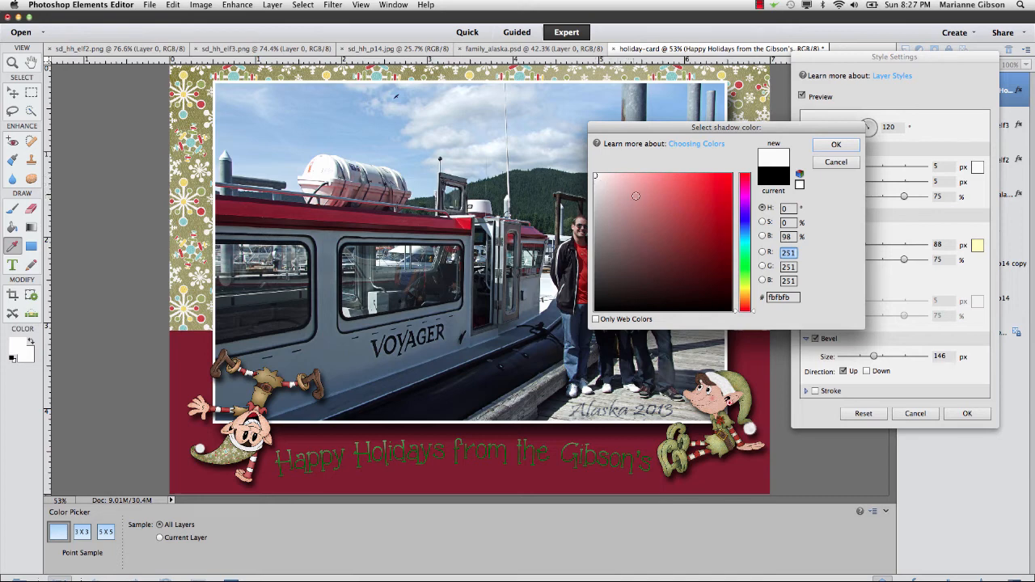
left_click_drag(623, 239, 585, 232)
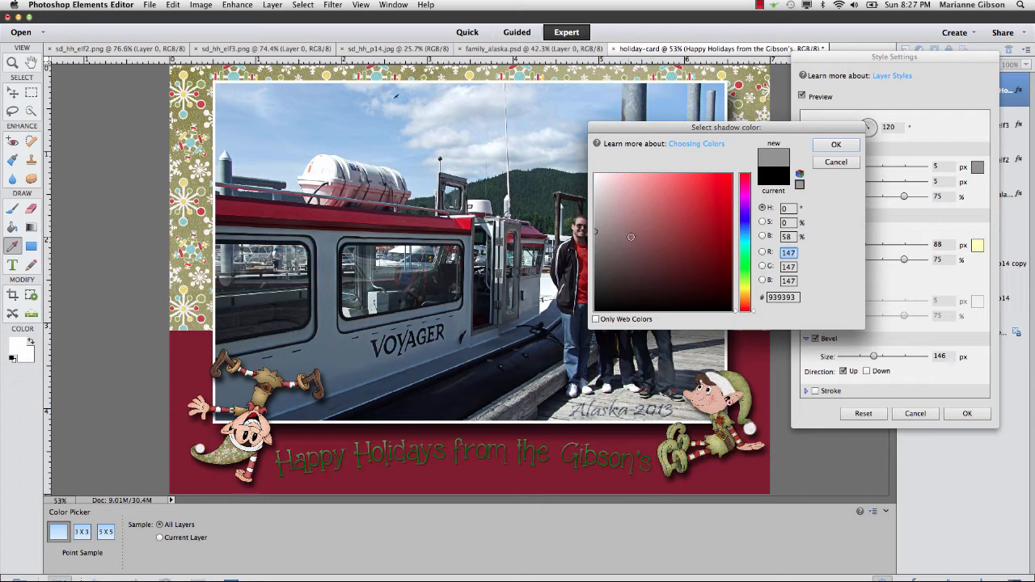
left_click_drag(631, 237, 595, 245)
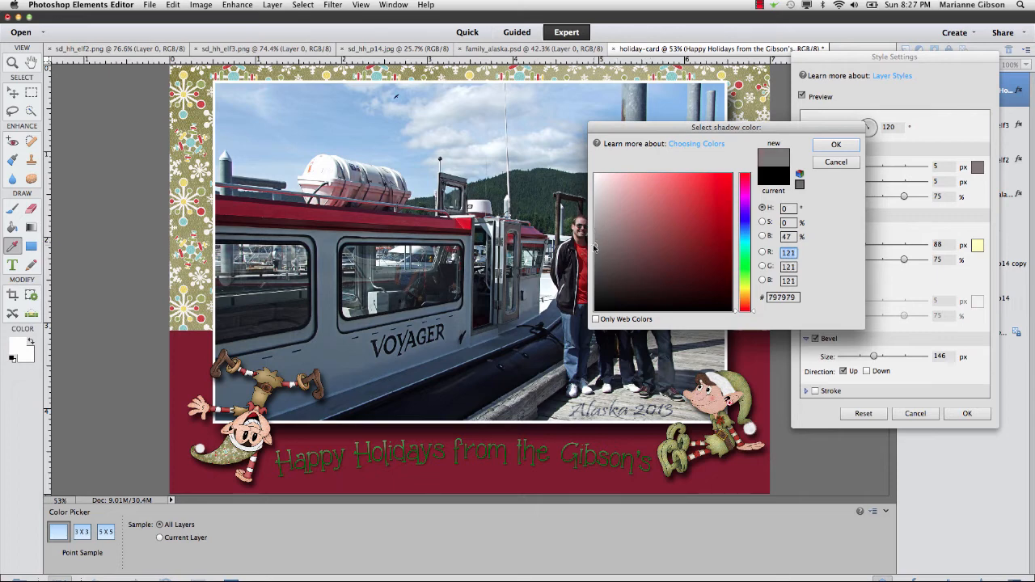
left_click(836, 145)
- Set the greeting's drop shadow to 12 px distance and 3 px size, and its inner glow size to 8 px
left_click_drag(845, 186, 849, 182)
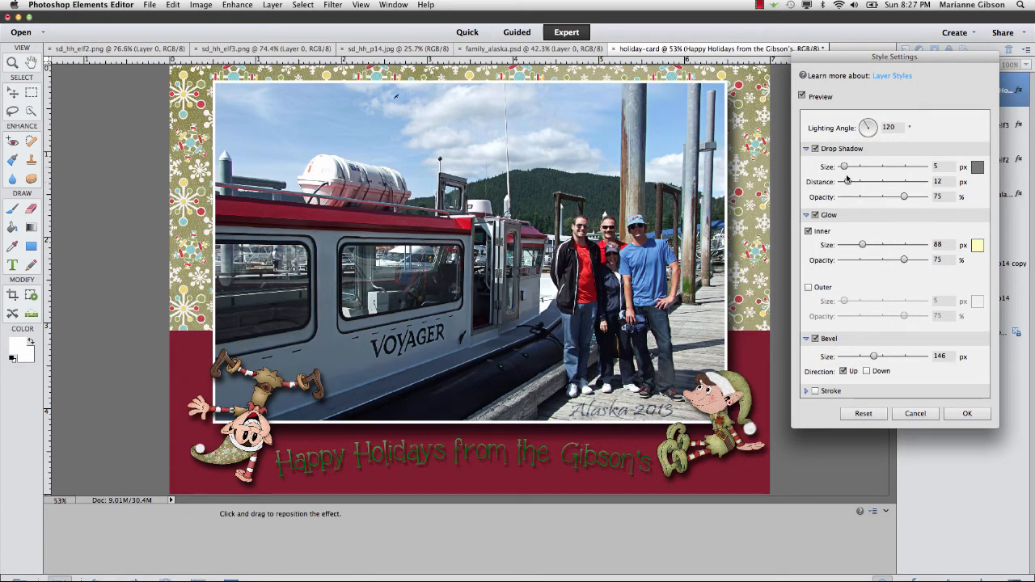
left_click_drag(845, 166, 844, 168)
left_click_drag(862, 247, 871, 248)
left_click_drag(870, 248, 847, 250)
- Compare the greeting's bevel direction Down with Up, keep Up, and set the bevel size to 135 px
left_click(867, 372)
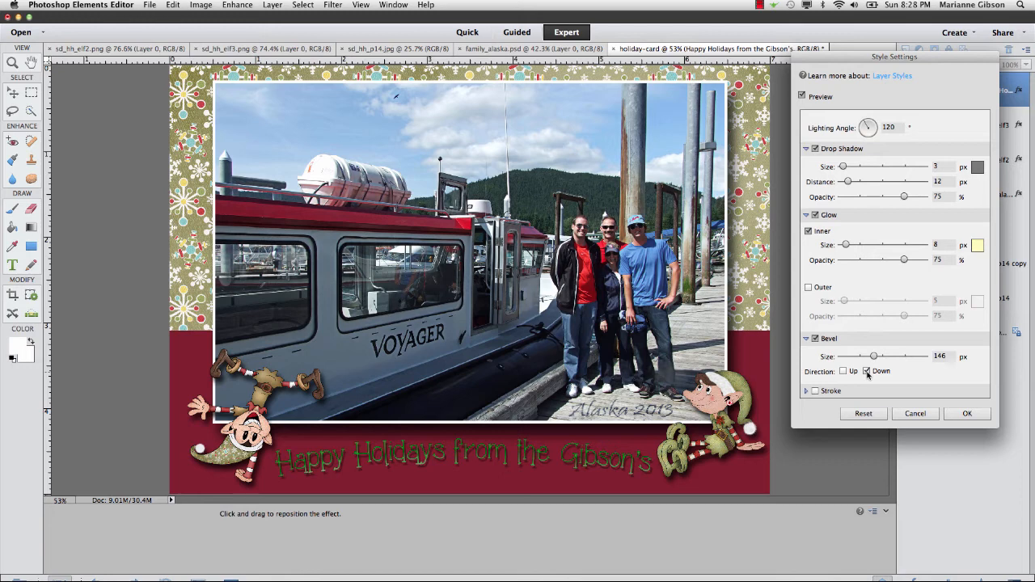
left_click(843, 371)
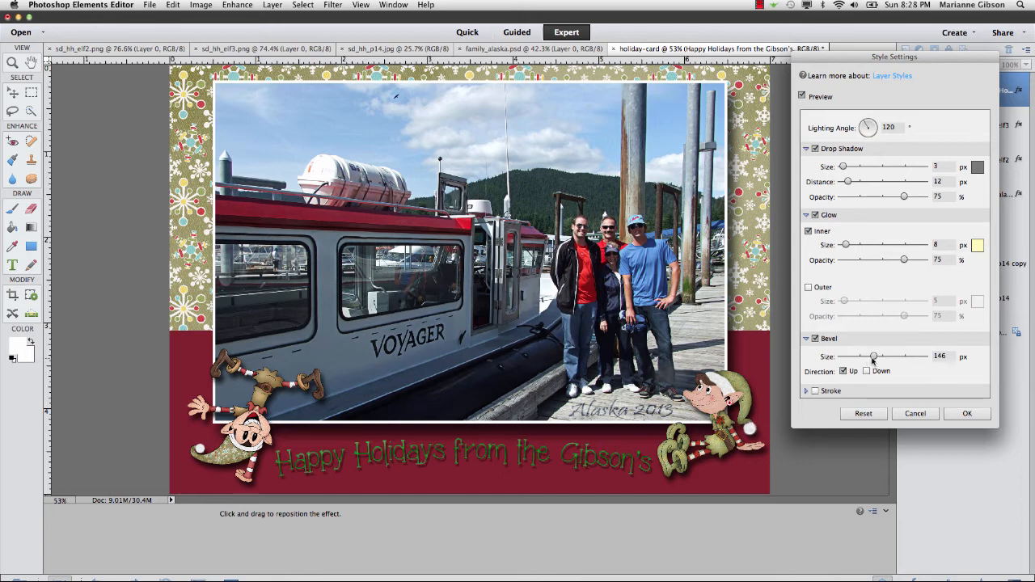
left_click_drag(872, 358, 874, 356)
left_click_drag(873, 355, 871, 355)
- Try a white stroke around the greeting text, reduce it to 1 px, and turn the stroke off again
left_click(816, 392)
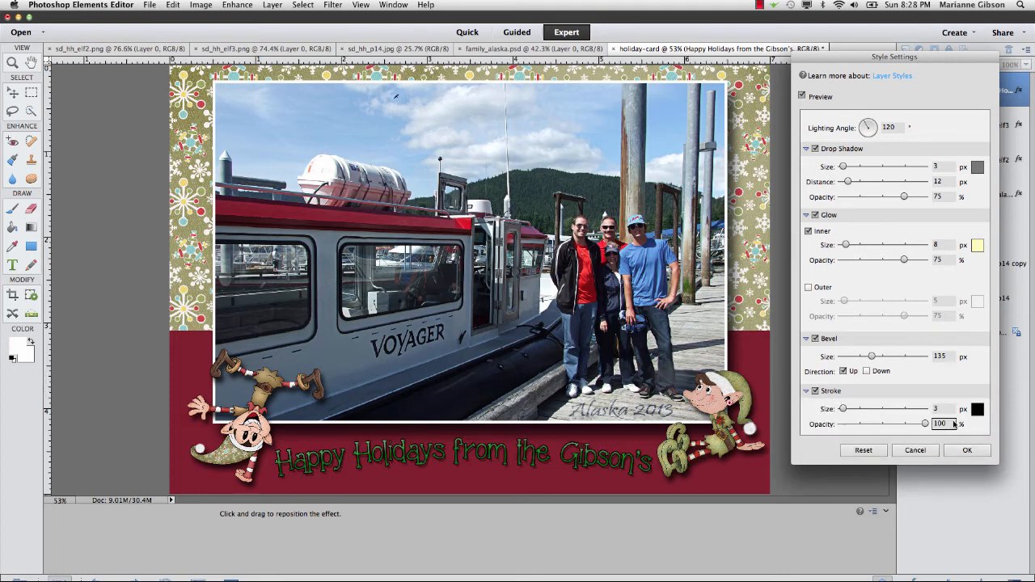
left_click(978, 409)
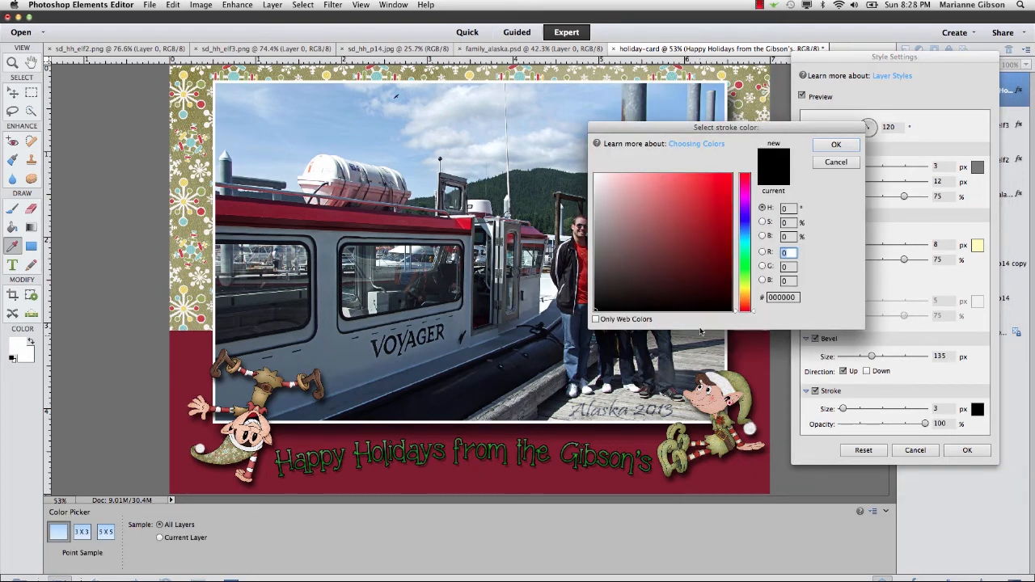
left_click_drag(627, 185, 587, 160)
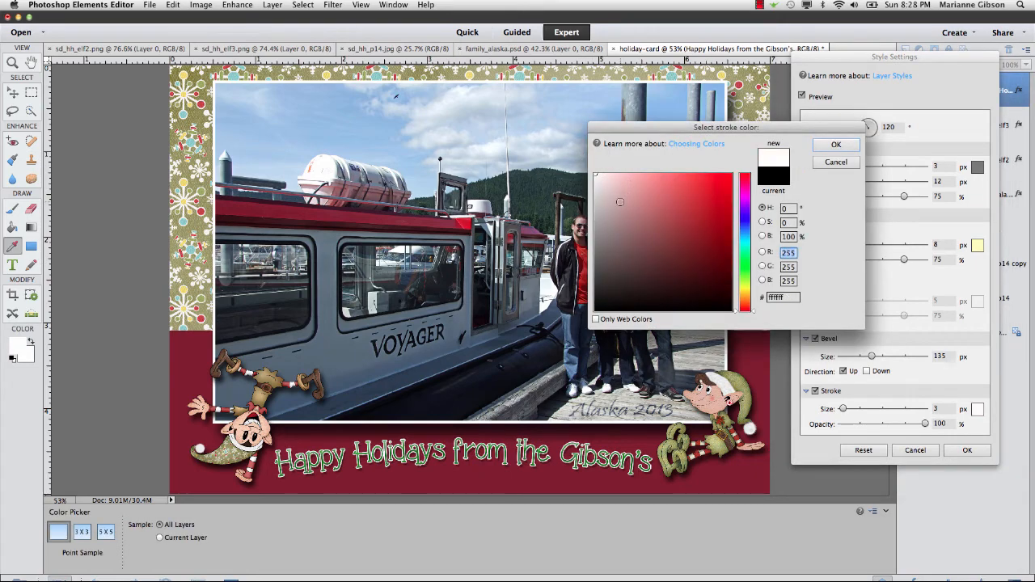
left_click(836, 146)
left_click(940, 409)
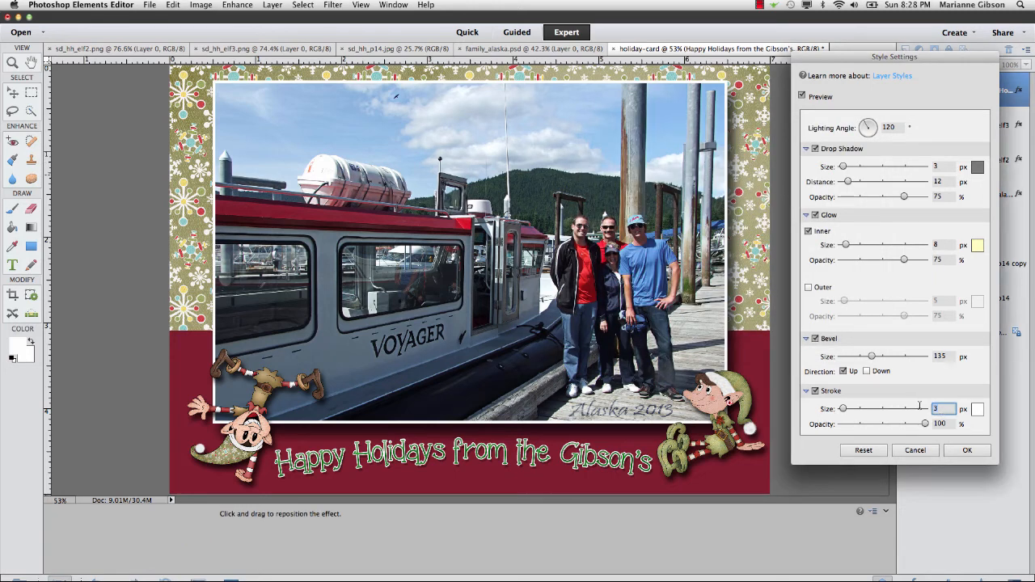
type("1")
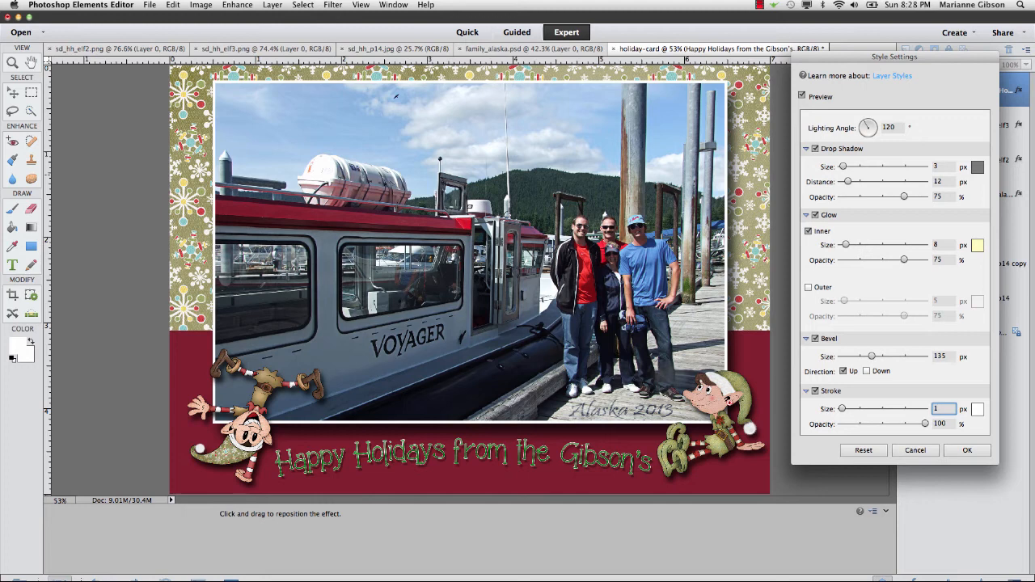
left_click(815, 392)
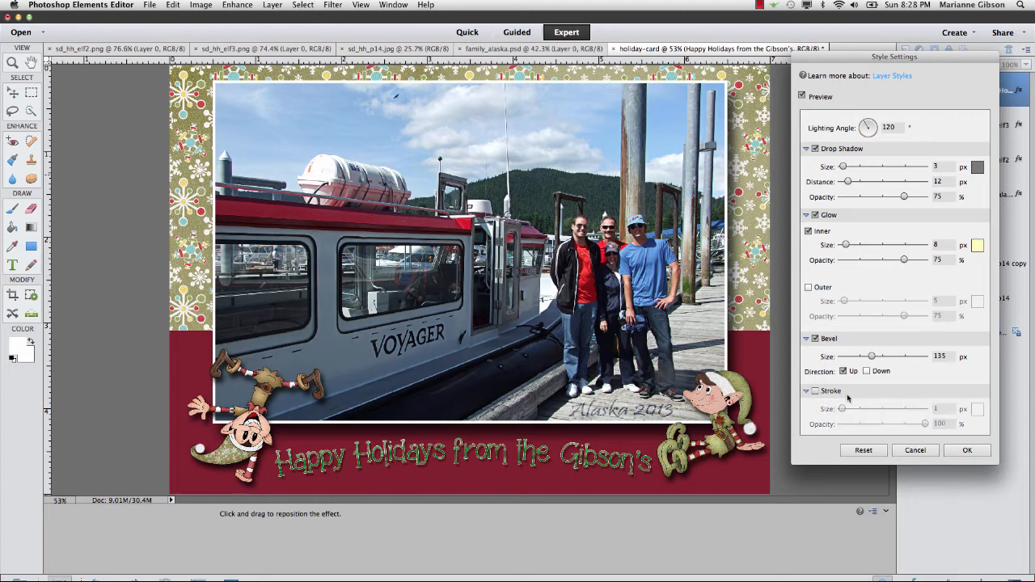
- Apply the adjusted style settings to the greeting text
left_click(962, 451)
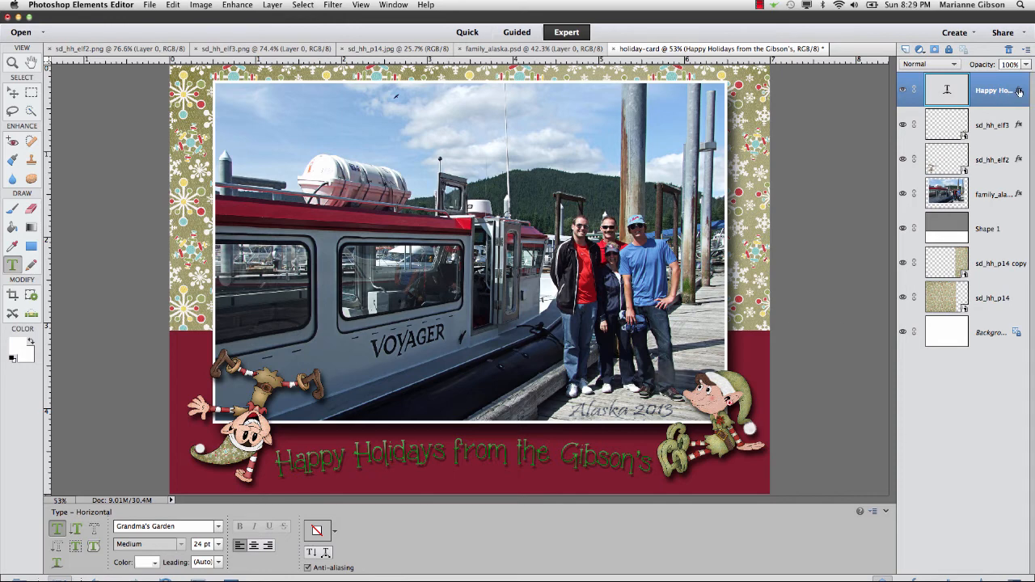
- Apply the Ghosted style from the Visibility collection to the greeting text
left_click(916, 579)
left_click(960, 64)
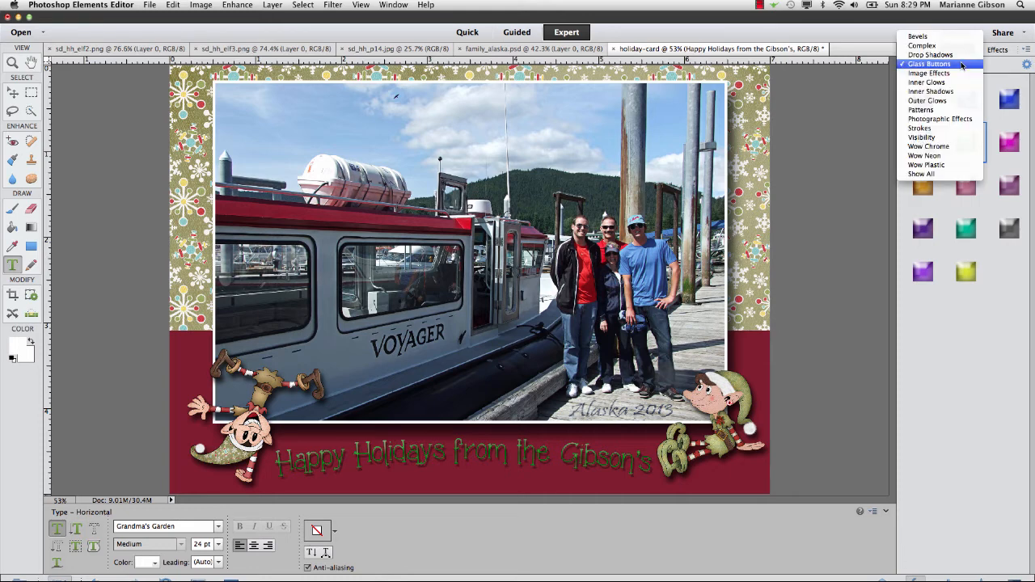
left_click(939, 137)
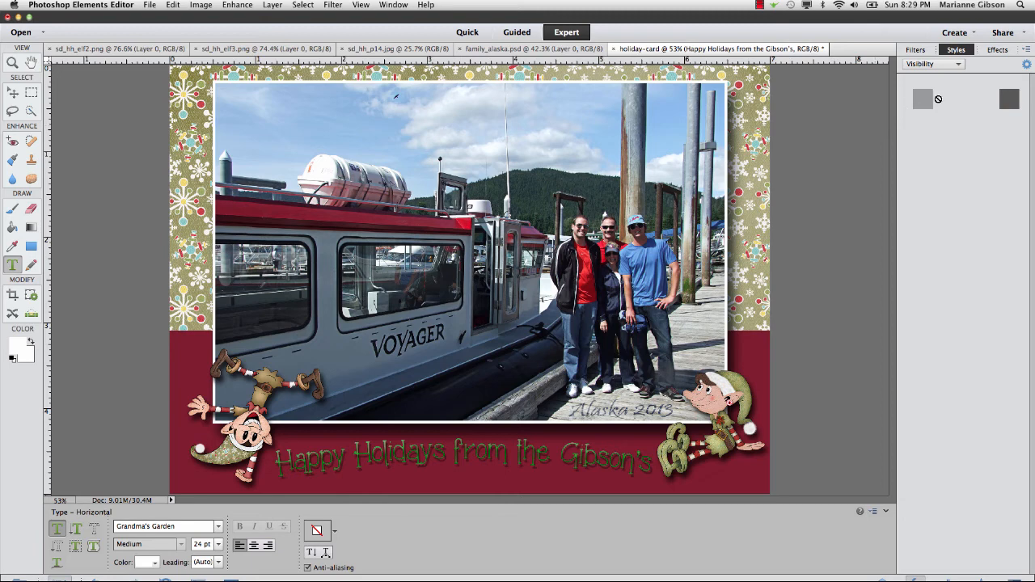
left_click(924, 102)
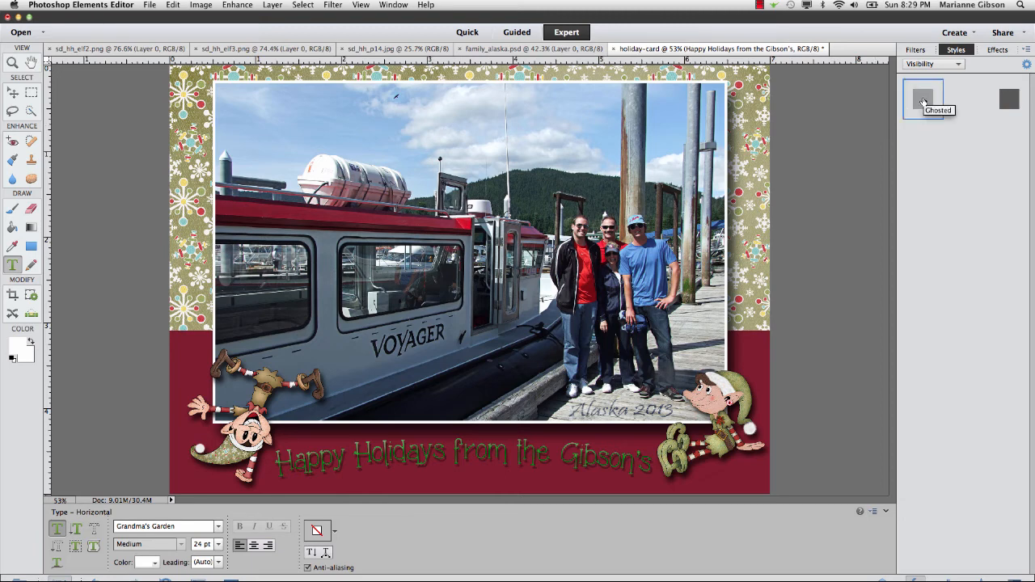
- Display the Drop Shadows collection of layer styles
left_click(959, 64)
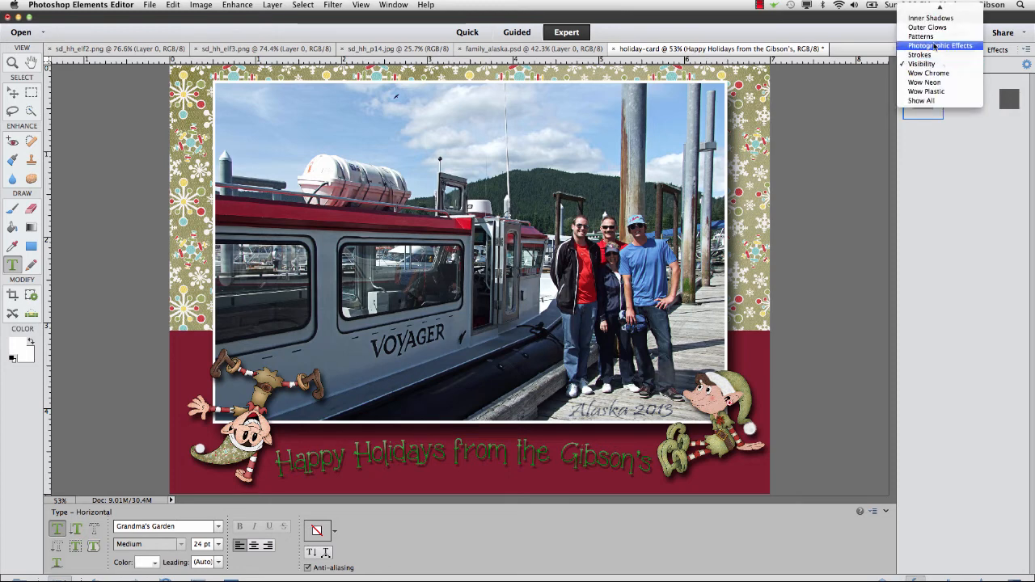
scroll(937, 46, "up", 5)
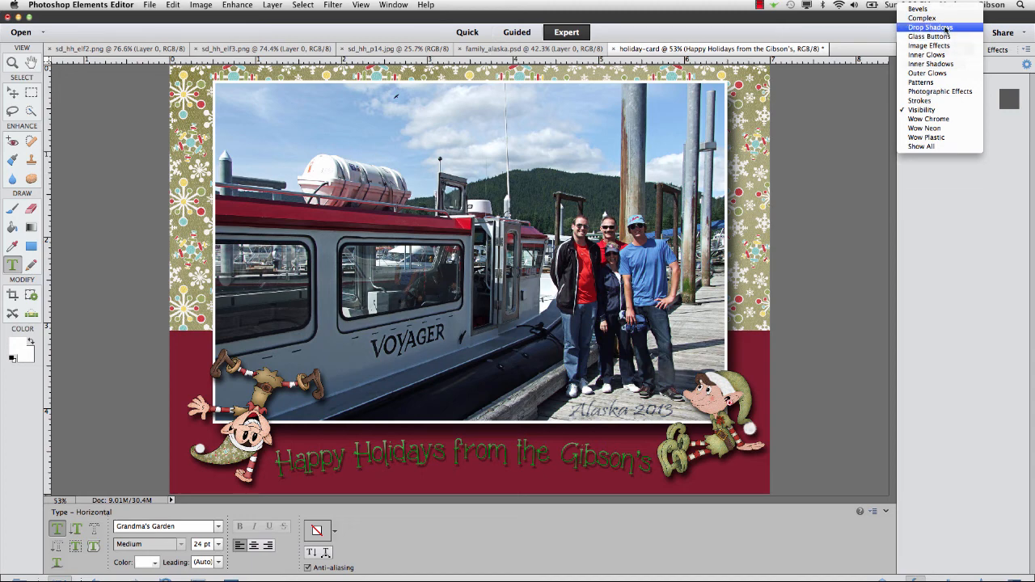
left_click(946, 28)
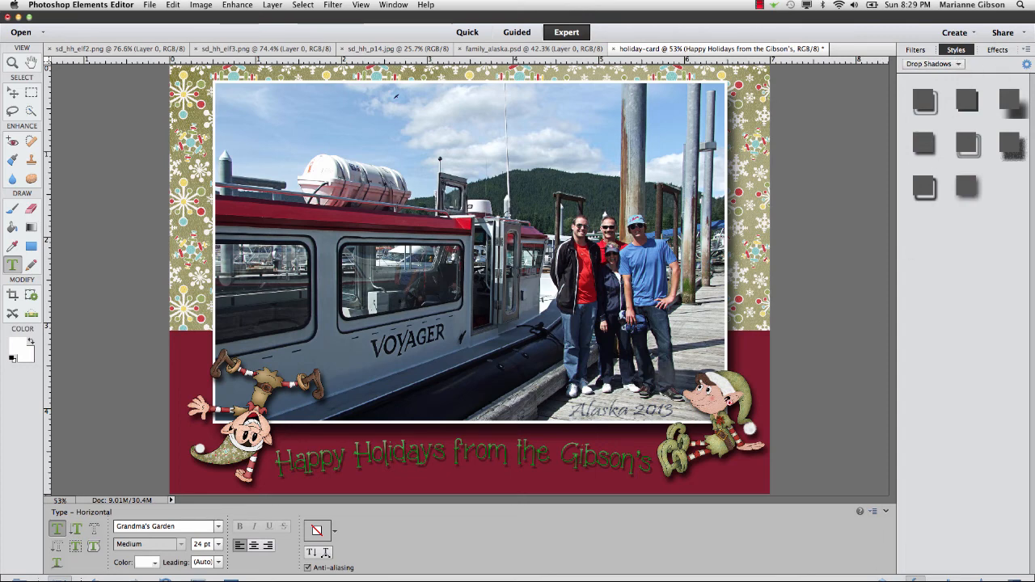
- Show the layers, activate the Rectangular Marquee tool, and save the layered card as holiday-card.psd in Photoshop format in the PET_TisTheSeasonImages folder
left_click(882, 579)
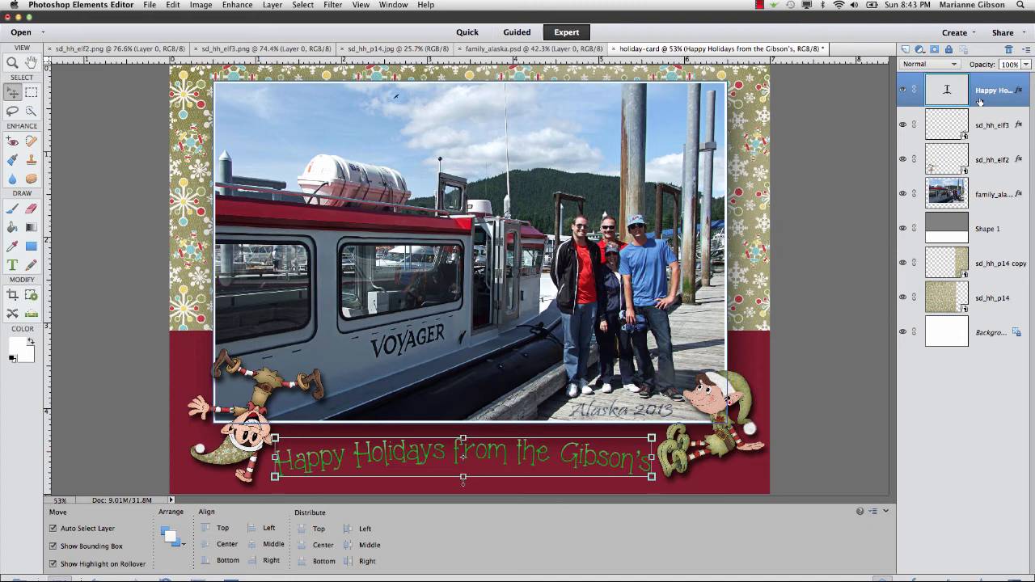
left_click(32, 92)
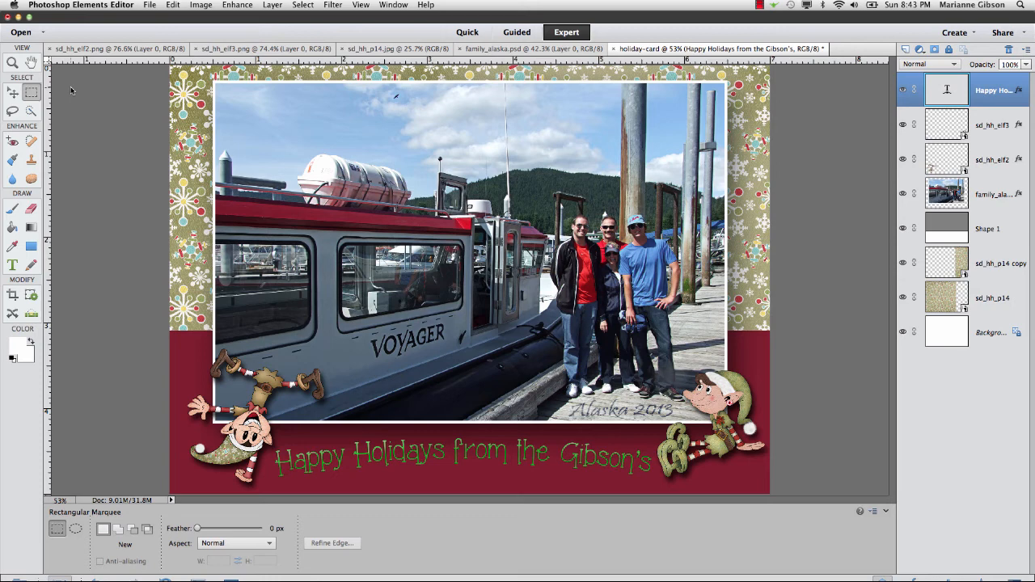
left_click(150, 6)
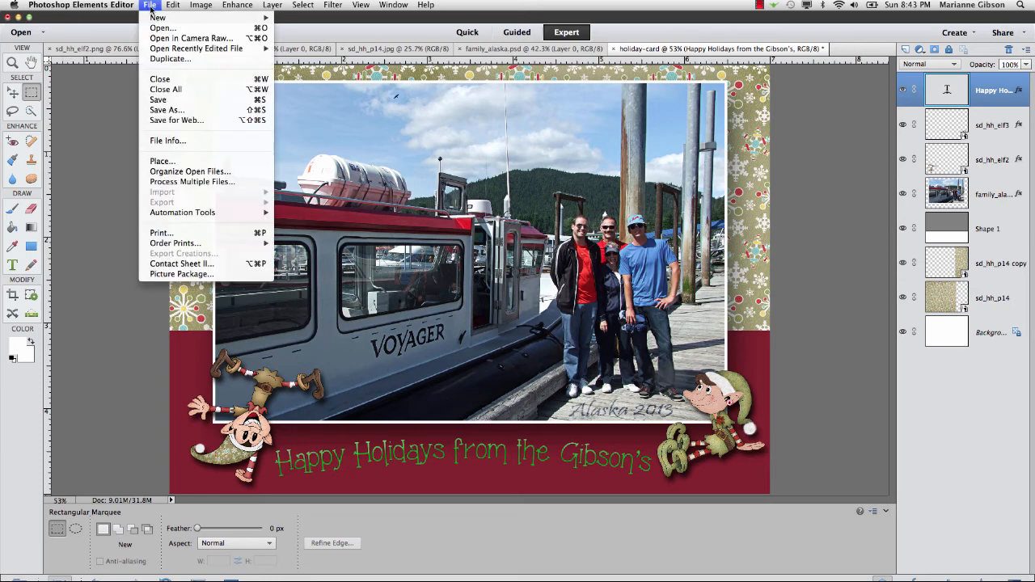
left_click(167, 110)
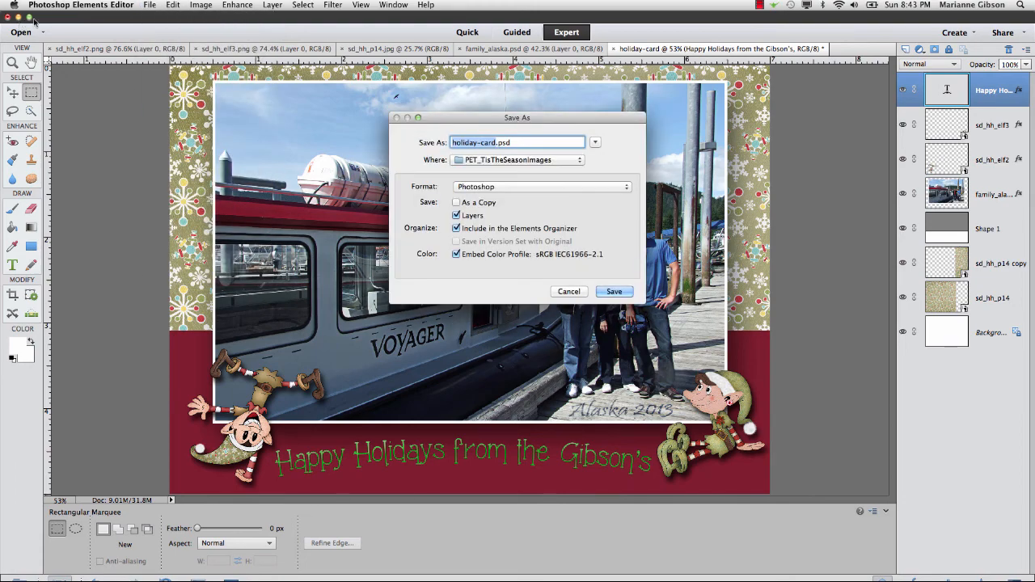
left_click(597, 143)
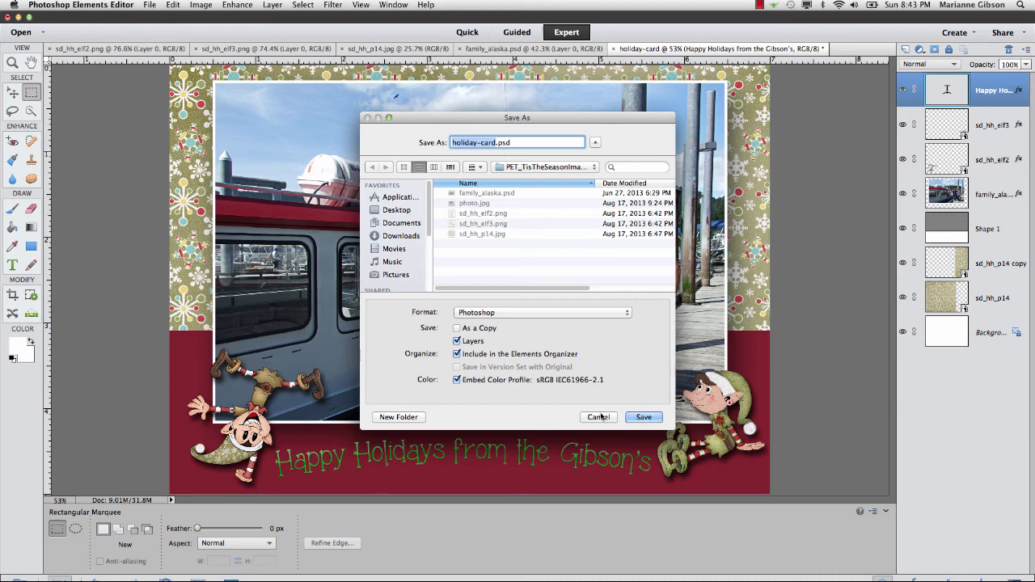
left_click(646, 419)
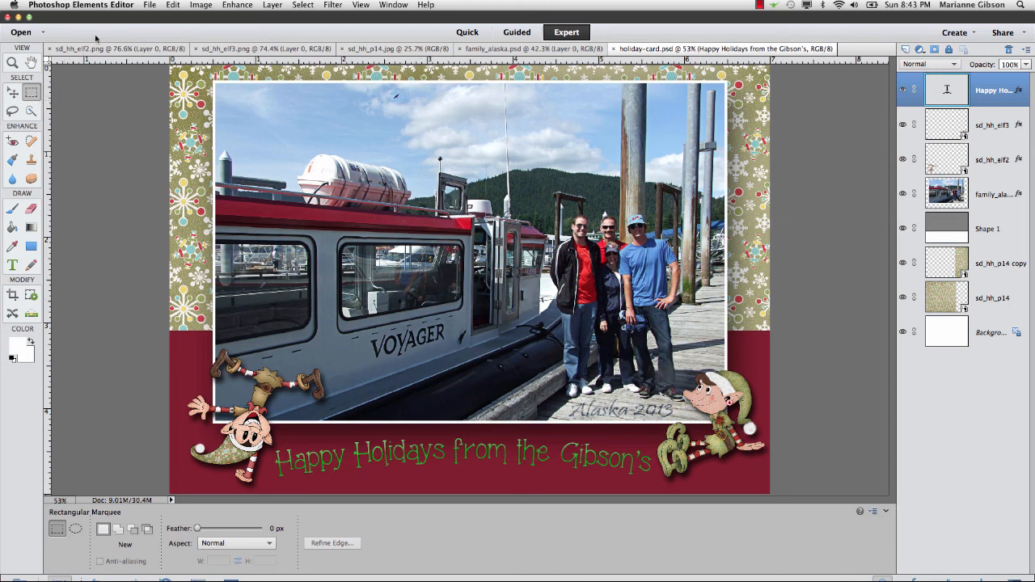
- Save a JPEG copy as holiday-card.jpg in the PET_TisTheSeasonImages folder, excluded from the Elements Organizer, with quality 12 (Maximum)
left_click(149, 7)
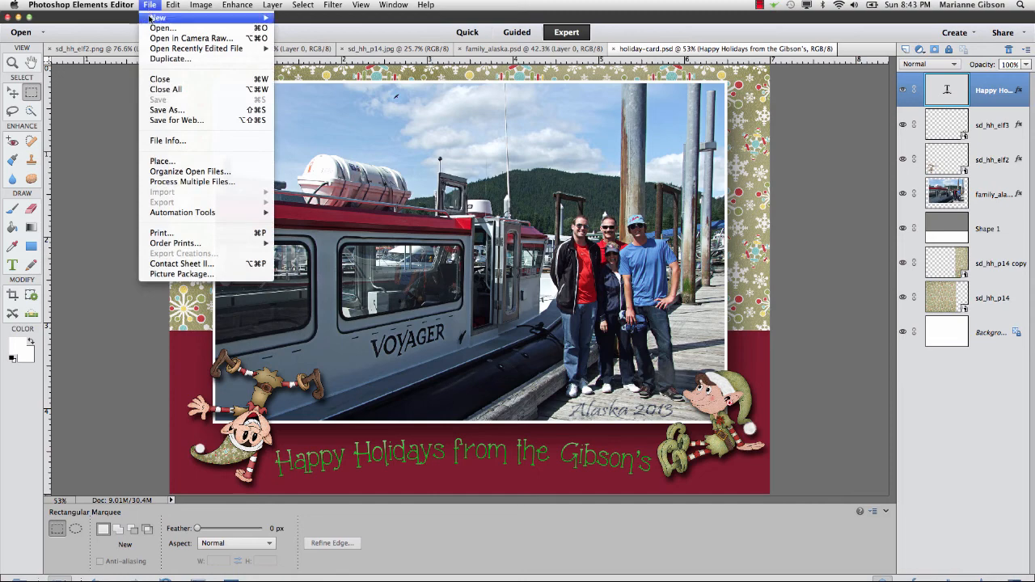
left_click(166, 110)
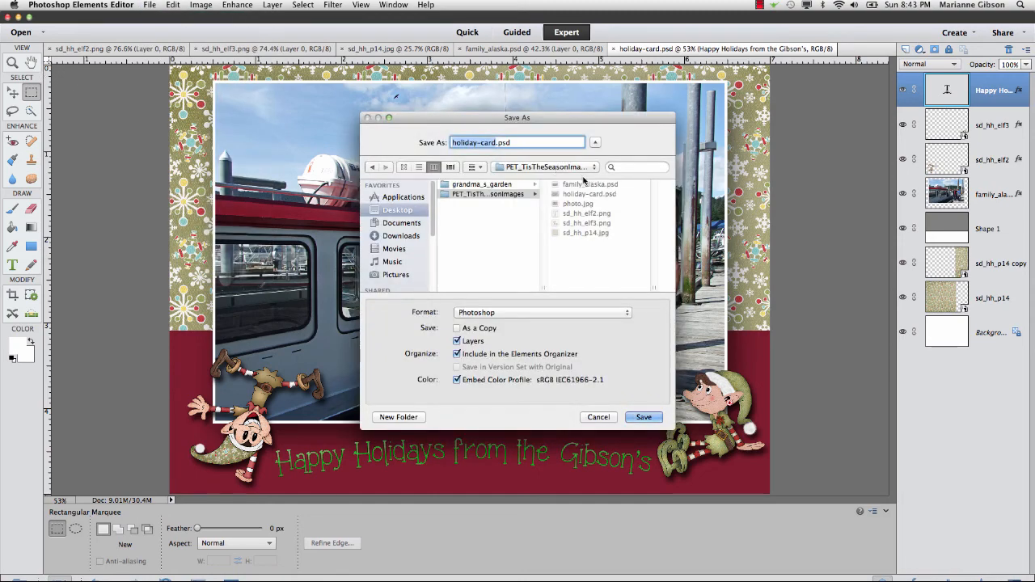
left_click(626, 314)
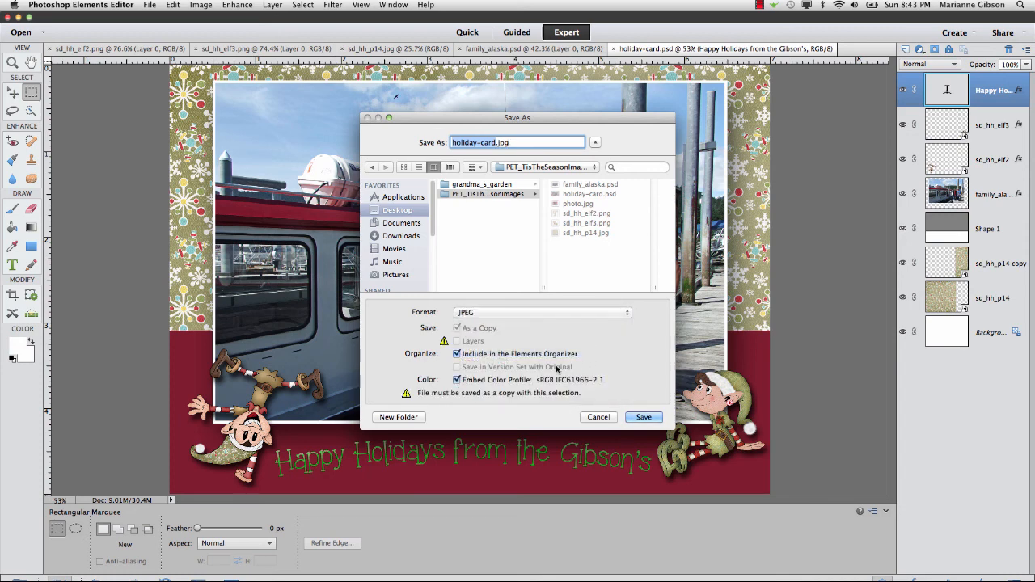
left_click(458, 355)
left_click(643, 419)
left_click_drag(498, 283, 587, 290)
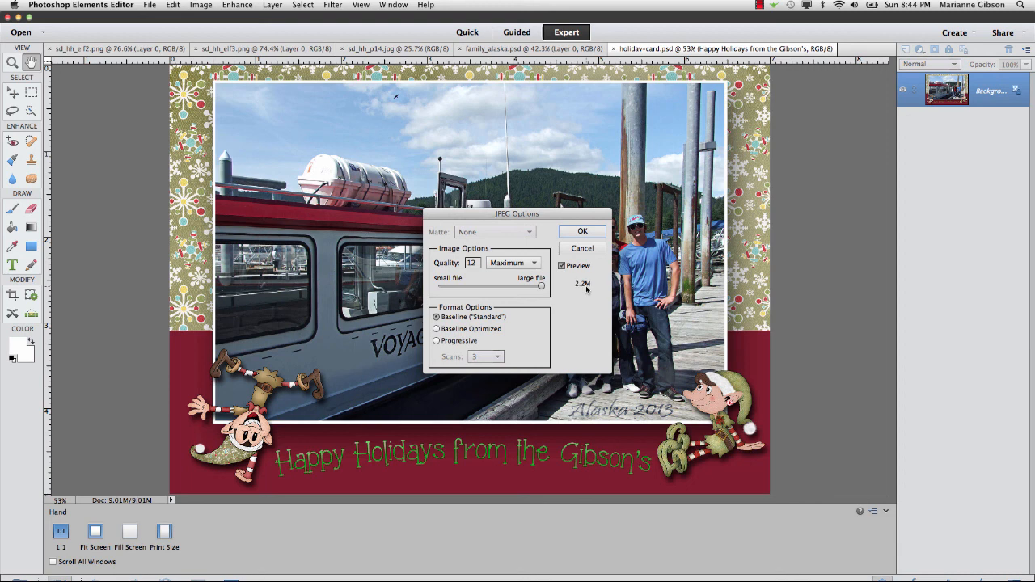